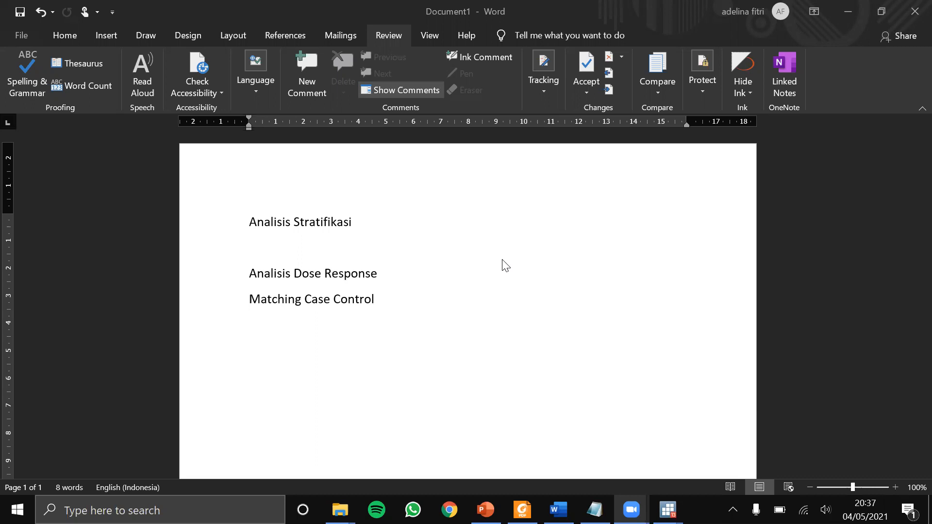
# - Under "Analisis Stratifikasi", add the arrow bullet "Tabulasi silang antara variabel independen dan dependen distratifikasi pada variabel tertentu → OR/RR/HR" and start another with "Tabulasi silang antara"
pyautogui.click(345, 238)
pyautogui.write('-->')
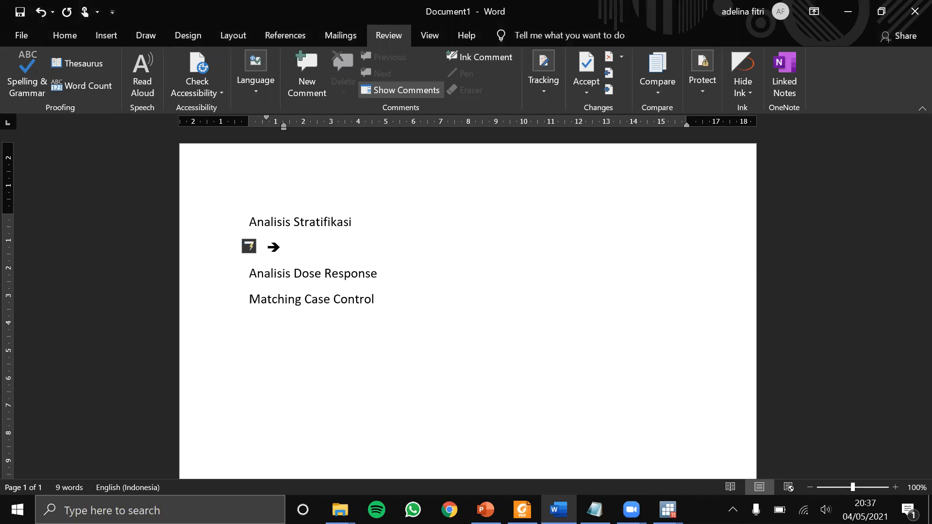
pyautogui.write(' tb')
pyautogui.press('BackSpace')
pyautogui.write('abulasi')
pyautogui.write(' silang antara')
pyautogui.write(' variabel i')
pyautogui.write('ndependen dan dep')
pyautogui.write('enden dist')
pyautogui.write('ratifikasi pad')
pyautogui.write('a variabel ter')
pyautogui.write('tentu')
pyautogui.write(' -->')
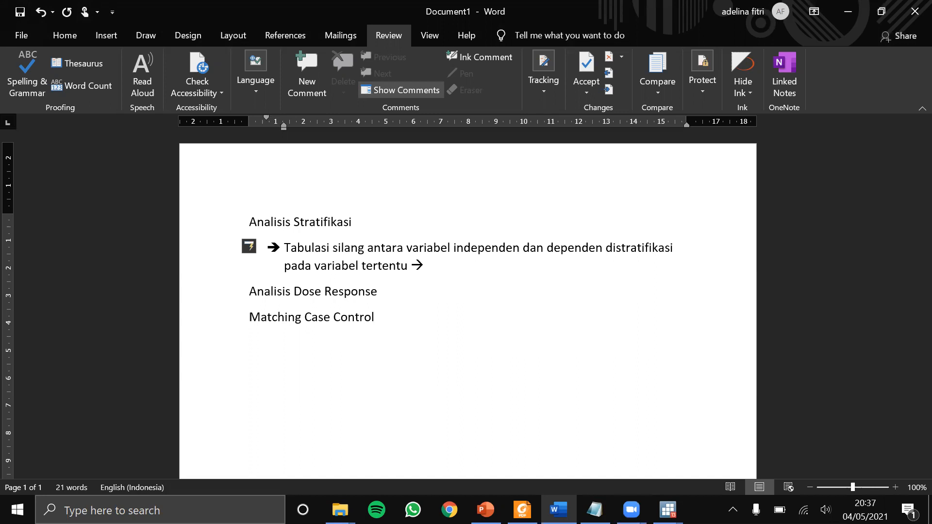
pyautogui.write('OR/RR/HR')
pyautogui.press('Return')
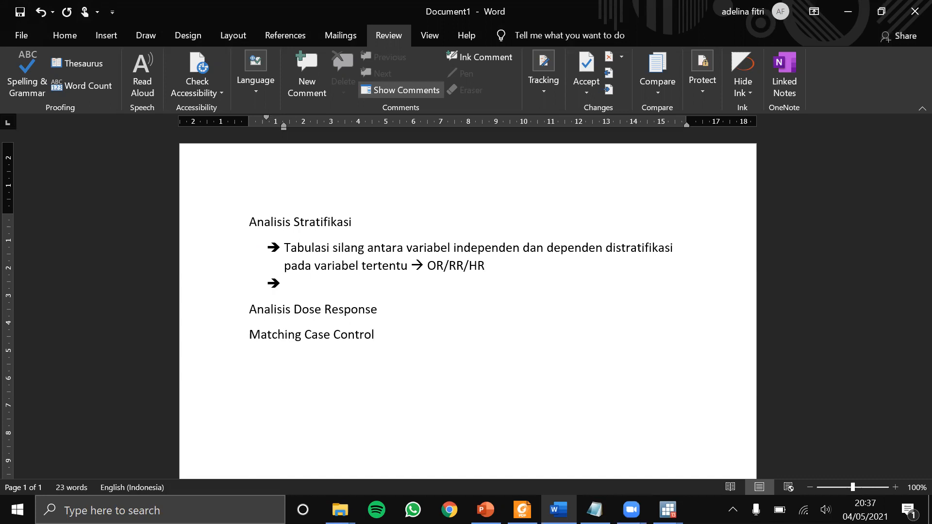
pyautogui.write('tabulasi silang antara')
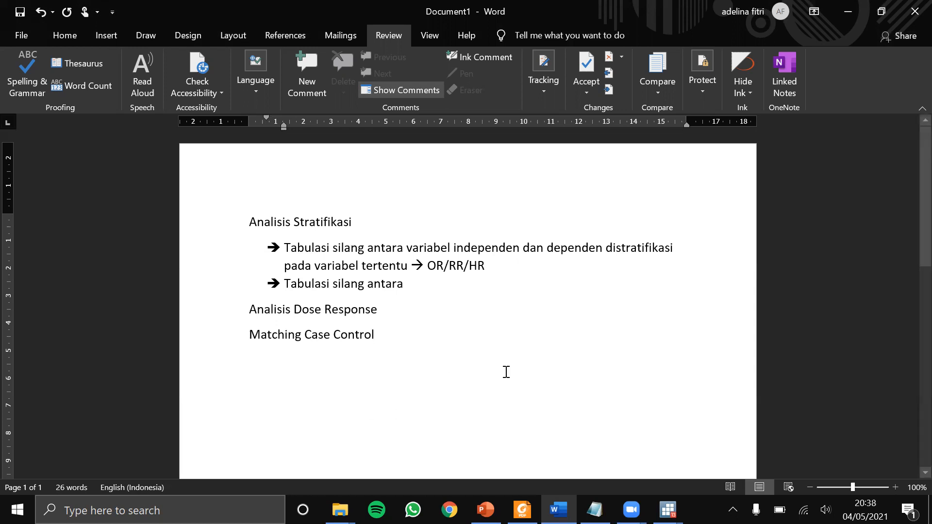
# - Switch to Stata's Data Editor and look through the dataset's observations and available variables
pyautogui.click(668, 510)
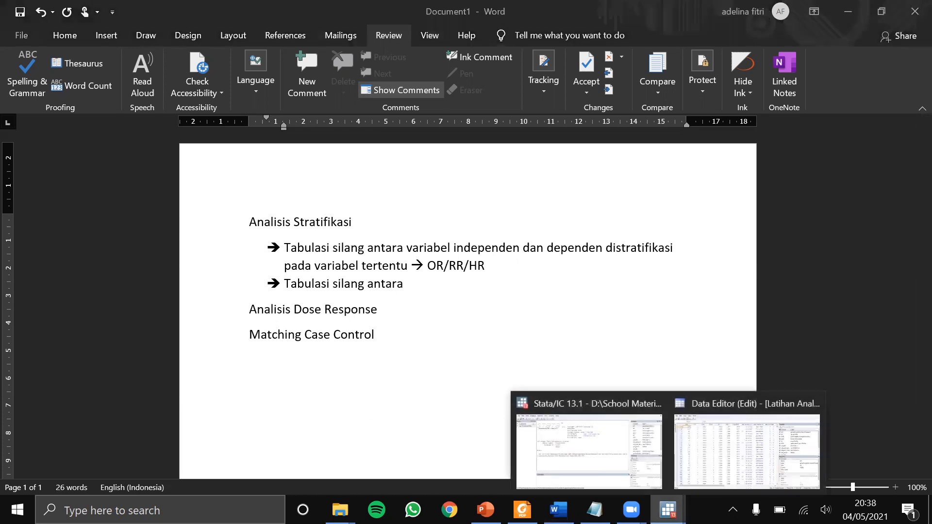
pyautogui.click(694, 473)
pyautogui.scroll(-5, 635, 352)
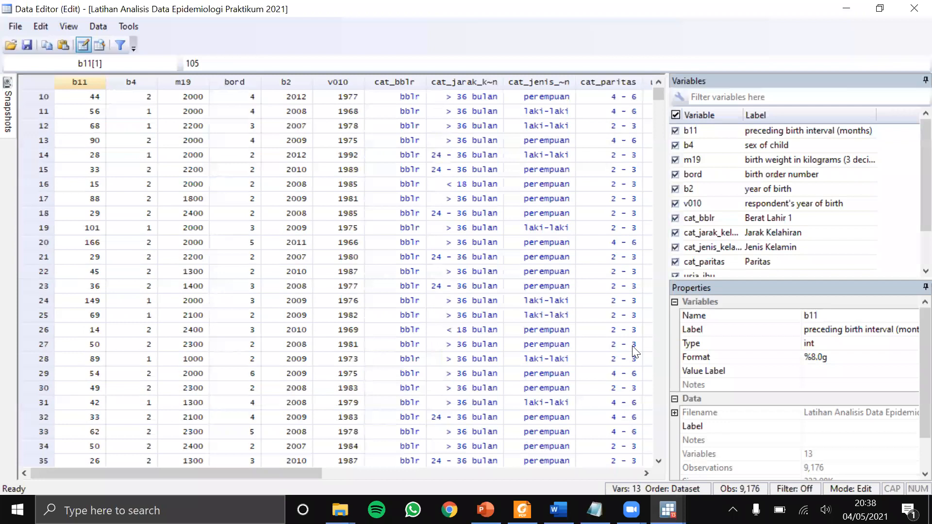
pyautogui.scroll(-1, 634, 352)
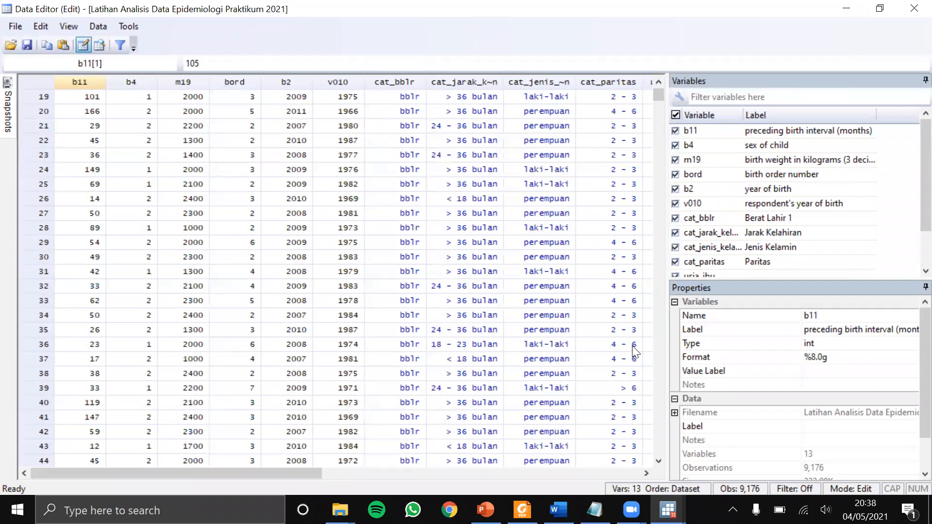
pyautogui.scroll(6, 635, 352)
pyautogui.moveTo(305, 473)
pyautogui.mouseDown()
pyautogui.moveTo(445, 467)
pyautogui.moveTo(317, 467)
pyautogui.mouseUp()
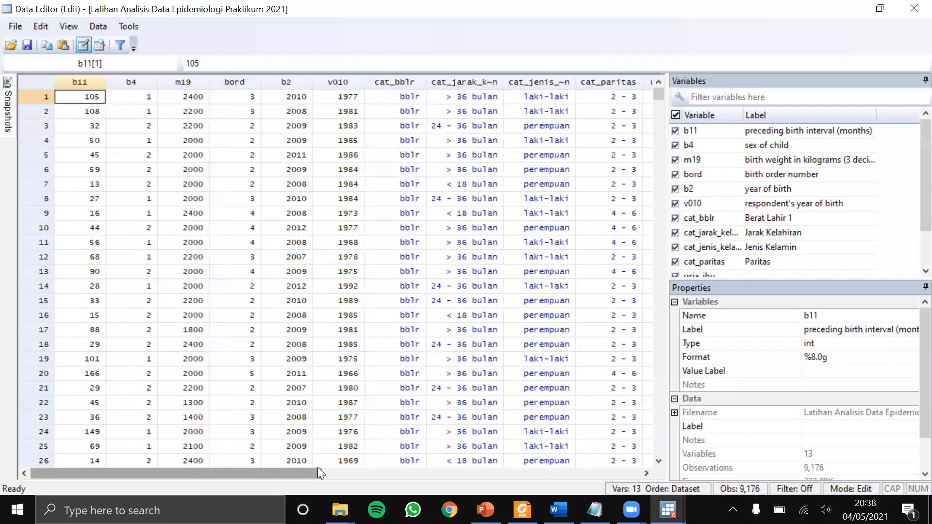
# - Back in Word, complete the second bullet with "jarak kelahiran dan berat lahir bayi distratifikasi oleh variabel jenis kelamin bayi" and add empty lines below it
pyautogui.hotkey('alt', 'Tab')
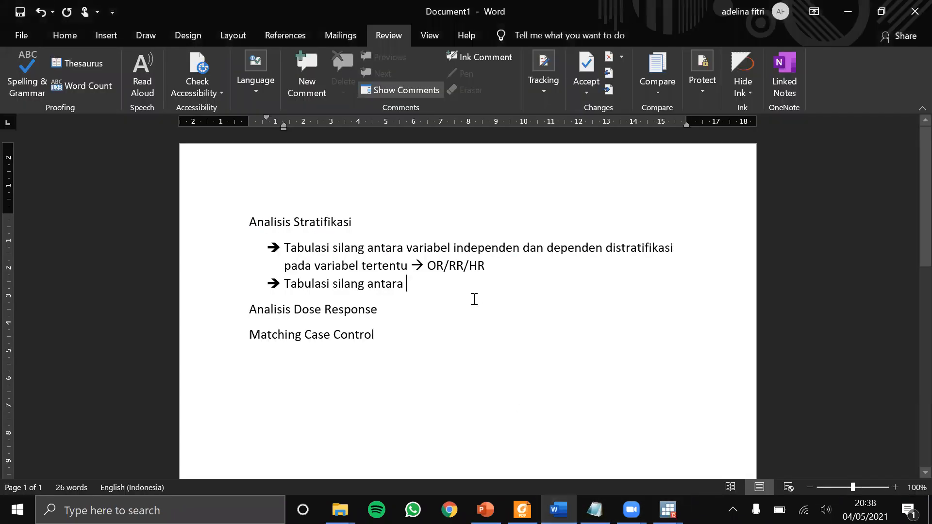
pyautogui.write('jarak kelahiran dan ber')
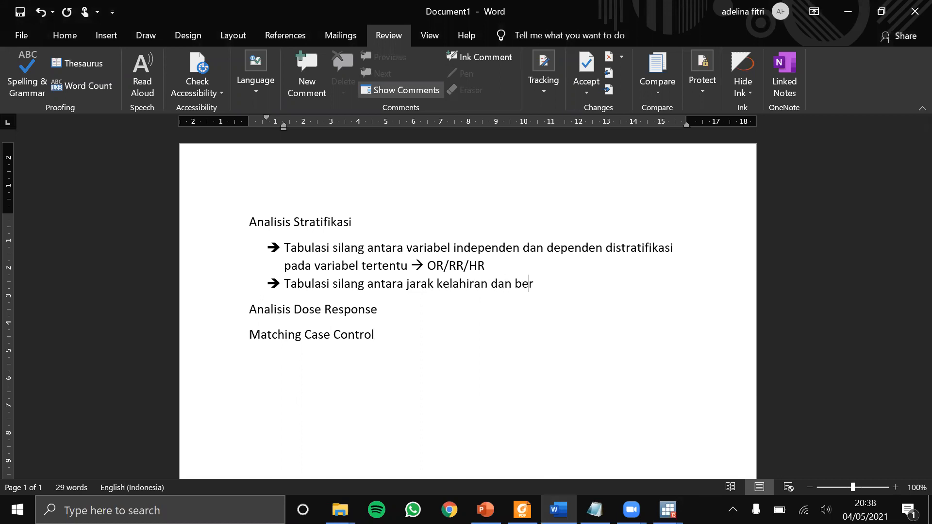
pyautogui.write('at lahir bayi distrat')
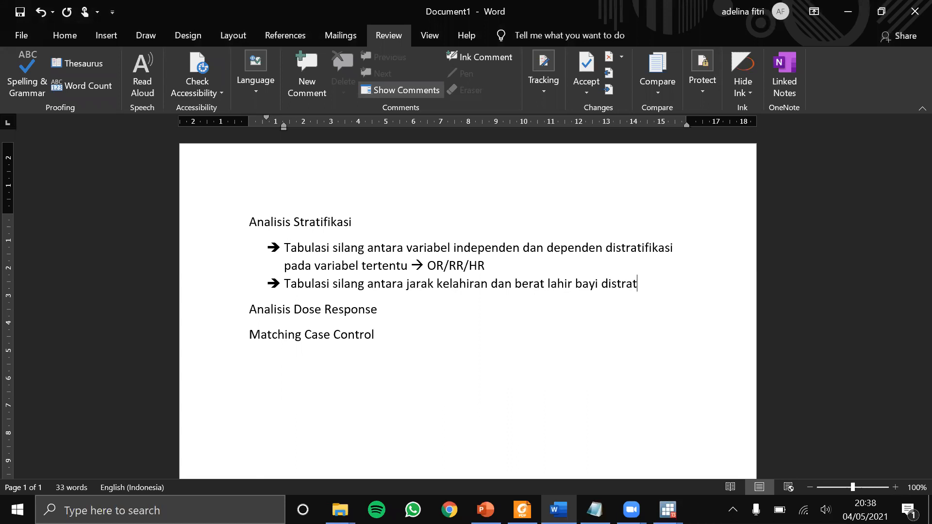
pyautogui.write('ifikasi p')
pyautogui.press('BackSpace')
pyautogui.write('d')
pyautogui.press('BackSpace')
pyautogui.write('oleh variabel jenis kelamni')
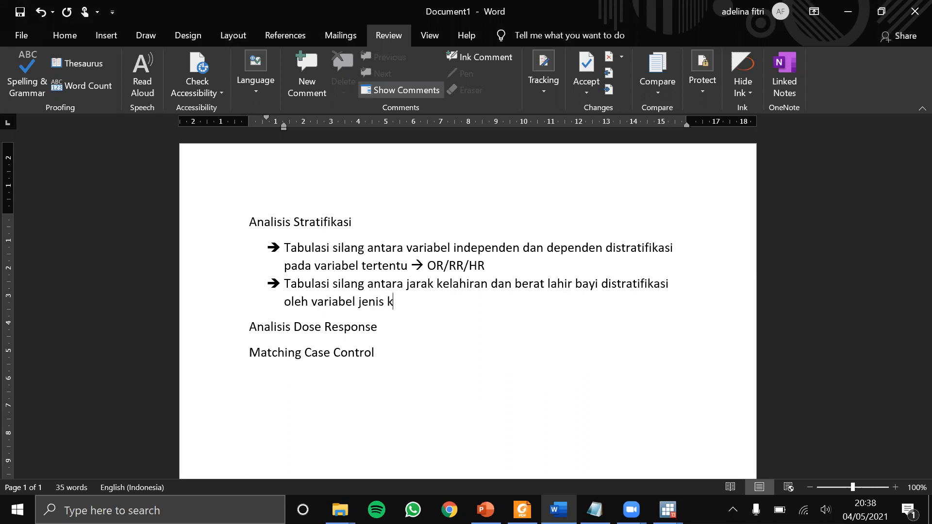
pyautogui.press('BackSpace')
pyautogui.press('BackSpace')
pyautogui.write('in bayi')
pyautogui.press('Return')
pyautogui.press('Return')
pyautogui.press('Return')
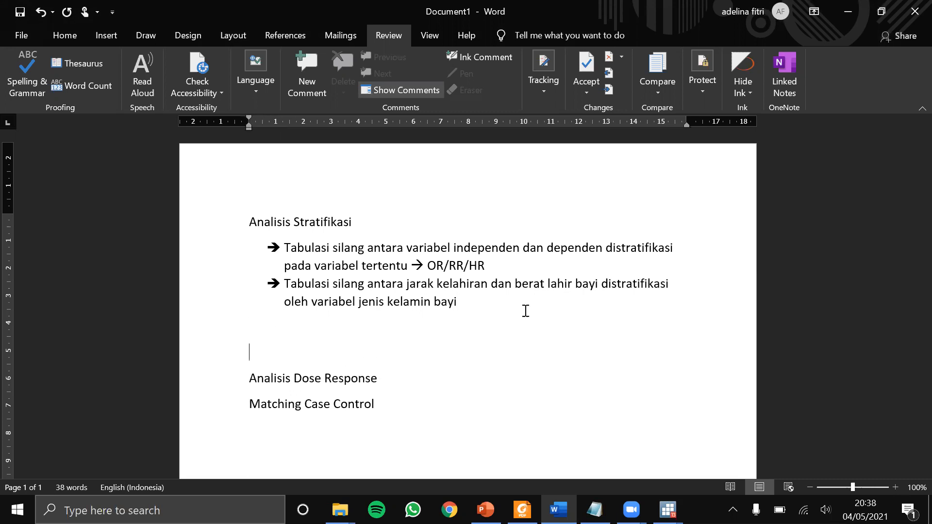
# - Switch to the "command RR" file in Notepad and examine the "by cat_berat_lahir" prefix of the stratified glm command
pyautogui.click(668, 510)
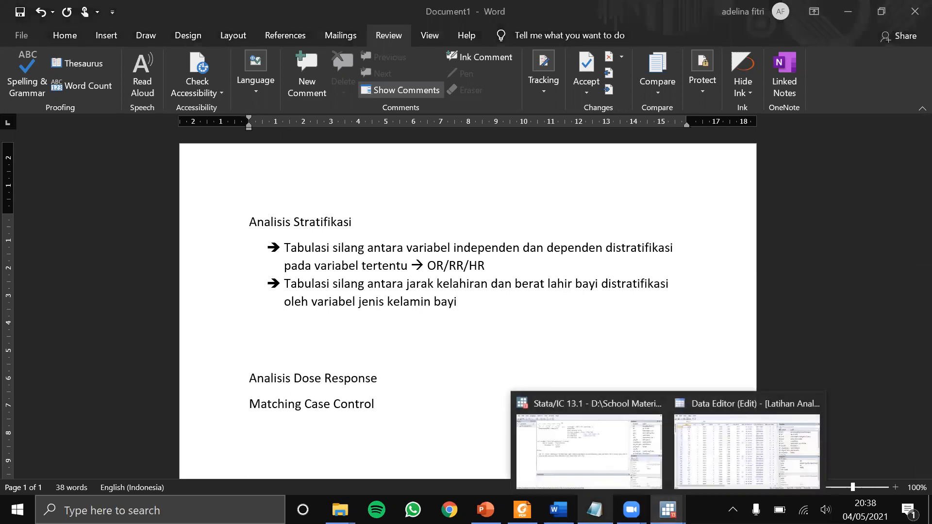
pyautogui.click(593, 509)
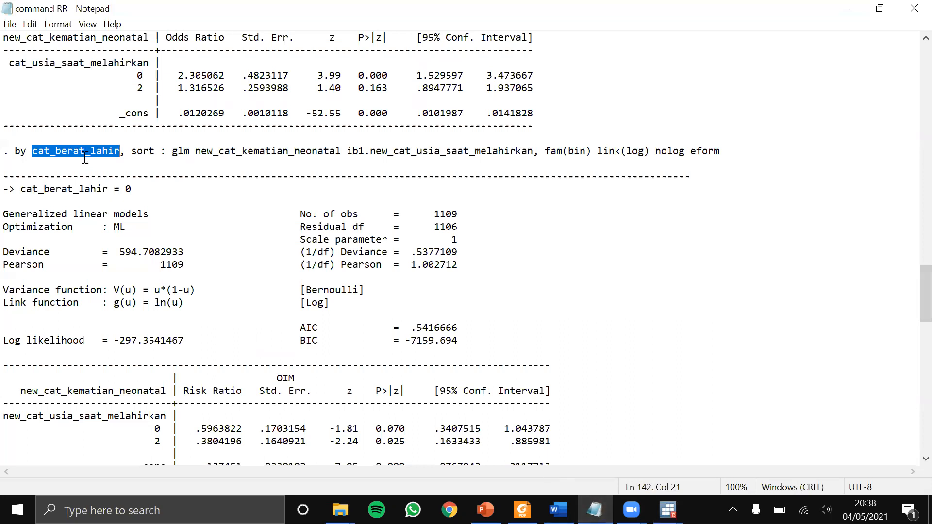
pyautogui.moveTo(14, 151); pyautogui.dragTo(27, 149)
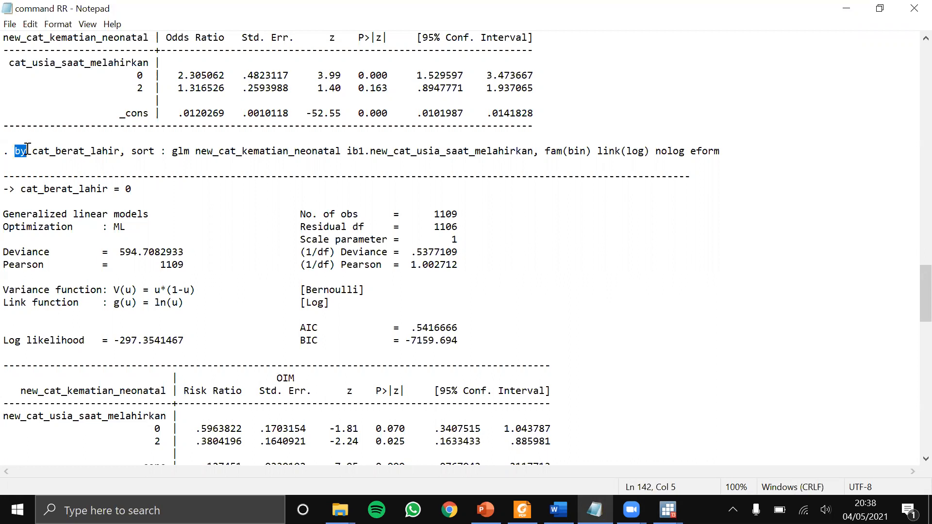
pyautogui.click(31, 150)
pyautogui.moveTo(14, 152); pyautogui.dragTo(122, 150)
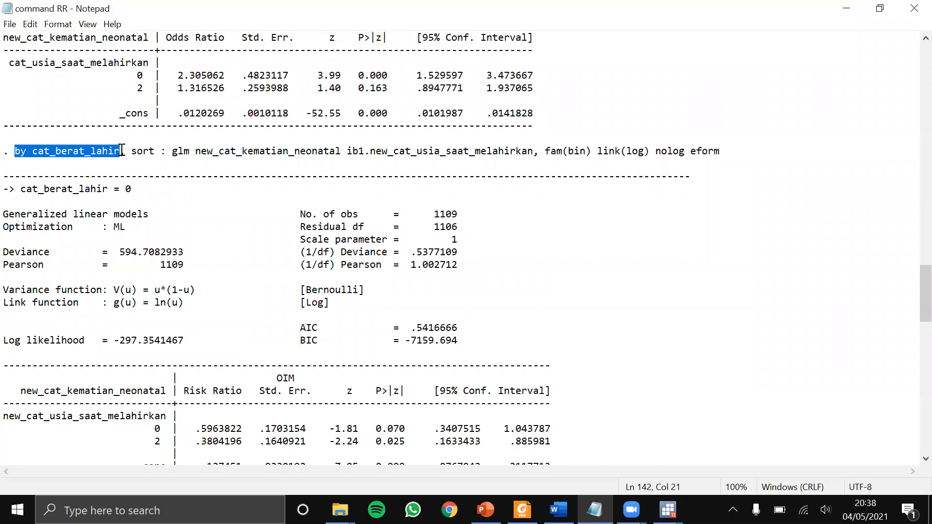
pyautogui.click(595, 509)
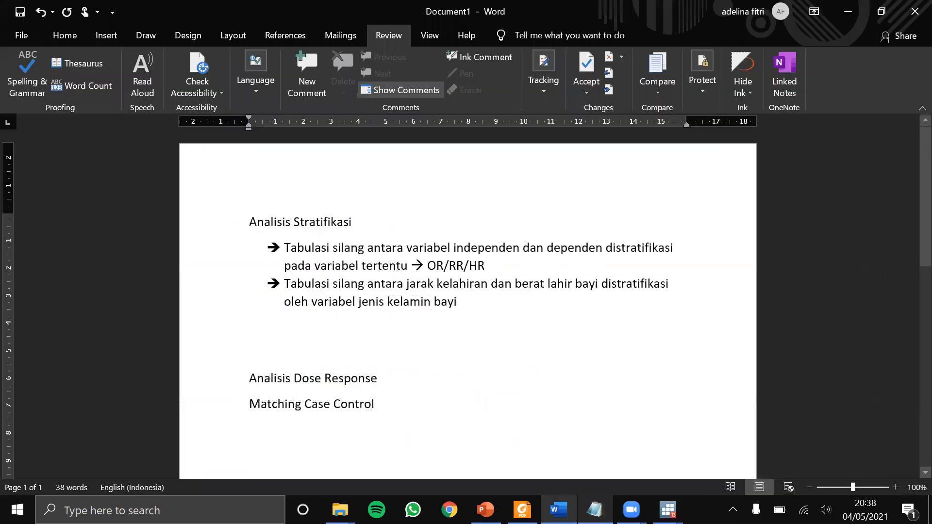
pyautogui.click(595, 509)
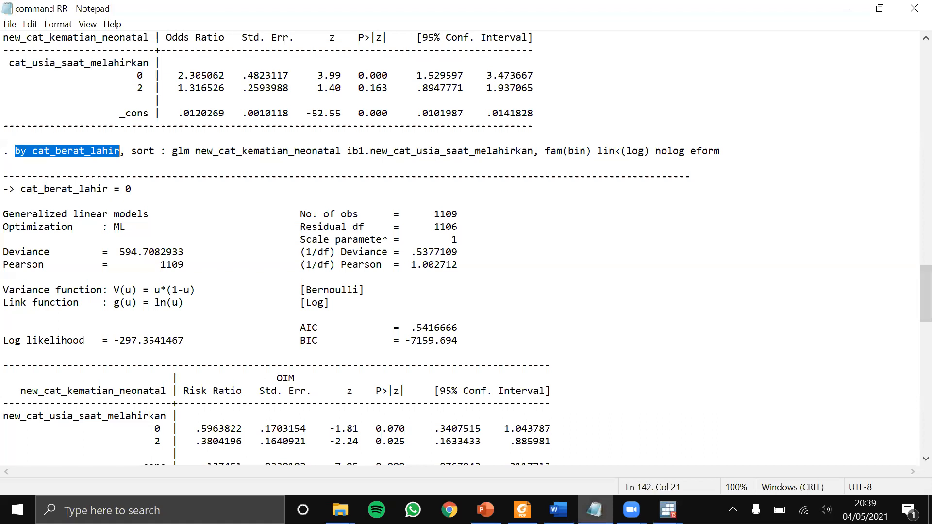
# - Switch to the main Stata window and try to run "by cat_jenis_kelamin, sort tab cat_jarak_kelahiran cat_bblr"
pyautogui.moveTo(667, 509)
pyautogui.click(588, 451)
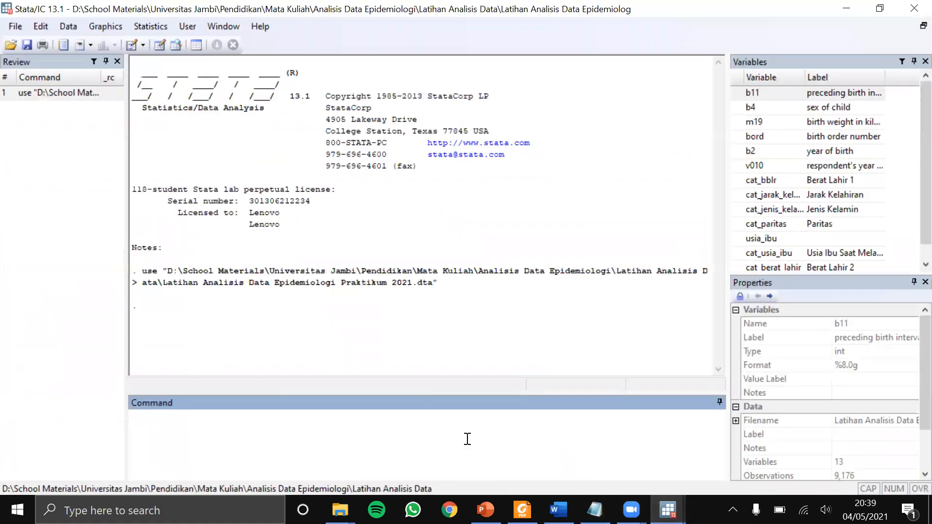
pyautogui.write('by')
pyautogui.doubleClick(771, 209)
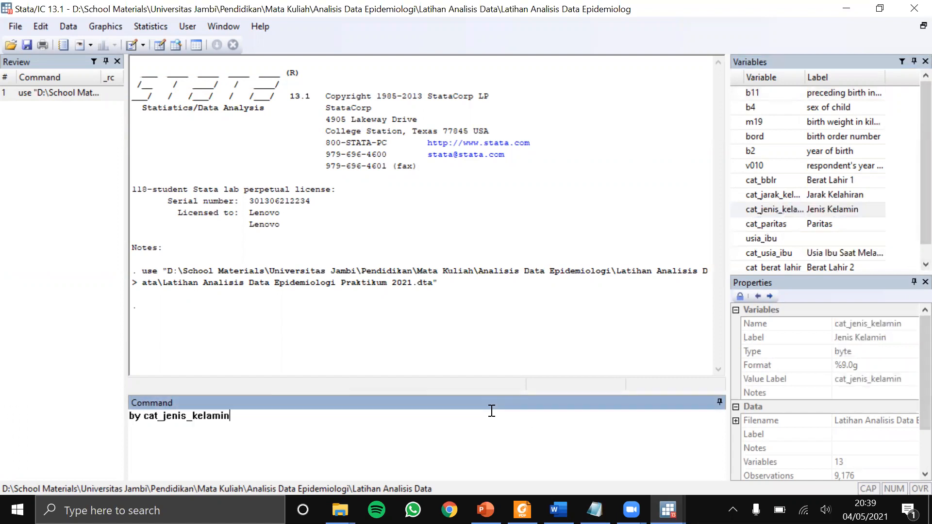
pyautogui.write(', sort tab')
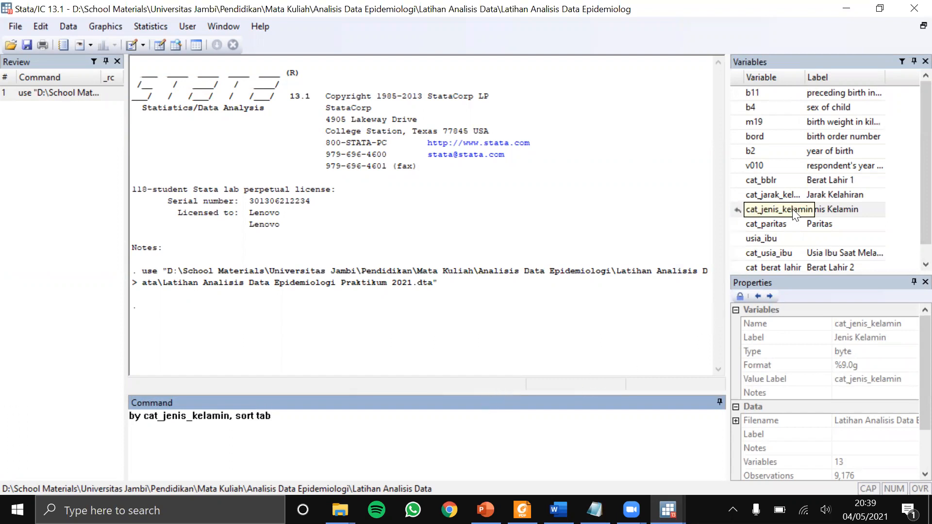
pyautogui.click(739, 194)
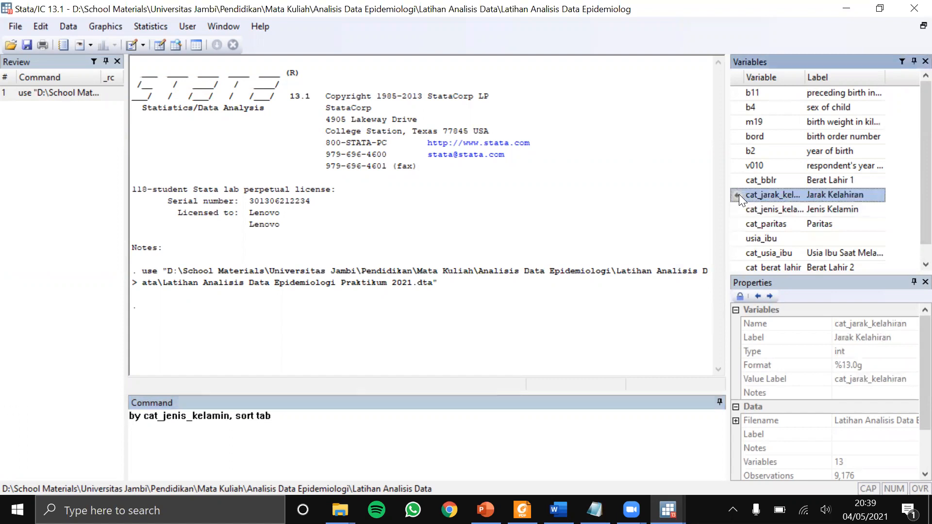
pyautogui.scroll(-1, 779, 266)
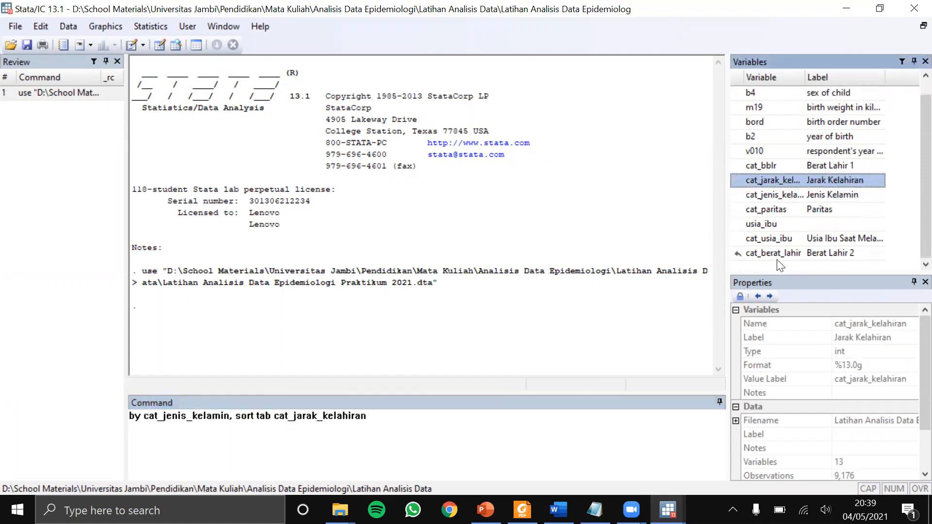
pyautogui.click(736, 165)
pyautogui.click(501, 415)
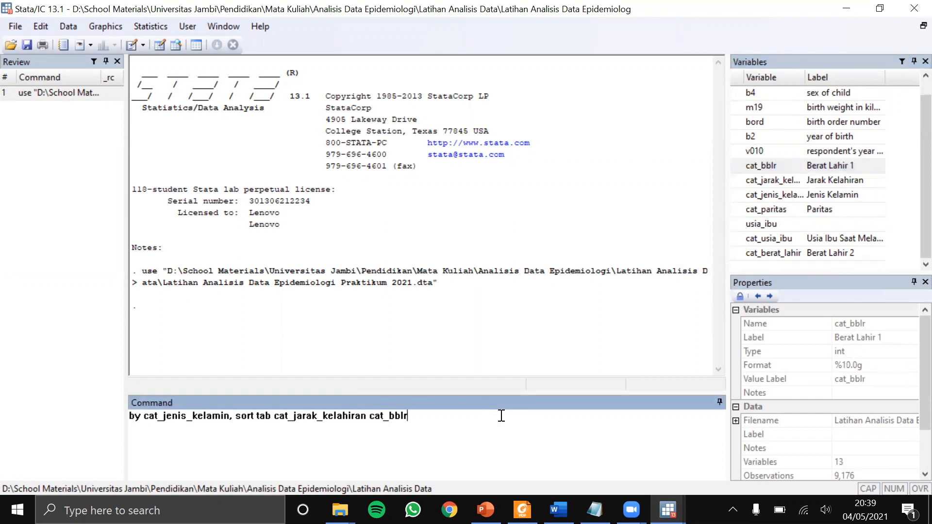
pyautogui.press('Return')
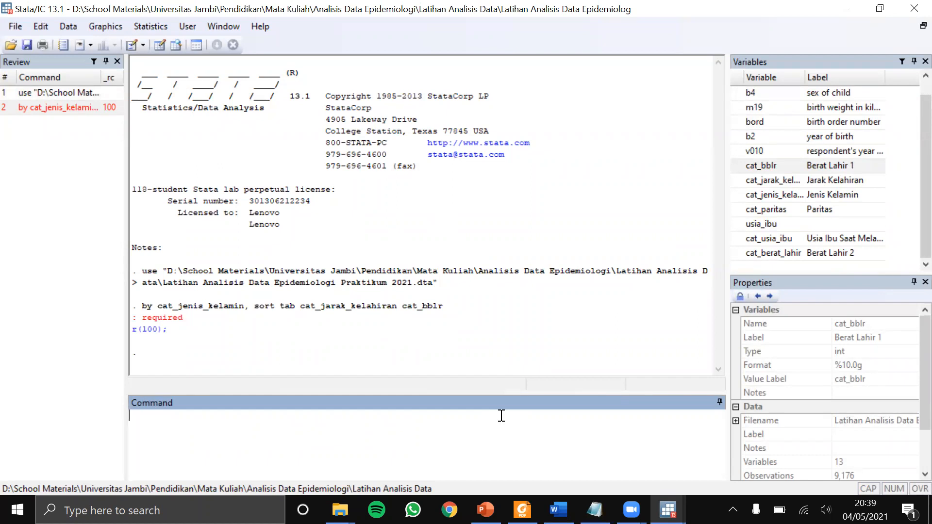
# - Reuse the previous cross-tabulation command with a colon inserted after "sort", run it, and show the rest of its output
pyautogui.moveTo(452, 310); pyautogui.dragTo(142, 307)
pyautogui.hotkey('ctrl', 'c')
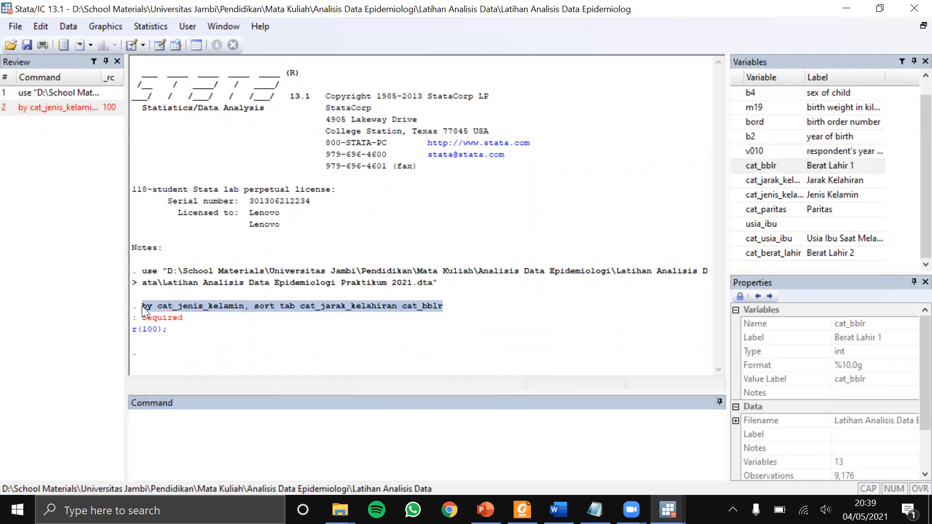
pyautogui.click(284, 422)
pyautogui.hotkey('ctrl', 'v')
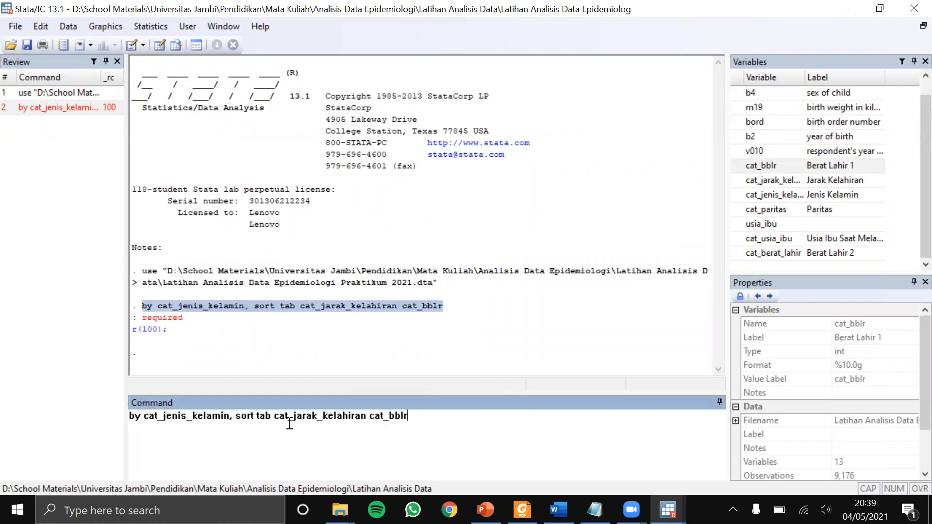
pyautogui.click(257, 418)
pyautogui.write(':')
pyautogui.press('Return')
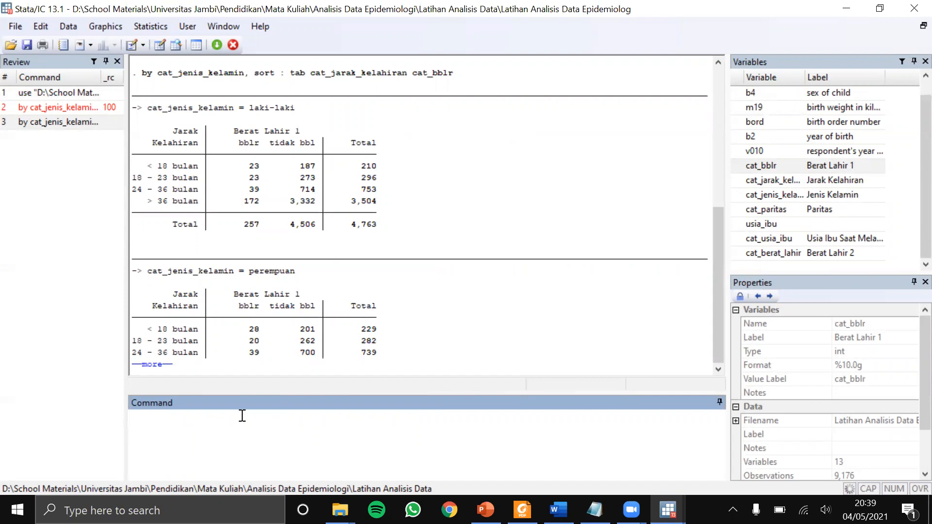
pyautogui.click(156, 365)
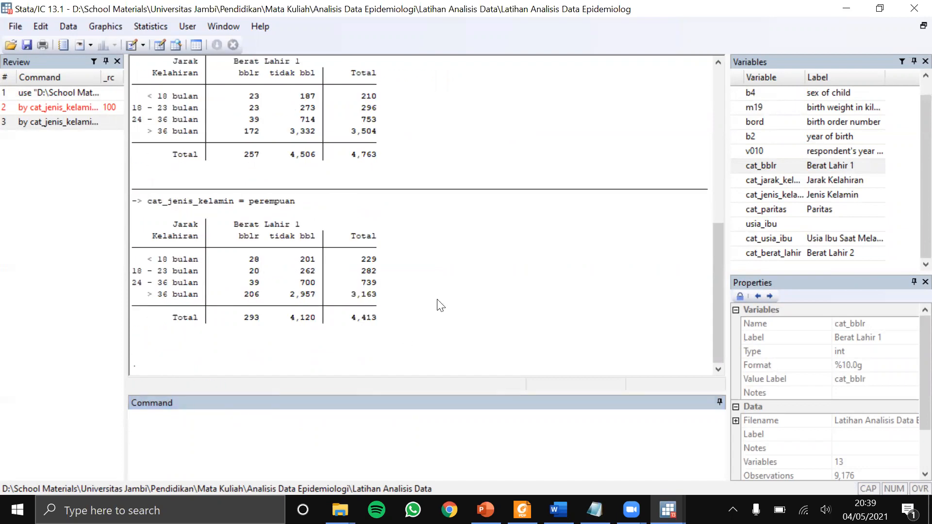
# - Compare Stata's birth interval by birth weight tables for each sex with the summary table in the Word document
pyautogui.scroll(2, 440, 306)
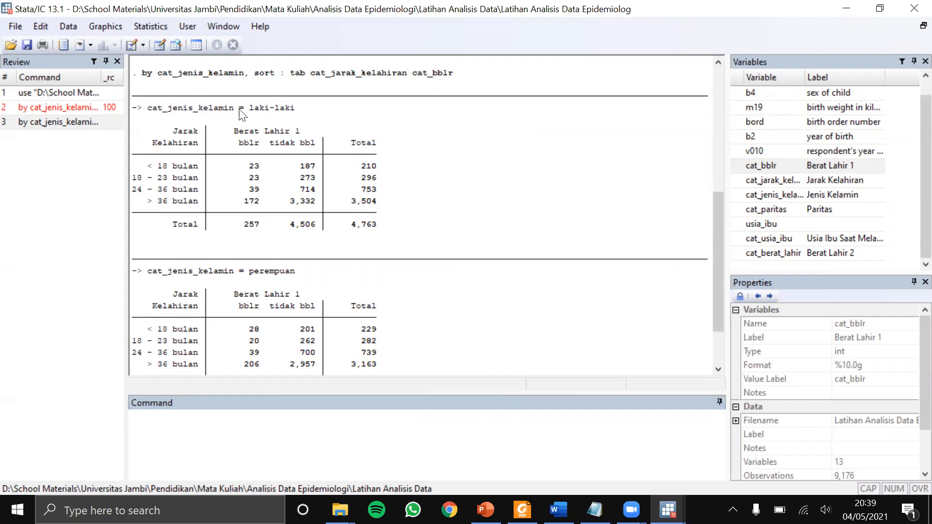
pyautogui.scroll(-1, 284, 274)
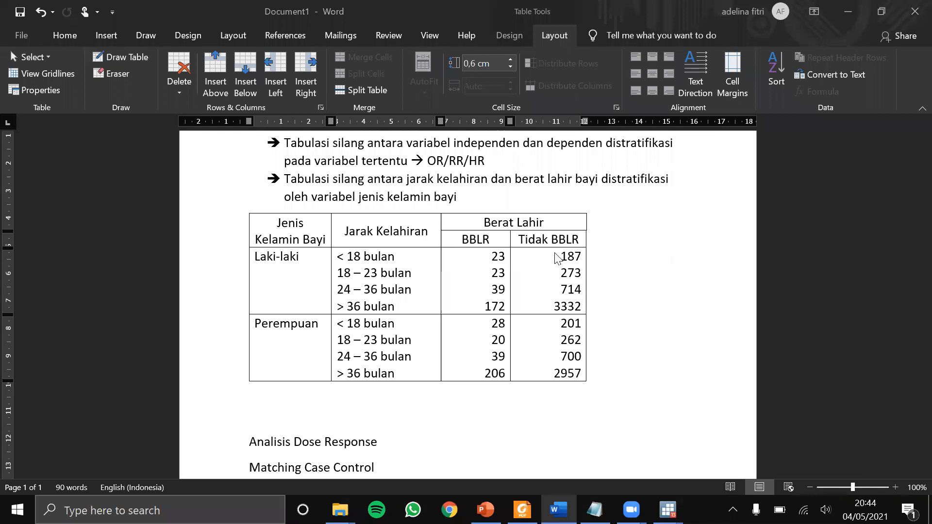
pyautogui.scroll(1, 557, 257)
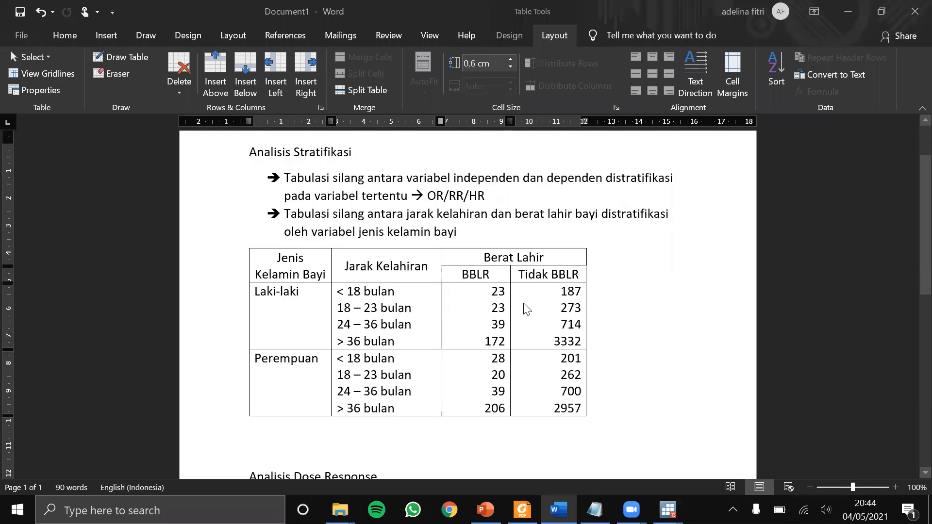
pyautogui.moveTo(546, 502)
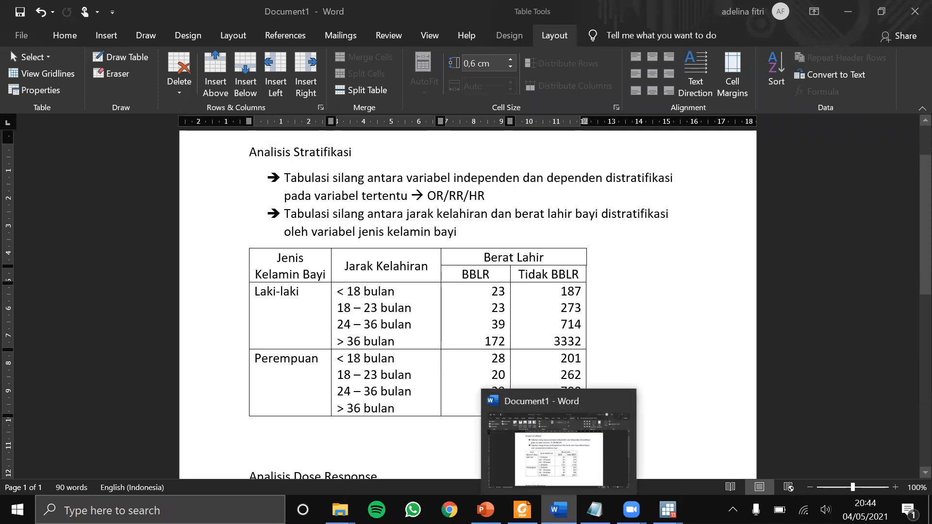
pyautogui.click(637, 465)
pyautogui.scroll(10, 488, 283)
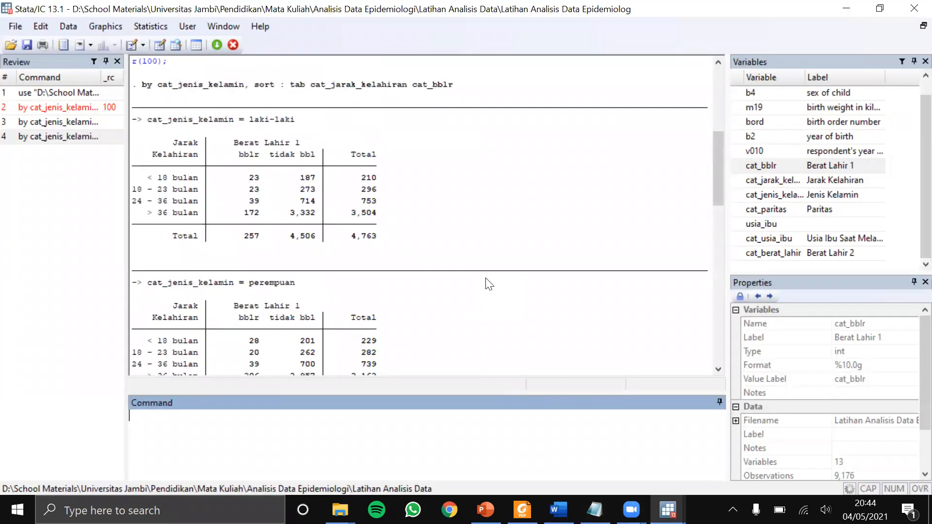
# - Review Stata's frequency tables for laki-laki and perempuan alongside the summary table in the Word document
pyautogui.scroll(1, 489, 283)
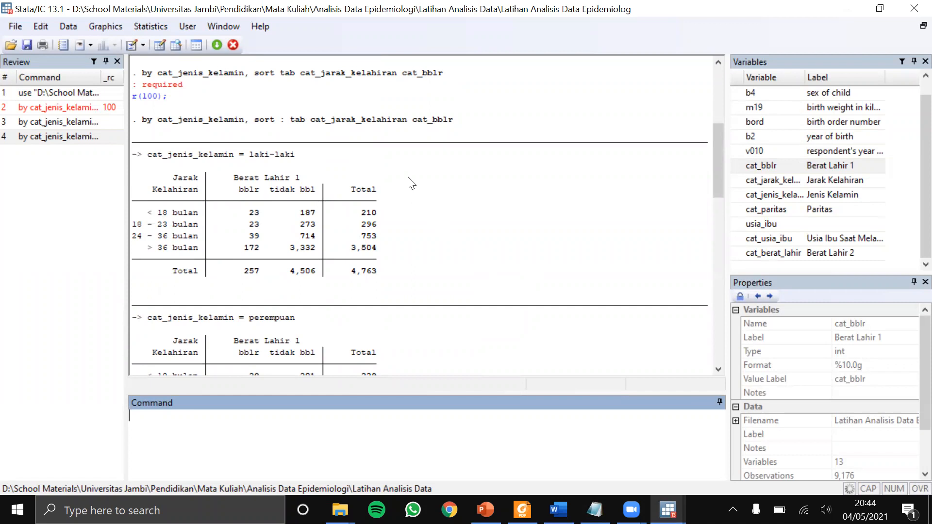
pyautogui.scroll(-1, 411, 183)
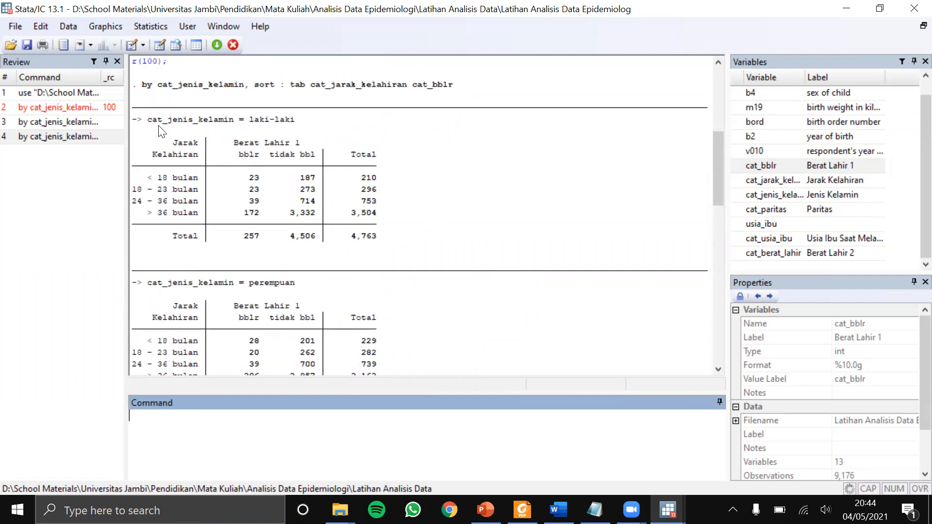
pyautogui.scroll(-2, 401, 316)
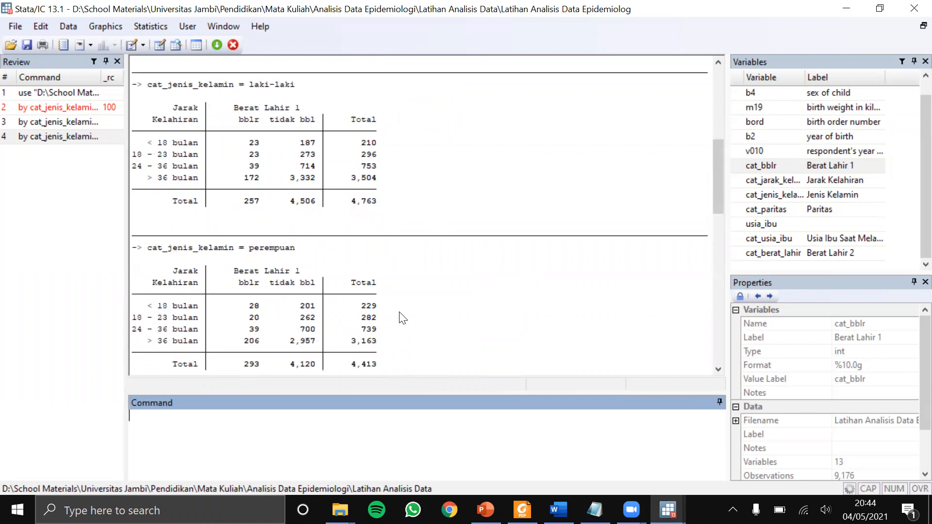
pyautogui.scroll(2, 218, 140)
pyautogui.scroll(-1, 299, 284)
pyautogui.click(558, 510)
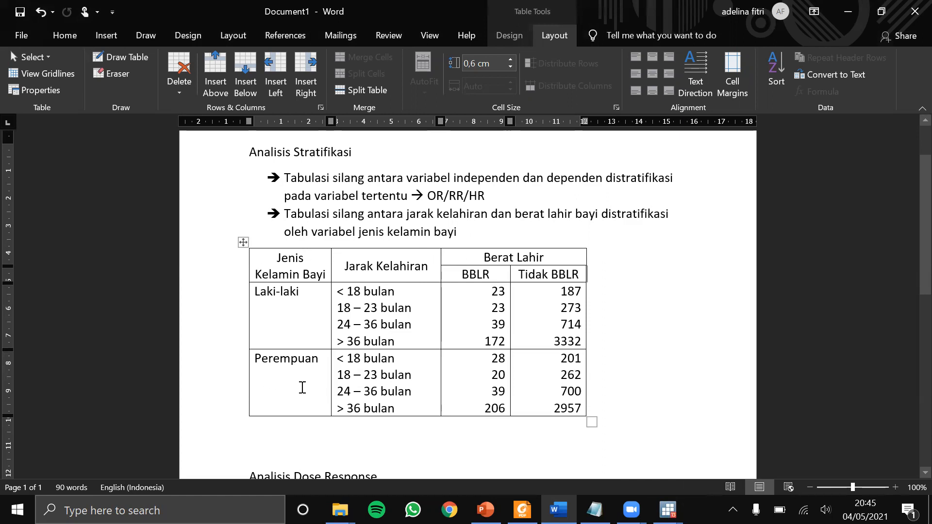
pyautogui.click(564, 508)
# - Examine the "row" option of the cross-tabulation command below the perempuan frequency table in Stata
pyautogui.scroll(-4, 459, 320)
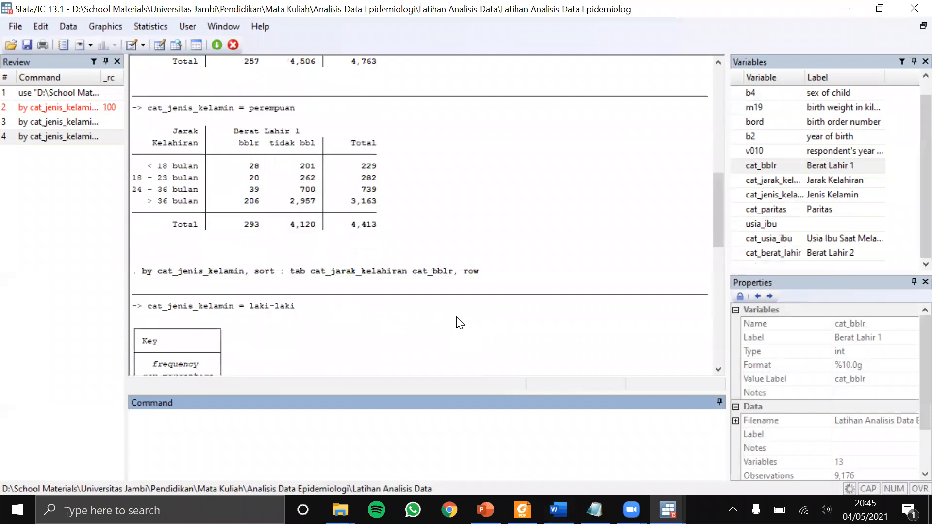
pyautogui.moveTo(486, 273); pyautogui.dragTo(432, 274)
pyautogui.doubleClick(466, 276)
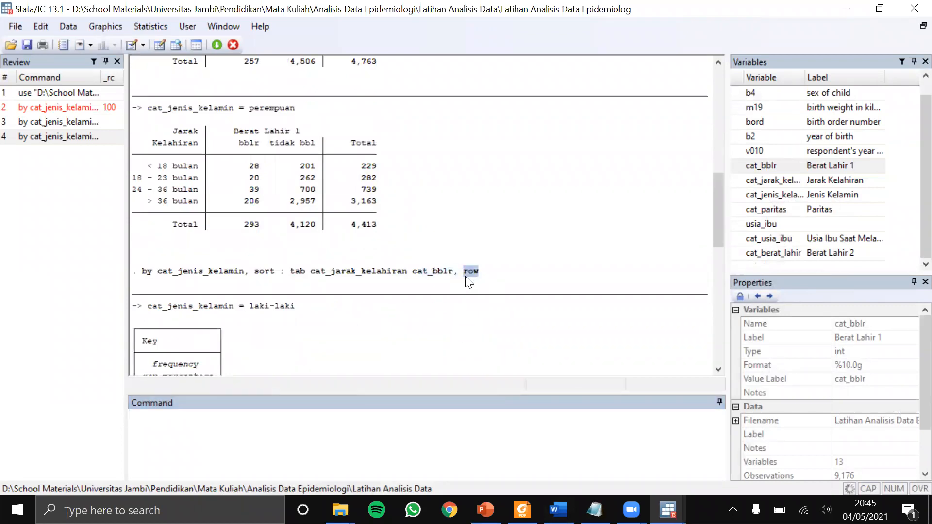
pyautogui.click(459, 279)
pyautogui.moveTo(479, 275); pyautogui.dragTo(144, 271)
pyautogui.click(362, 282)
# - Compare the earlier cross-tabulation commands and their frequency tables with the row-percentage table for laki-laki
pyautogui.scroll(15, 558, 282)
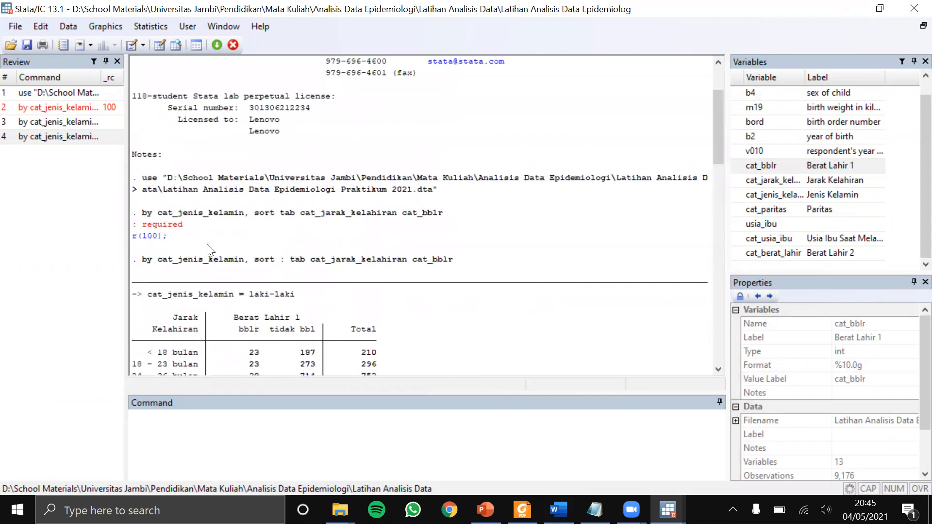
pyautogui.moveTo(442, 213); pyautogui.dragTo(262, 219)
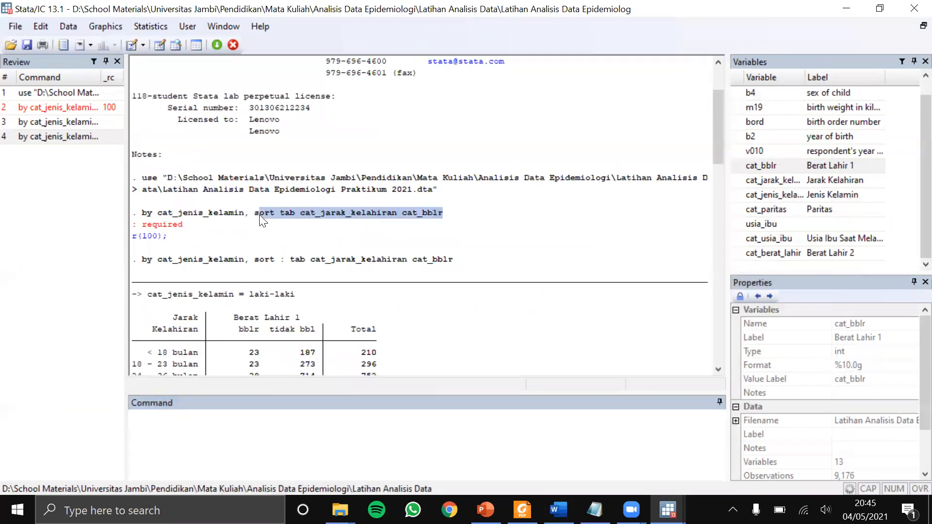
pyautogui.click(273, 213)
pyautogui.scroll(-10, 407, 257)
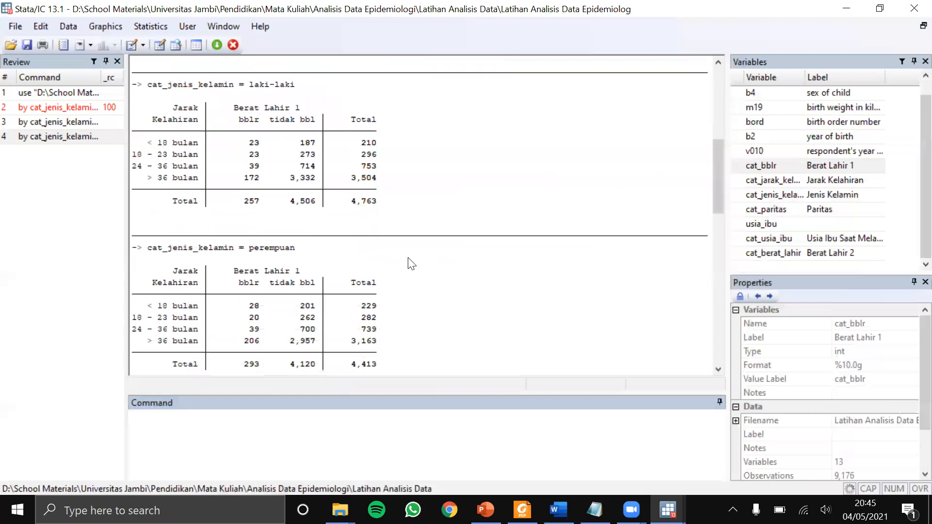
pyautogui.scroll(1, 409, 261)
pyautogui.scroll(-8, 410, 262)
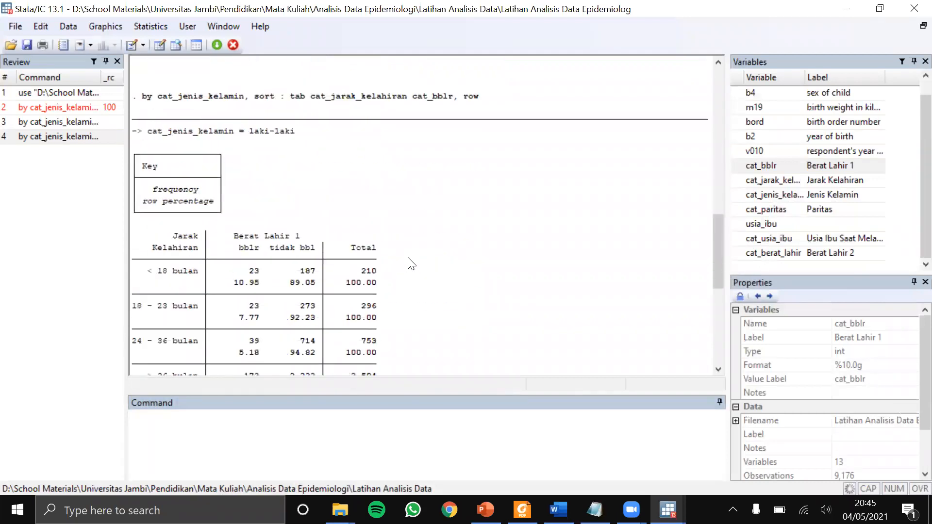
pyautogui.scroll(-1, 411, 264)
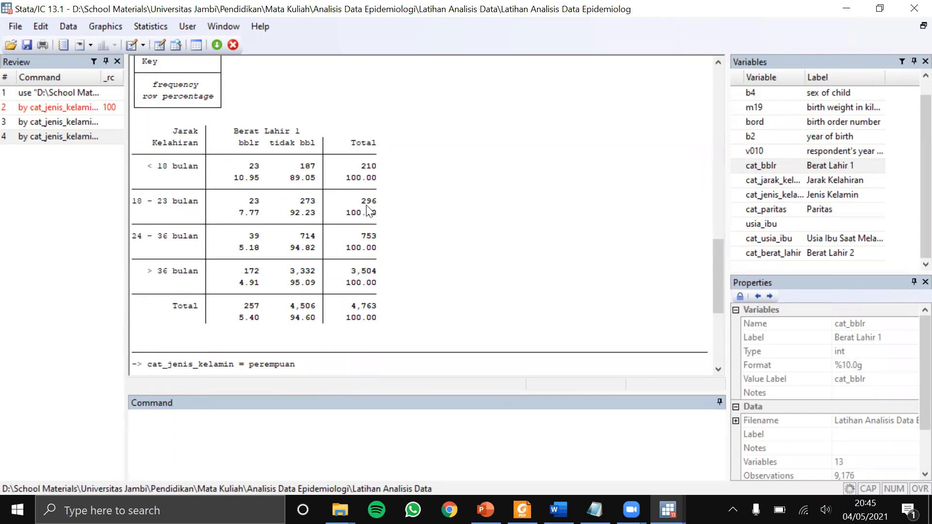
# - Reuse the row-percentage cross-tabulation command with "col" in place of "row" and run it
pyautogui.scroll(4, 370, 206)
pyautogui.moveTo(488, 134); pyautogui.dragTo(143, 134)
pyautogui.hotkey('ctrl', 'c')
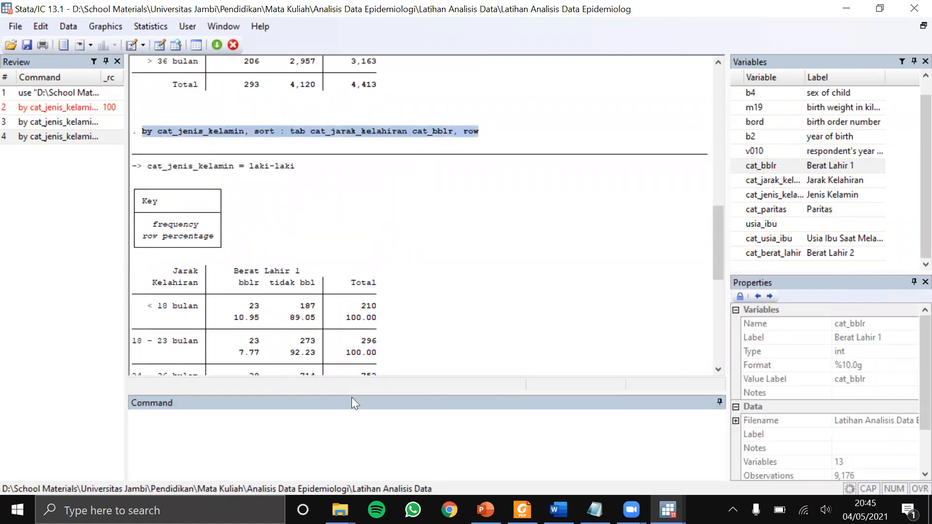
pyautogui.click(326, 444)
pyautogui.hotkey('ctrl', 'v')
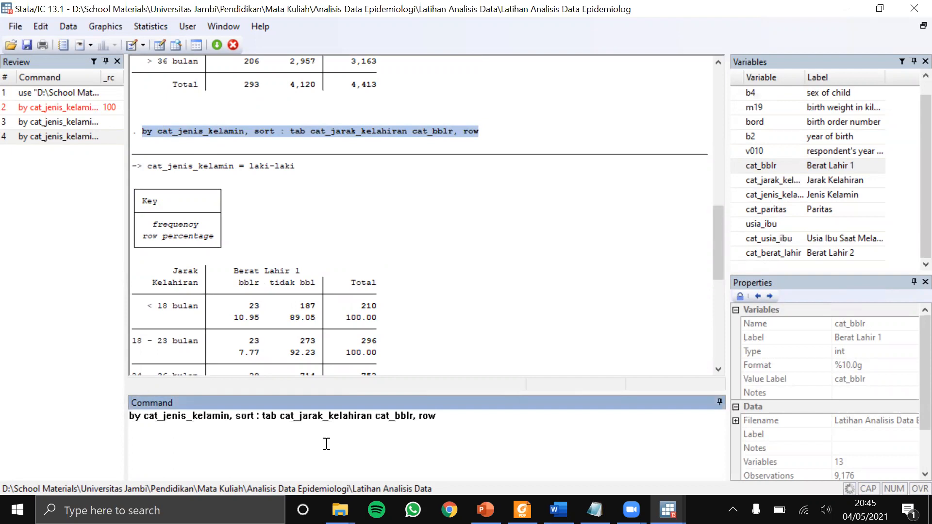
pyautogui.press('BackSpace')
pyautogui.press('BackSpace')
pyautogui.press('BackSpace')
pyautogui.write('col')
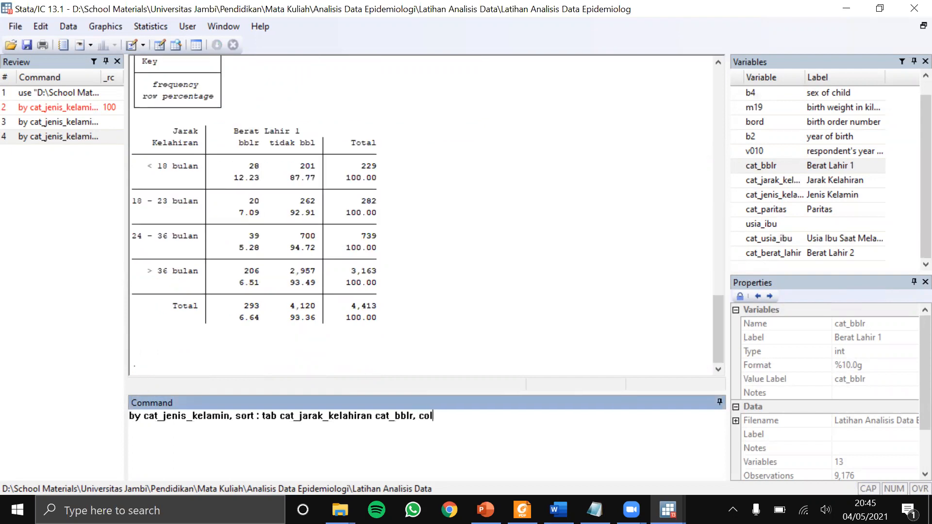
pyautogui.press('Return')
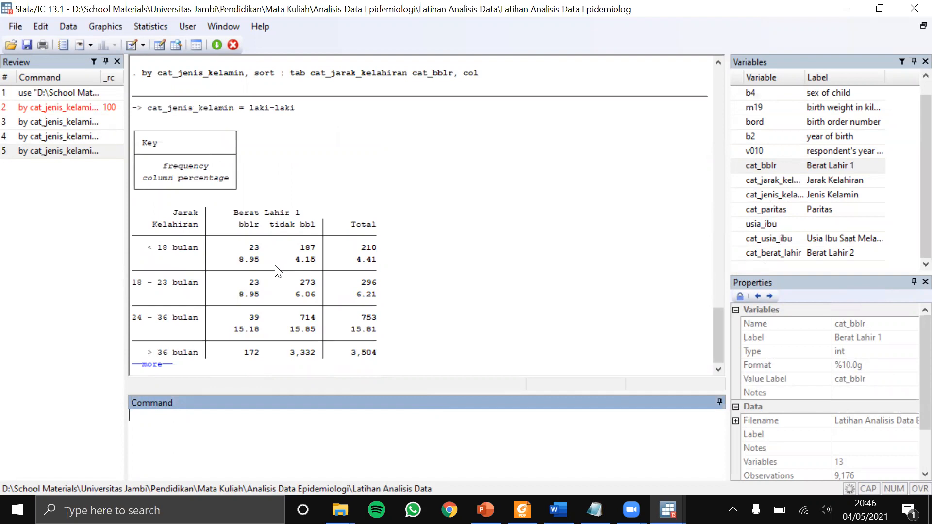
# - Show the rest of the column-percentage output for both sexes
pyautogui.scroll(5, 409, 271)
pyautogui.scroll(-5, 410, 270)
pyautogui.click(153, 365)
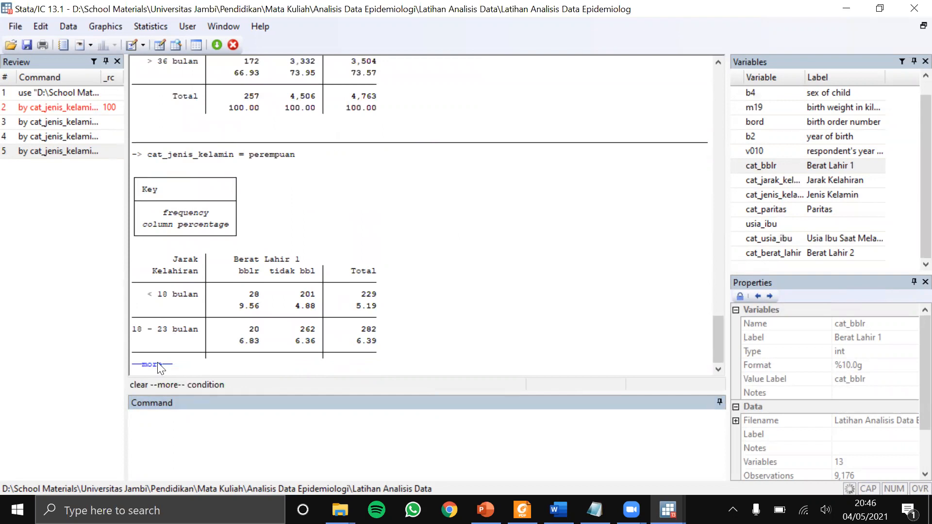
pyautogui.click(156, 364)
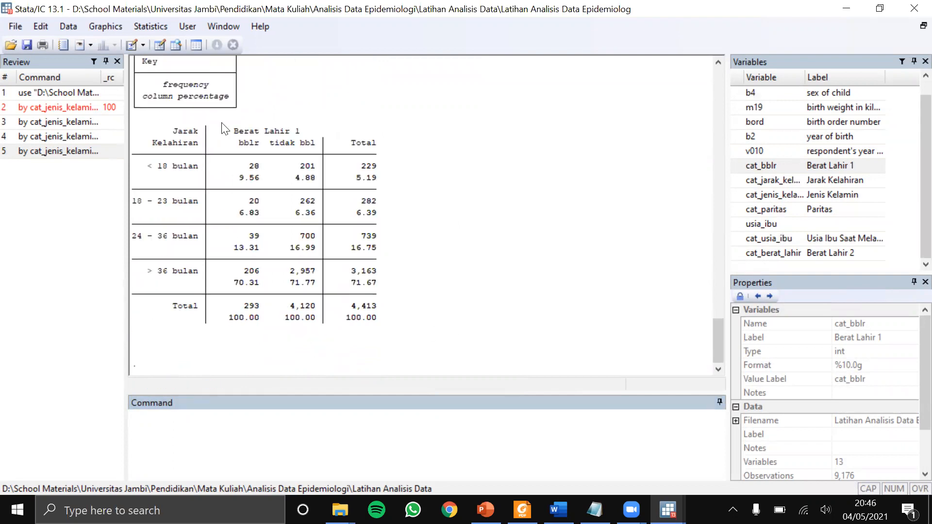
# - Compare the row-percentage and column-percentage tables of birth interval by birth weight for both sexes
pyautogui.scroll(13, 392, 240)
pyautogui.scroll(5, 393, 241)
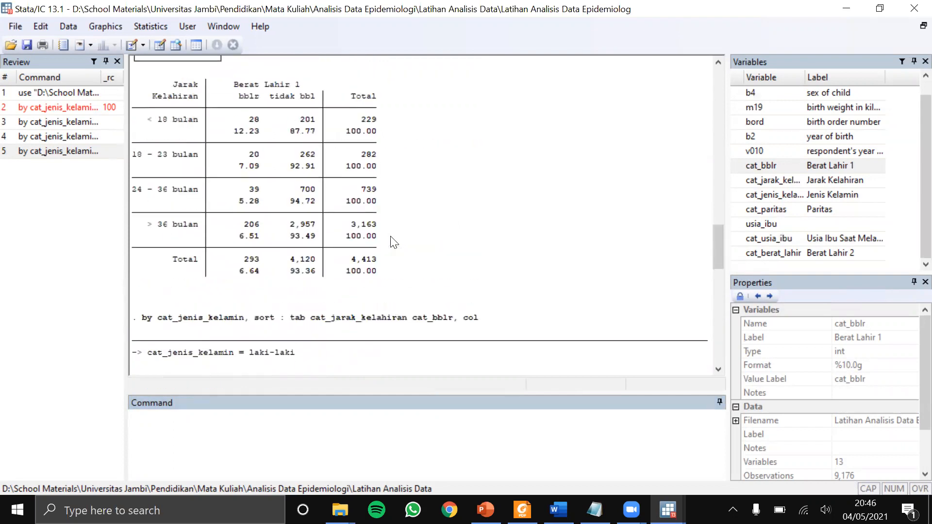
pyautogui.scroll(7, 393, 241)
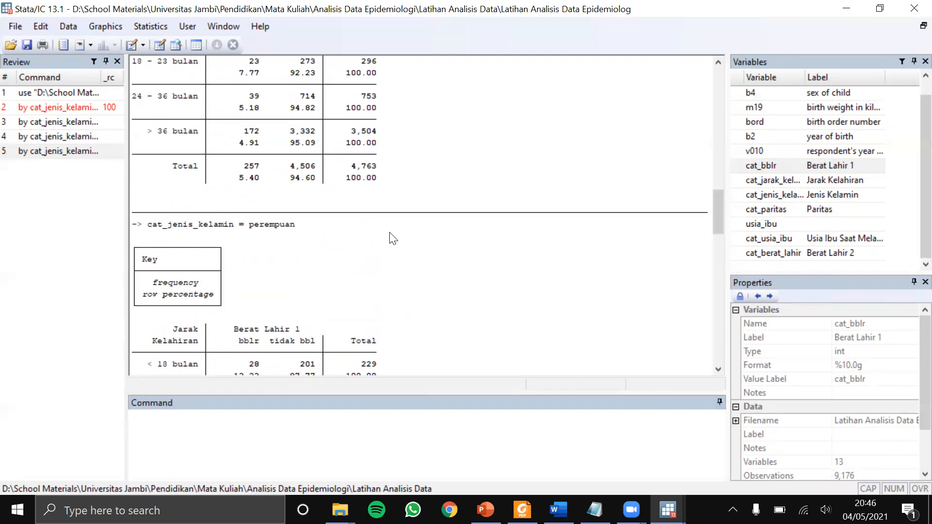
pyautogui.scroll(-8, 293, 237)
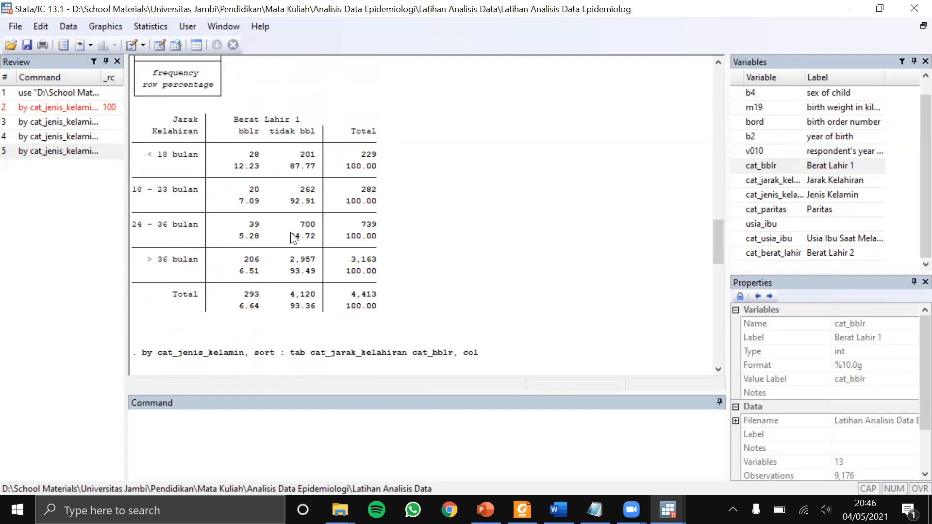
pyautogui.scroll(2, 290, 228)
pyautogui.scroll(-8, 369, 297)
pyautogui.scroll(-2, 369, 298)
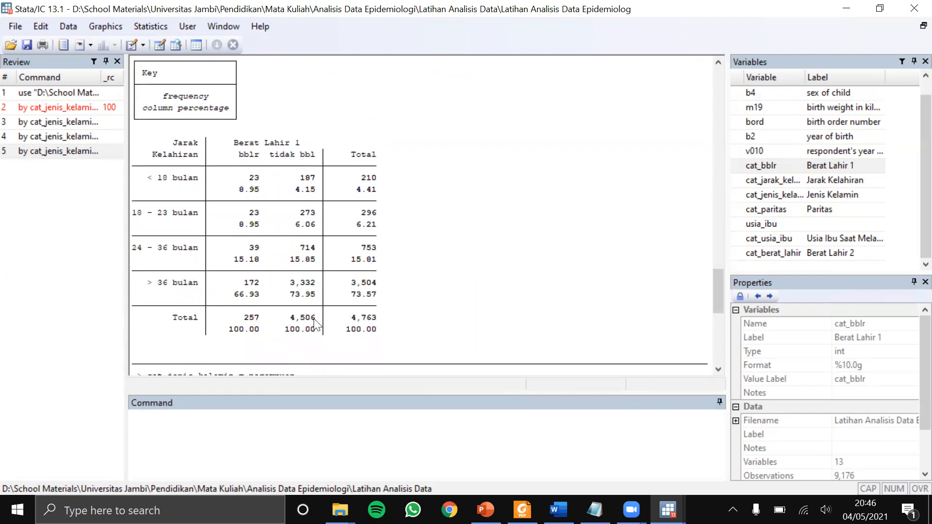
pyautogui.scroll(8, 495, 313)
pyautogui.scroll(2, 495, 315)
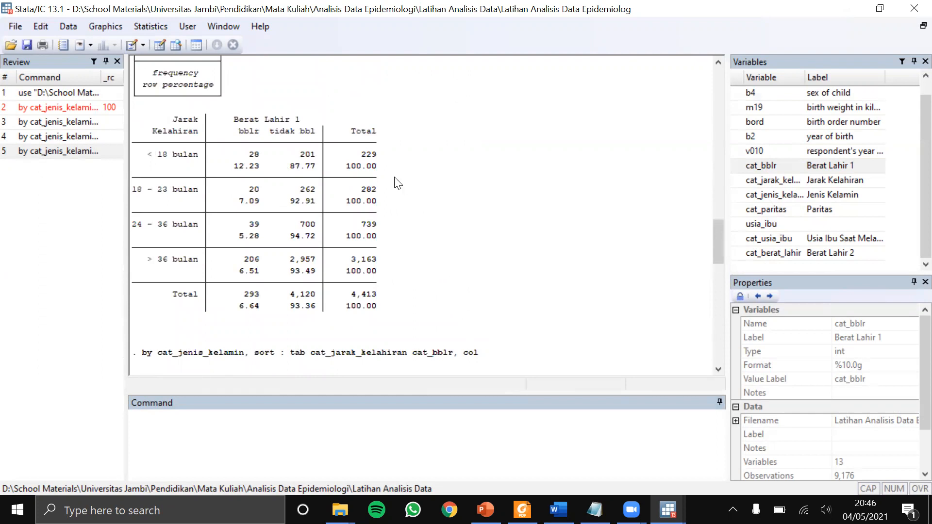
pyautogui.scroll(4, 374, 179)
pyautogui.scroll(5, 377, 186)
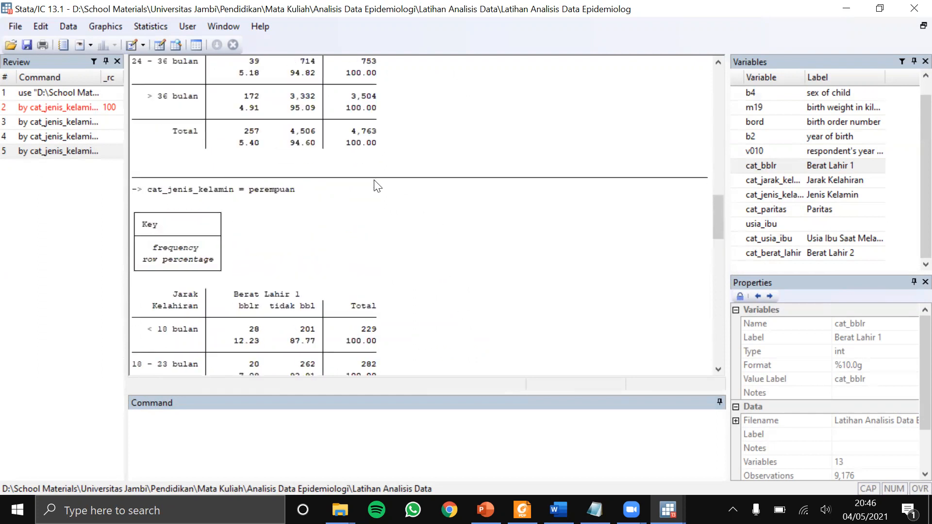
pyautogui.scroll(2, 374, 186)
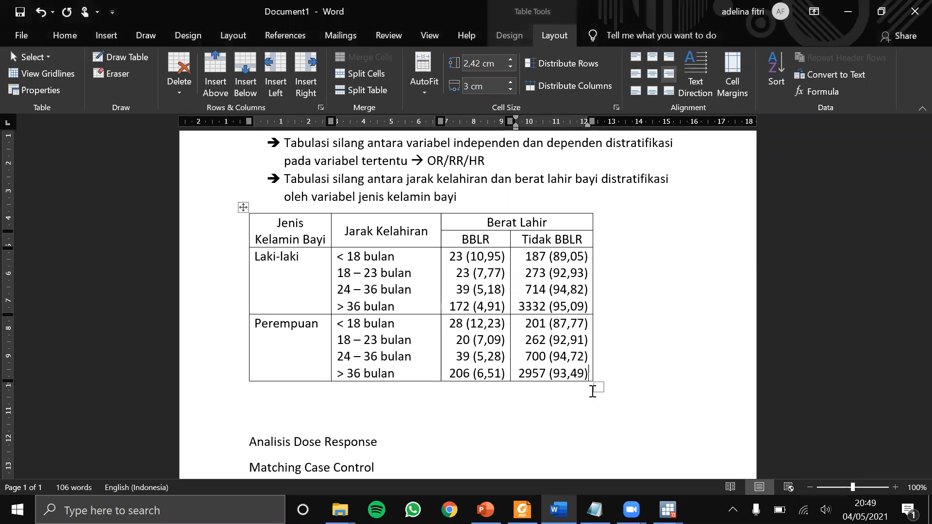
# - Start an arrow-bulleted line below the Word table with "Jarak kelahiran < 18 bulan dan berat"
pyautogui.click(622, 391)
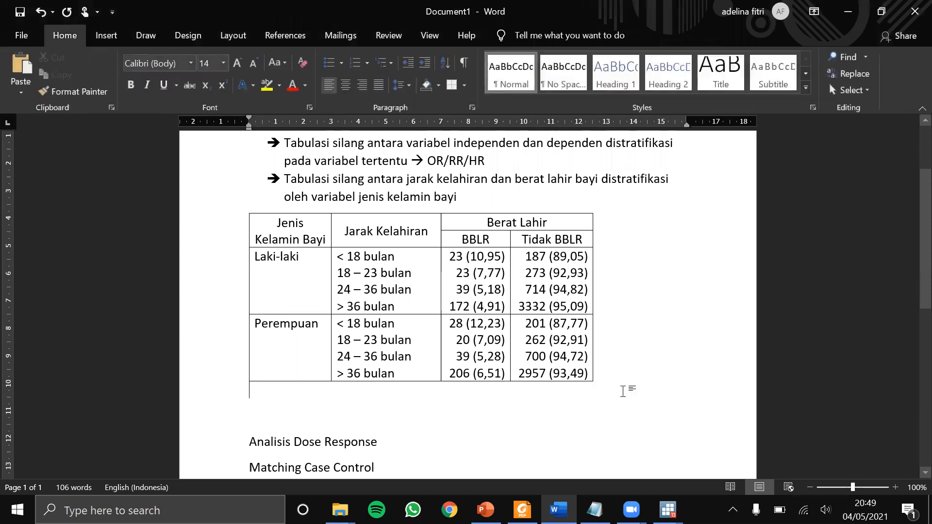
pyautogui.press('Return')
pyautogui.write('-')
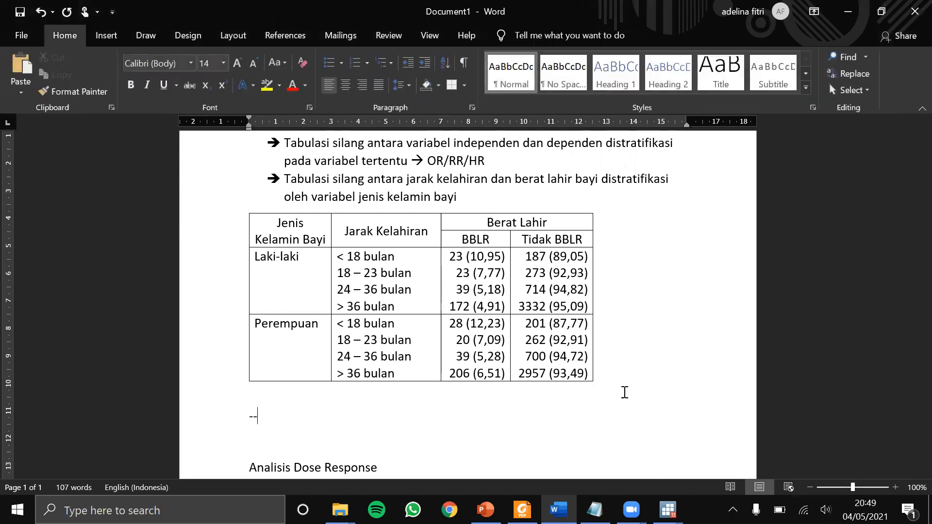
pyautogui.write('> Jarak ')
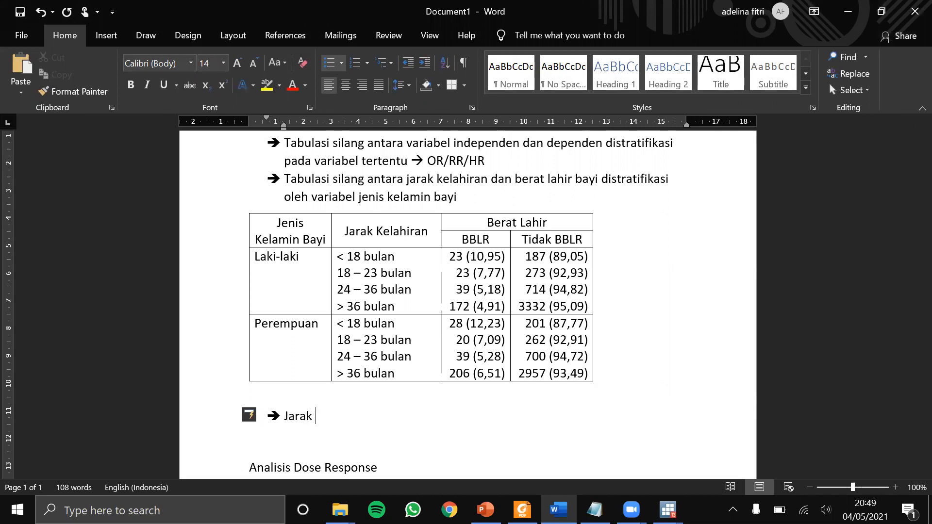
pyautogui.write('kelahiran < 18 bulan dan berat lahir')
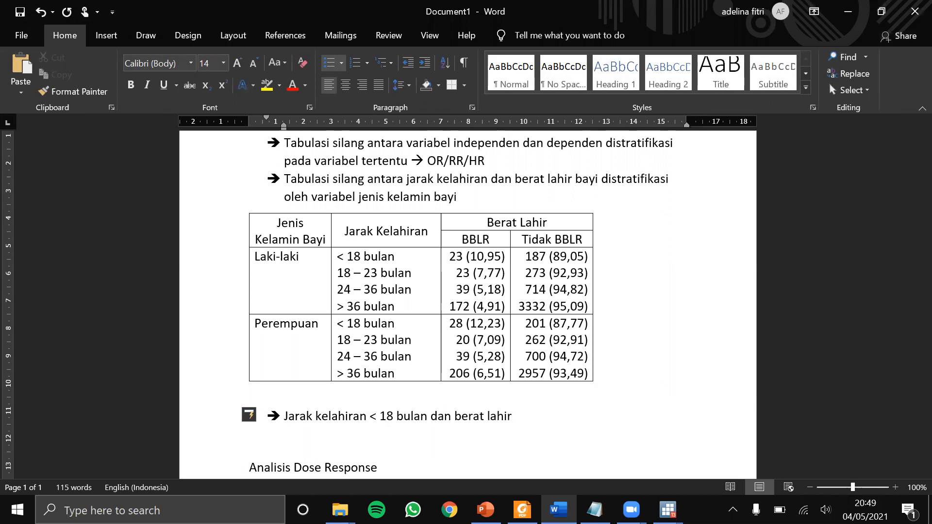
pyautogui.press('BackSpace')
pyautogui.press('BackSpace')
pyautogui.press('BackSpace')
pyautogui.press('BackSpace')
pyautogui.press('BackSpace')
# - Continue the bulleted line with "bayi lahir rendah lebih besar pada jenis kelamin perempuan dibandingkan dengan jenis kelamin laki-laki"
pyautogui.write('bayi lahir rendah lebih besar pad')
pyautogui.write('a j')
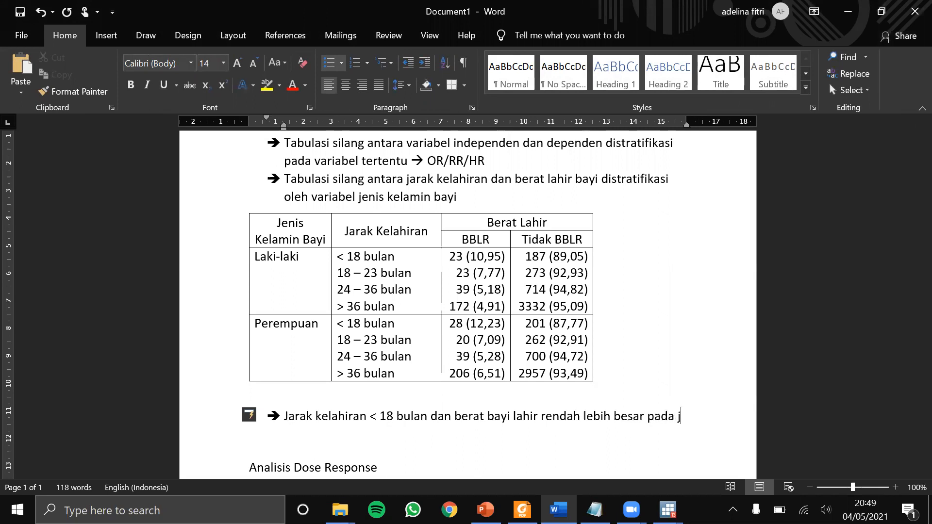
pyautogui.write('enis kelamin pe')
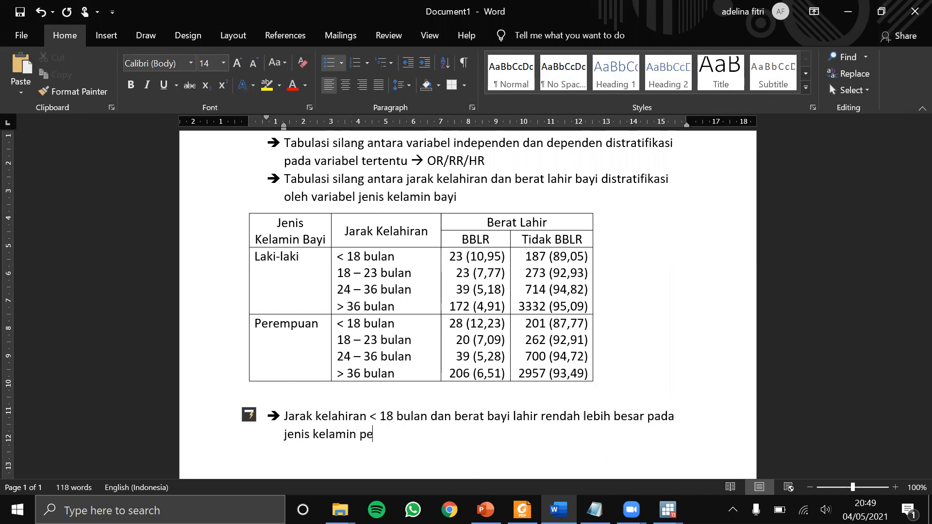
pyautogui.write('rempuan diban')
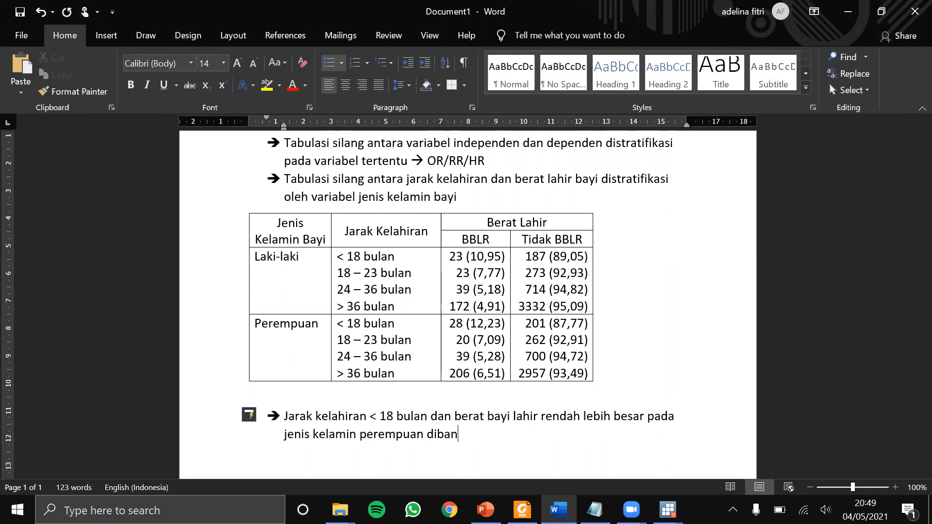
pyautogui.write('dingkan dengan ')
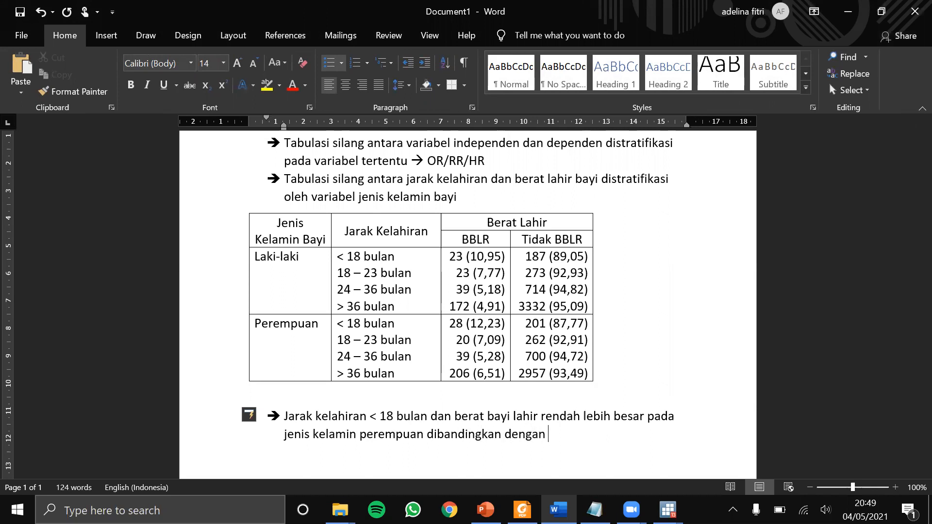
pyautogui.write('jenis kelamin la')
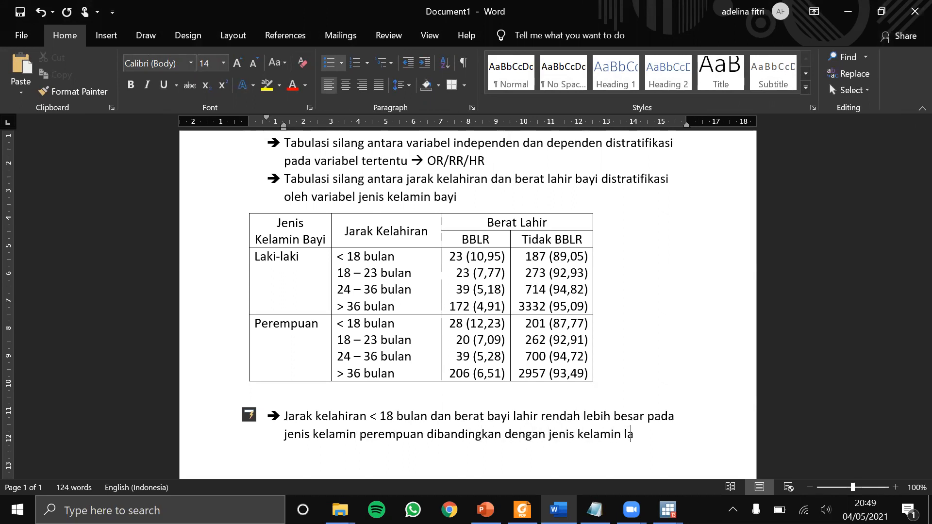
pyautogui.write('ki-laki')
# - Change the start of the bulleted interpretation to "Proporsi jarak kelahiran"
pyautogui.click(289, 419)
pyautogui.press('BackSpace')
pyautogui.write('proporsi j')
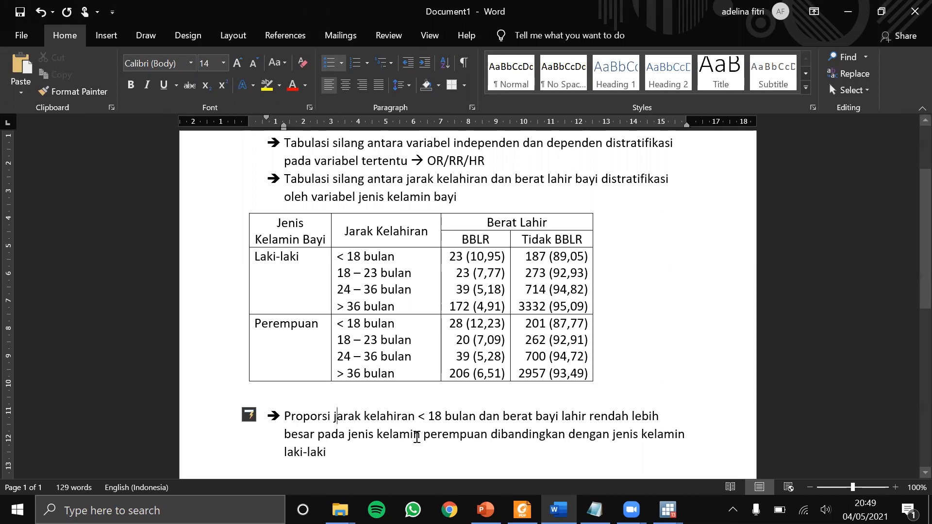
pyautogui.scroll(-3, 455, 441)
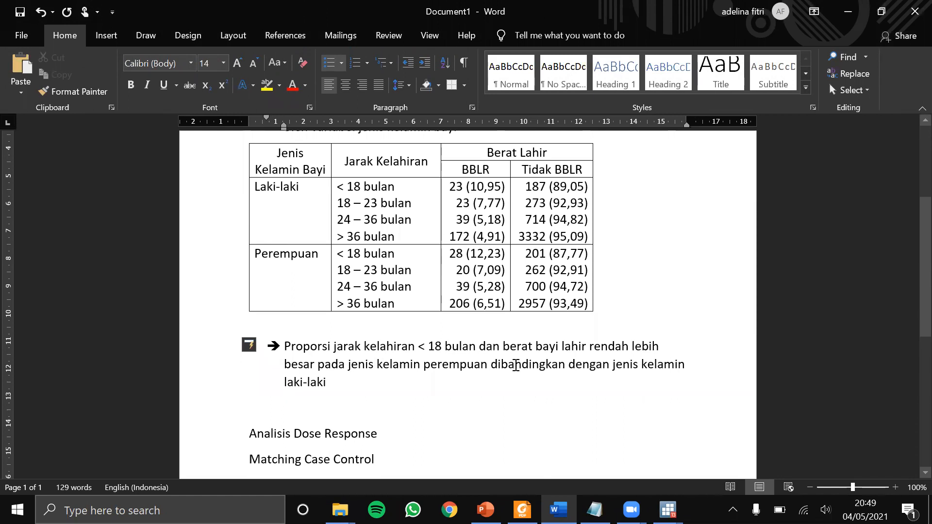
# - Replace "dan" with "pada" after "< 18 bulan" in the bulleted interpretation below the table
pyautogui.click(501, 348)
pyautogui.press('BackSpace')
pyautogui.press('BackSpace')
pyautogui.press('BackSpace')
pyautogui.write('pada')
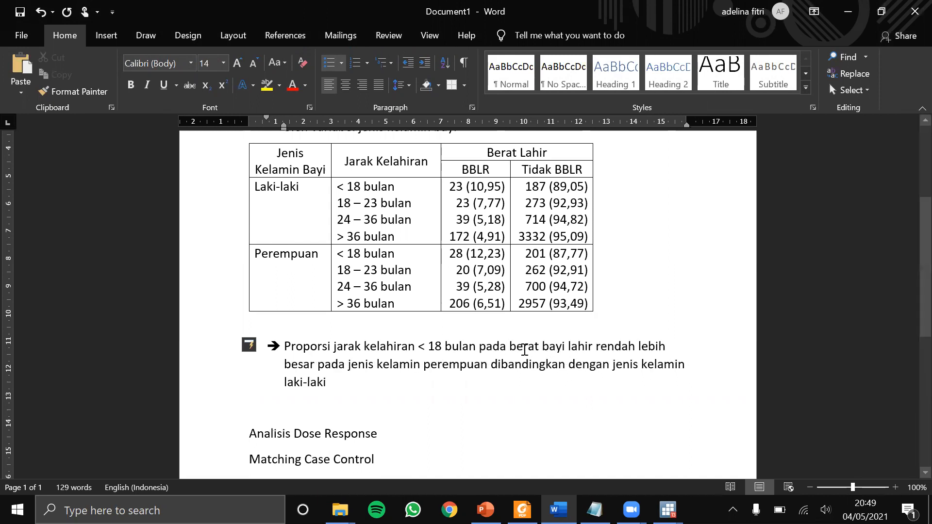
# - Reword "berat bayi lahir rendah" in the bulleted interpretation as "bayi dengan berat lahir rendah"
pyautogui.click(542, 347)
pyautogui.press('BackSpace')
pyautogui.press('BackSpace')
pyautogui.press('BackSpace')
pyautogui.press('BackSpace')
pyautogui.press('BackSpace')
pyautogui.press('BackSpace')
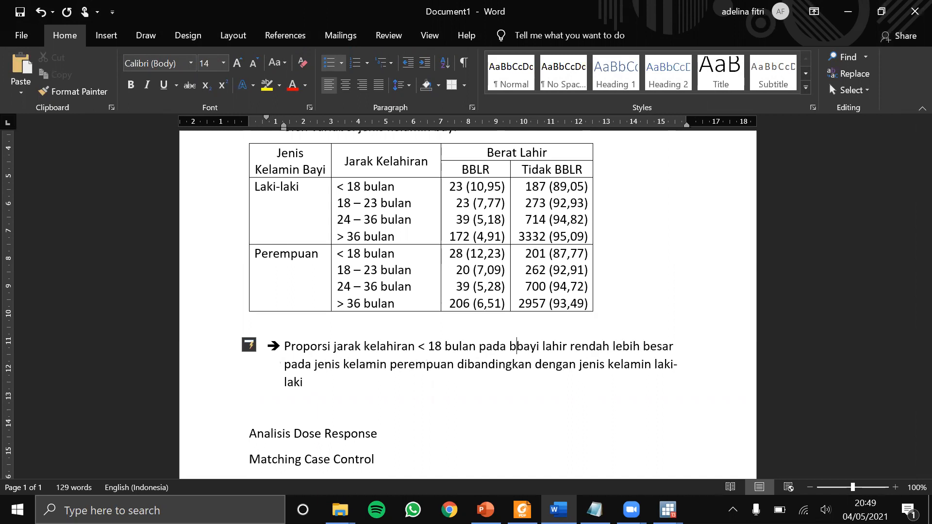
pyautogui.press('Right')
pyautogui.press('Right')
pyautogui.press('Right')
pyautogui.press('Right')
pyautogui.write('dengan ')
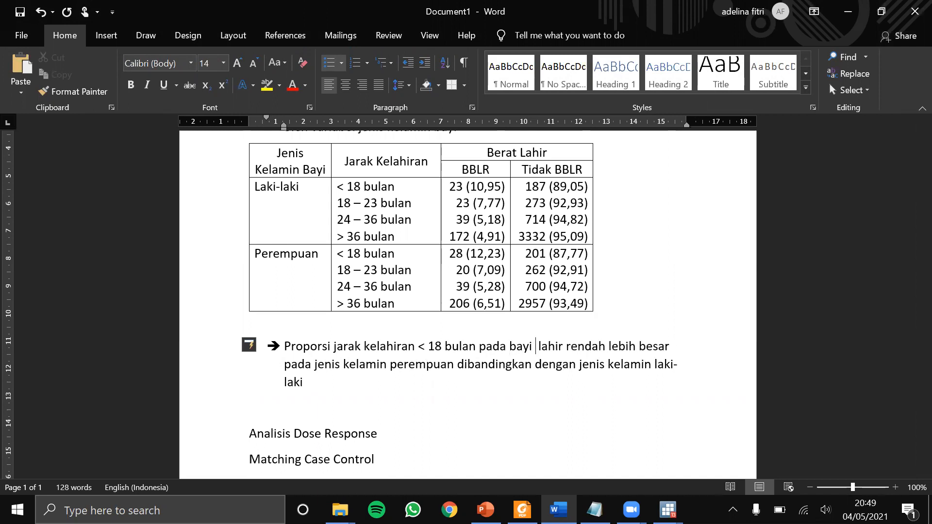
pyautogui.write('berat')
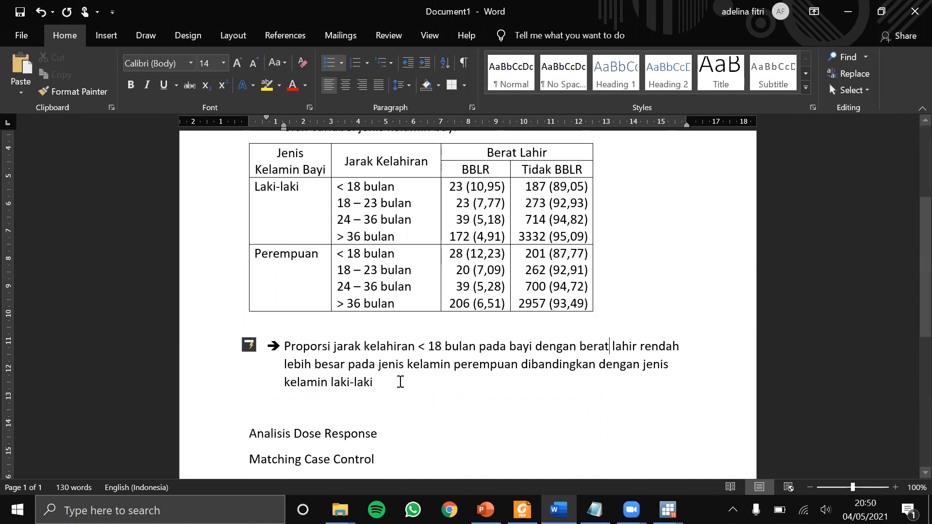
# - Add the percentages "(12,23%)" after "perempuan" and "(10,95%)" after "laki-laki" in the bulleted interpretation
pyautogui.click(517, 363)
pyautogui.write('(12,23')
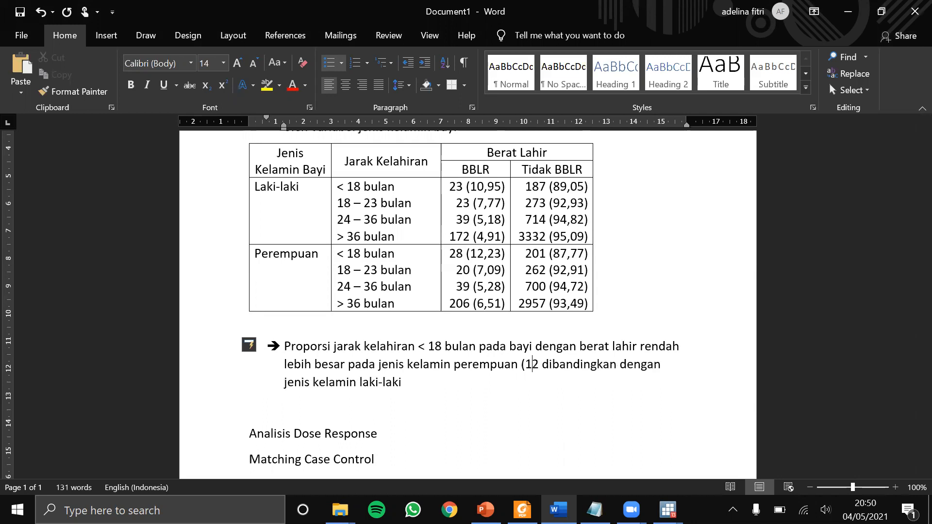
pyautogui.write('%)')
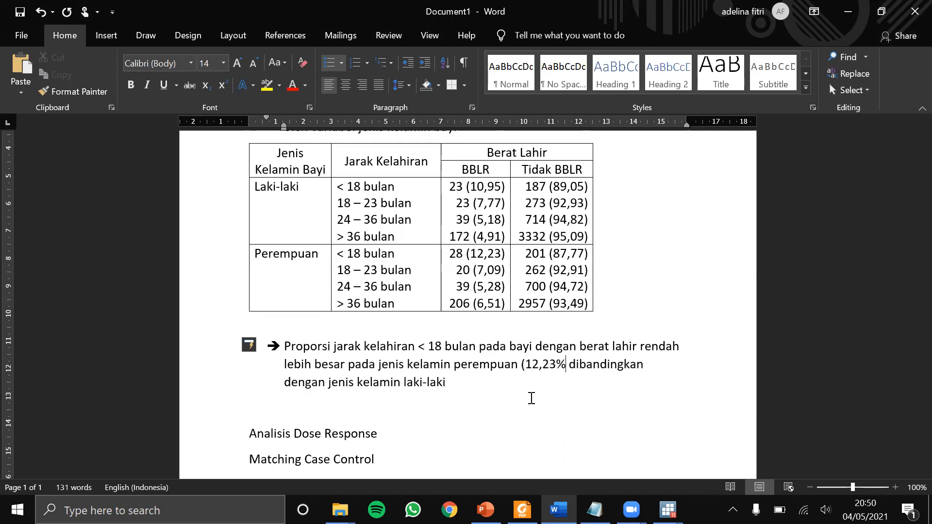
pyautogui.click(446, 382)
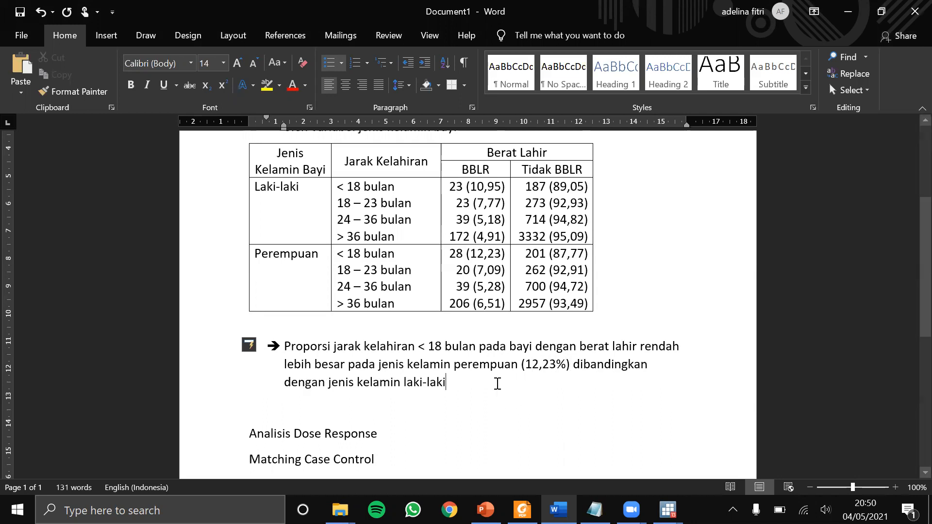
pyautogui.write('(10,')
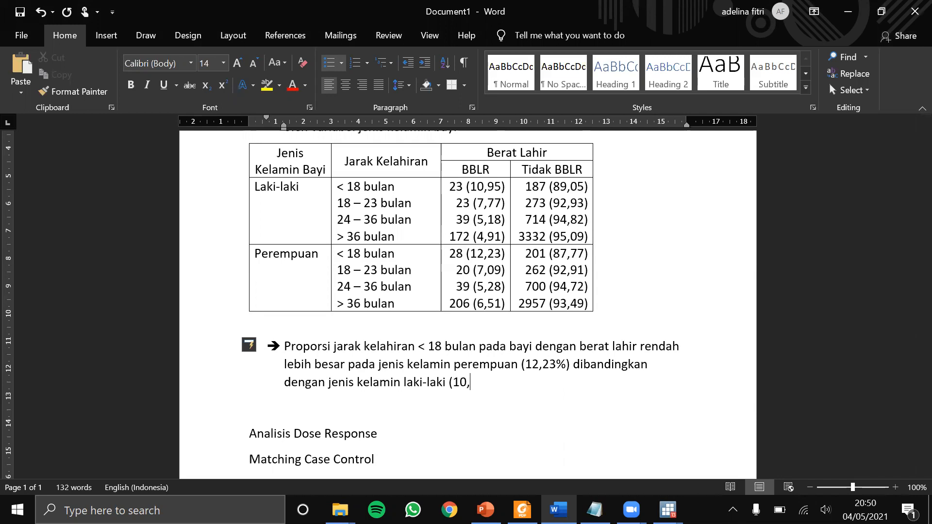
pyautogui.write('95%)')
# - Highlight the BBLR entries for < 18 bulan, 28 (12,23) for Perempuan and 23 (10,95) for Laki-laki, in yellow
pyautogui.moveTo(450, 254); pyautogui.dragTo(505, 253)
pyautogui.click(266, 88)
pyautogui.moveTo(451, 186); pyautogui.dragTo(506, 187)
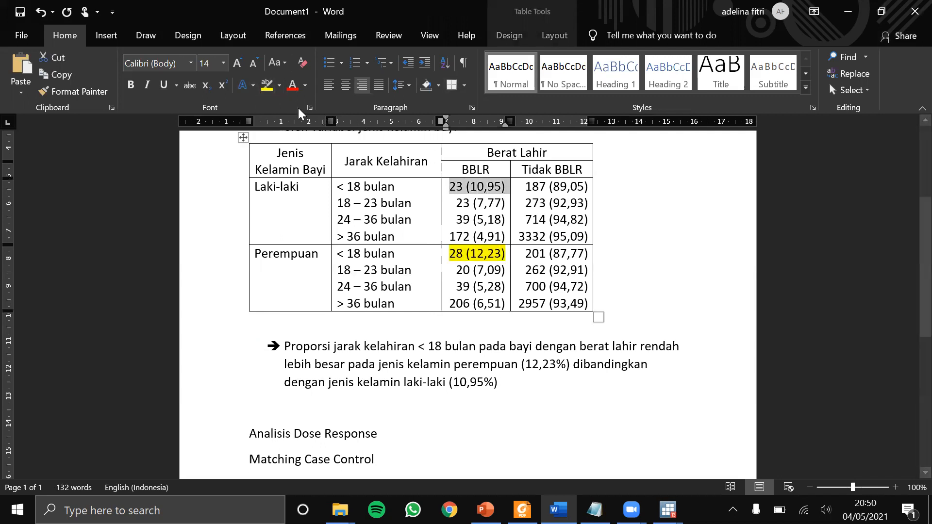
pyautogui.click(266, 86)
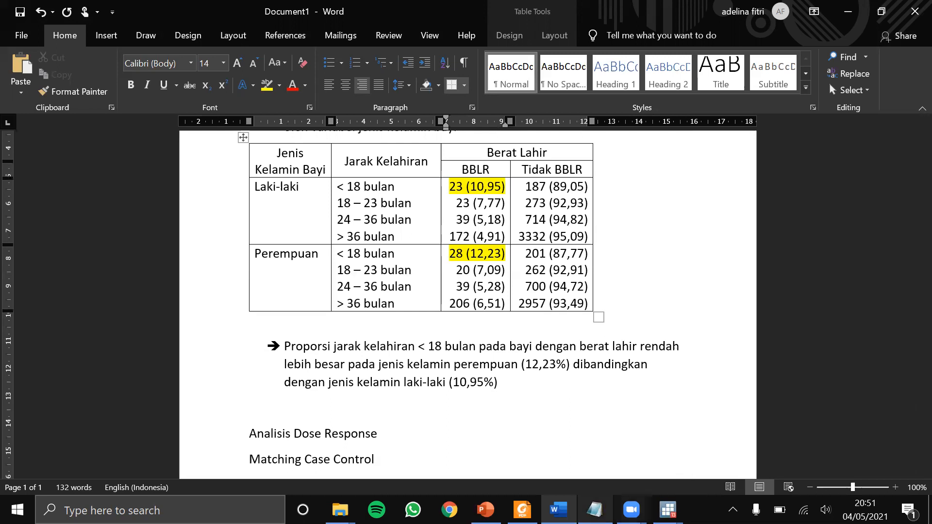
# - Switch to Stata and begin the stratified regression command with "by cat_jenis_kelamin, sort : glm"
pyautogui.click(594, 510)
pyautogui.click(594, 509)
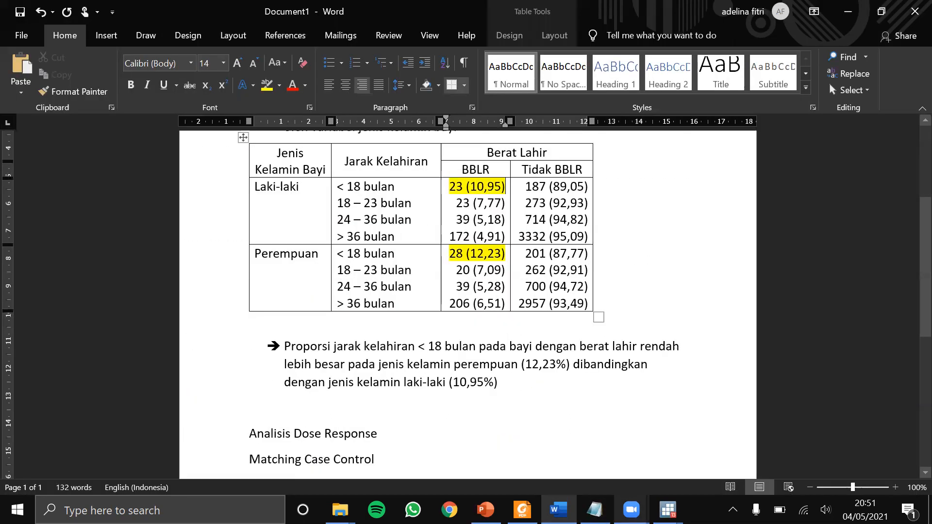
pyautogui.moveTo(674, 494)
pyautogui.click(577, 448)
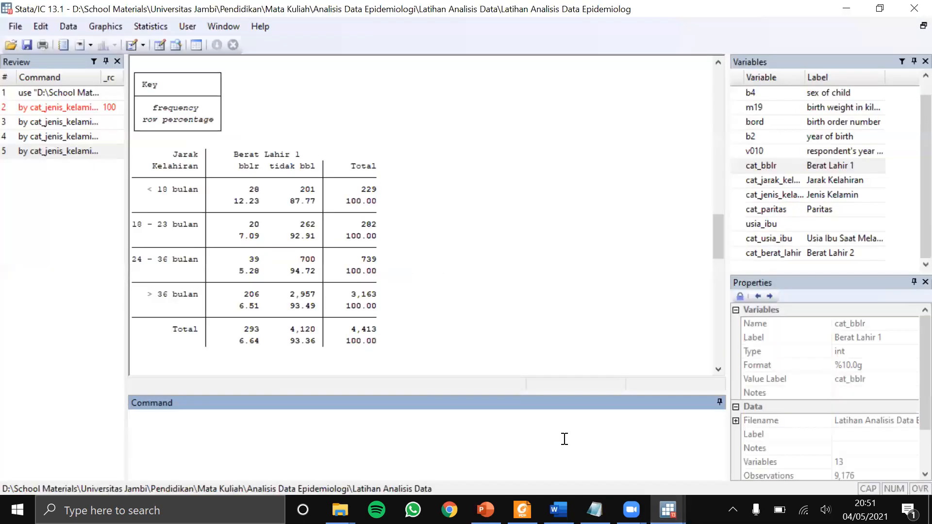
pyautogui.write('by')
pyautogui.click(737, 196)
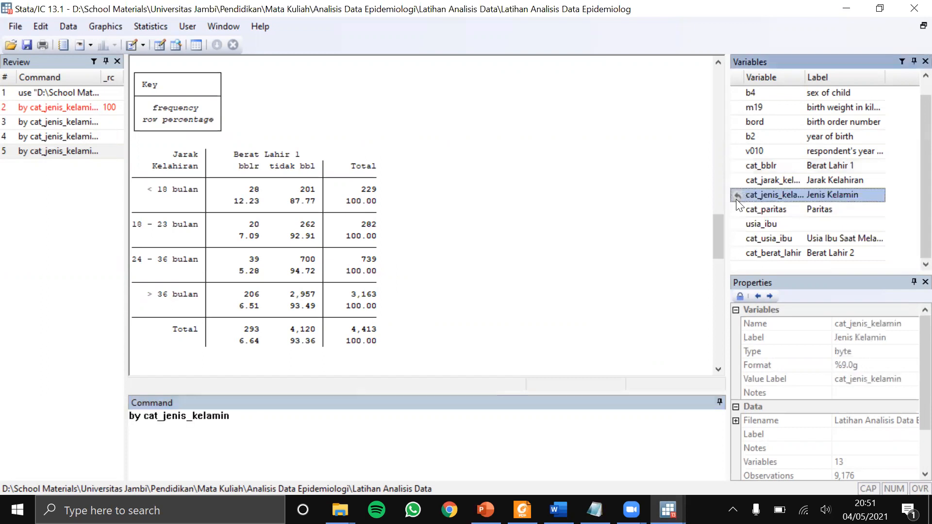
pyautogui.click(410, 426)
pyautogui.write(',')
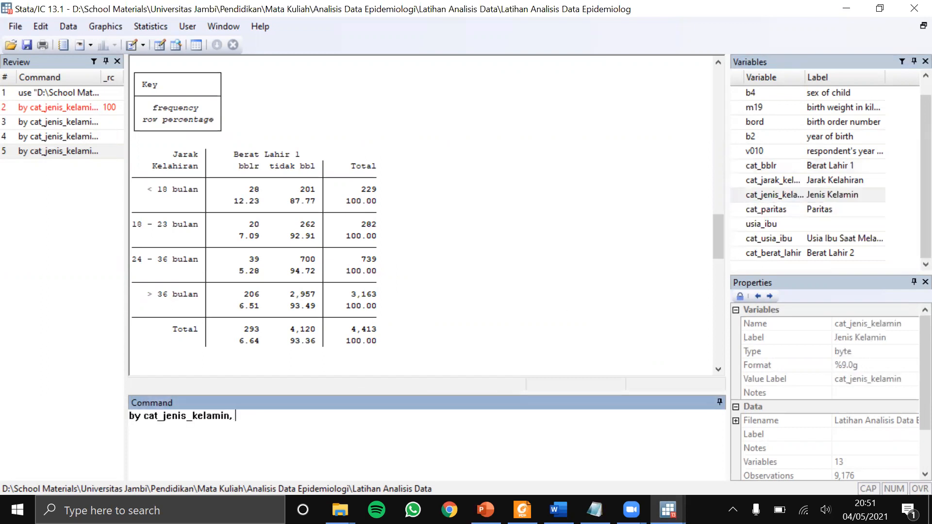
pyautogui.write(' sort : glm')
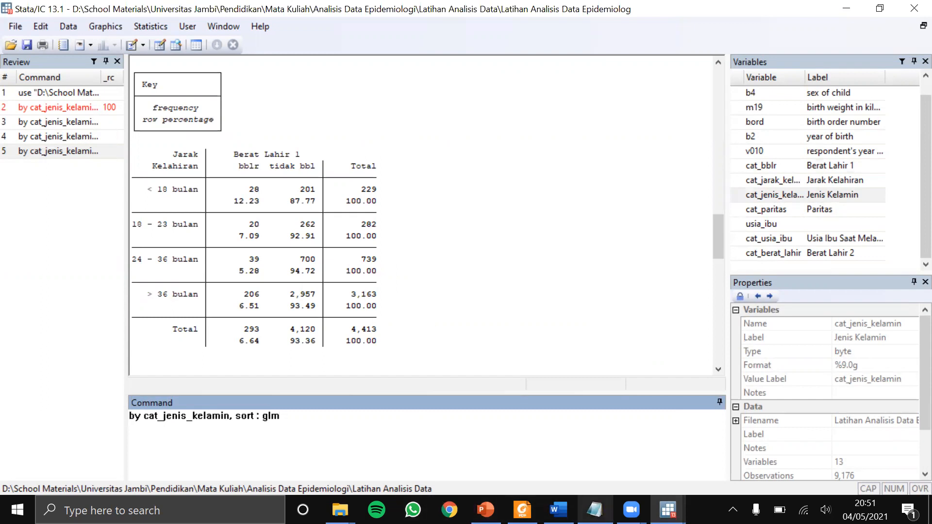
# - Check the sample glm command in Notepad, and add cat_berat_lahir and cat_jarak_kelahiran to the Stata command as outcome and predictor
pyautogui.click(594, 509)
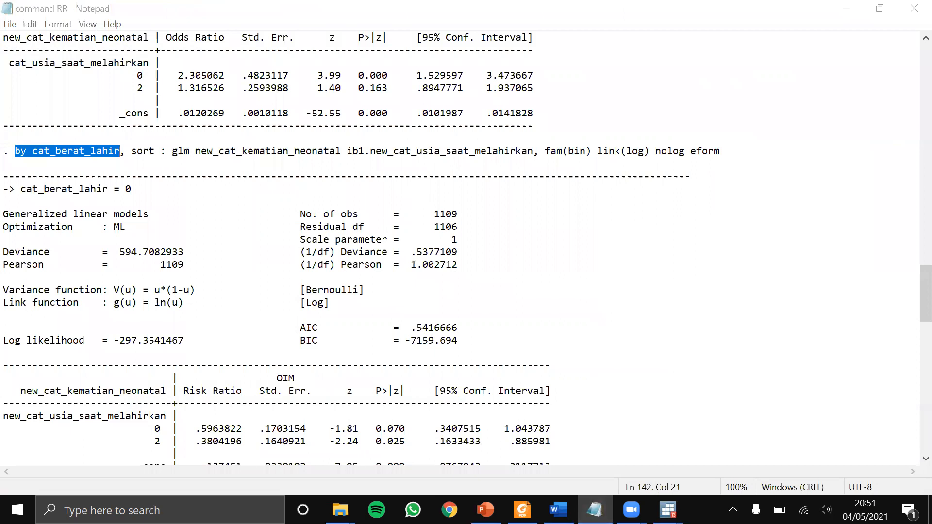
pyautogui.hotkey('alt', 'Tab')
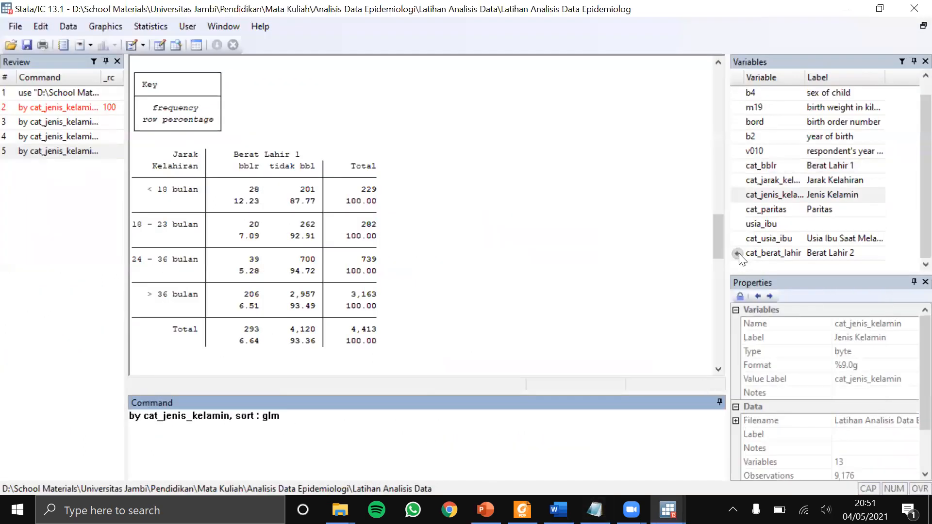
pyautogui.click(737, 253)
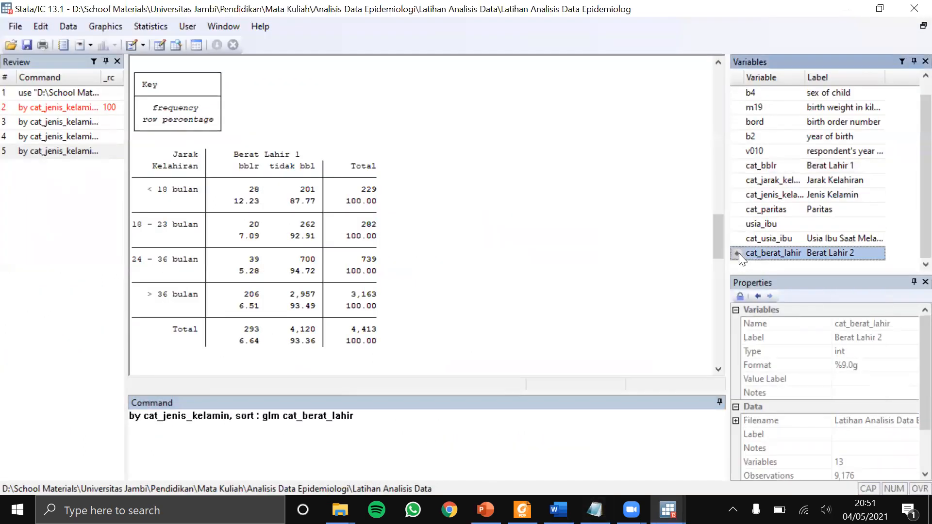
pyautogui.click(492, 417)
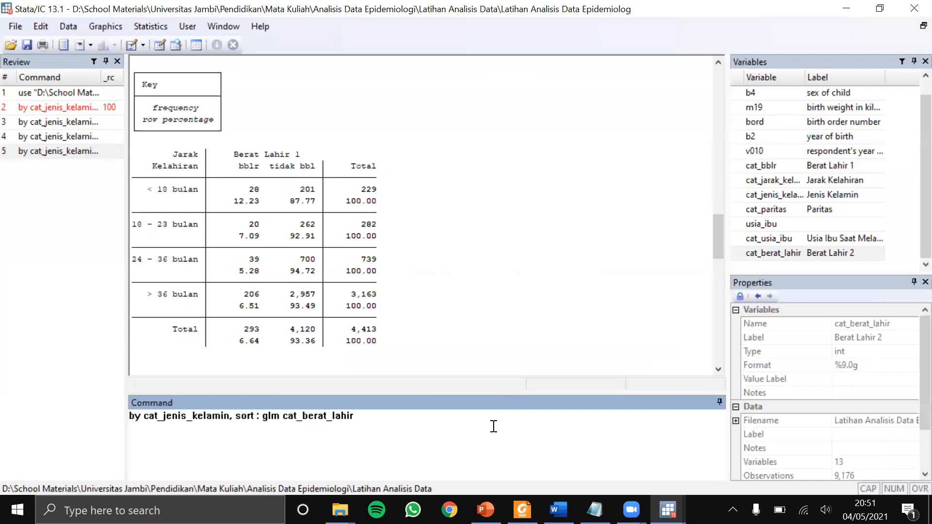
pyautogui.click(739, 179)
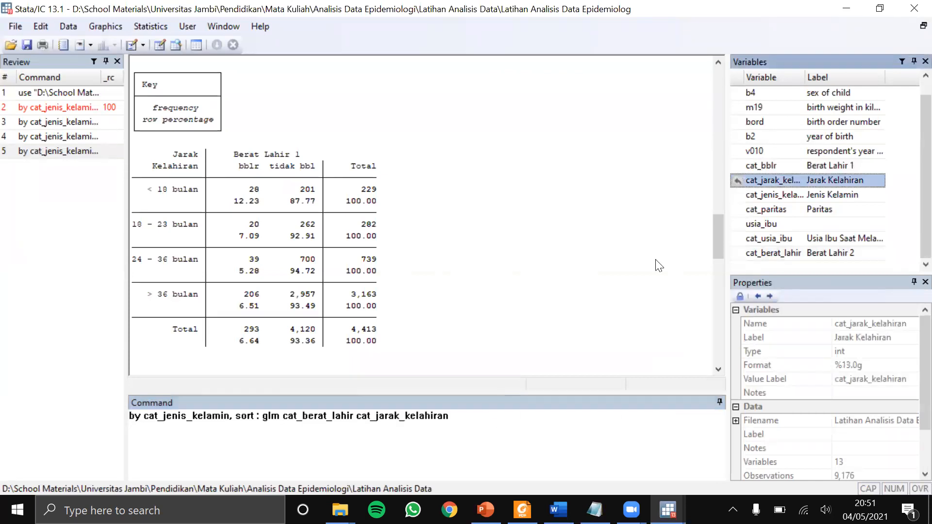
# - Check the 24 – 36 bulan category in the Word table, and insert the base-level prefix "ib2." before cat_jarak_kelahiran in Stata
pyautogui.hotkey('alt', 'Tab')
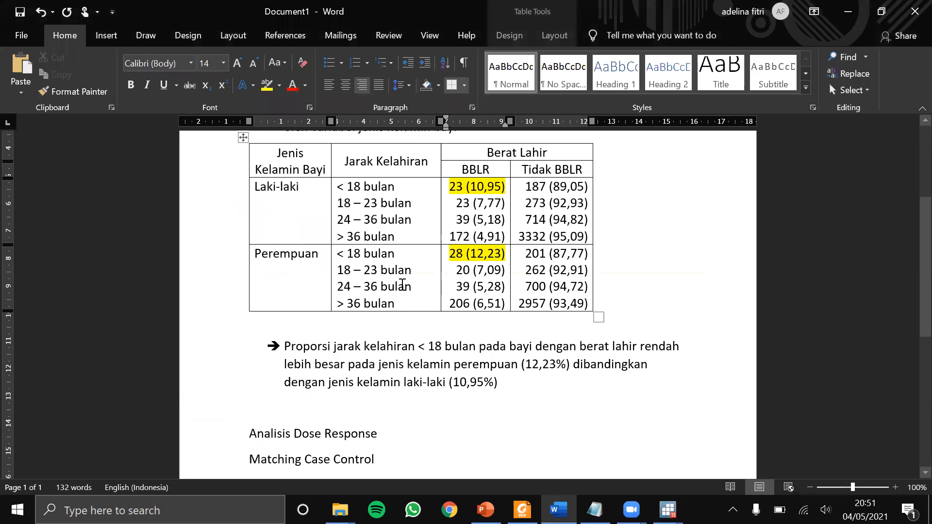
pyautogui.moveTo(423, 286); pyautogui.dragTo(329, 286)
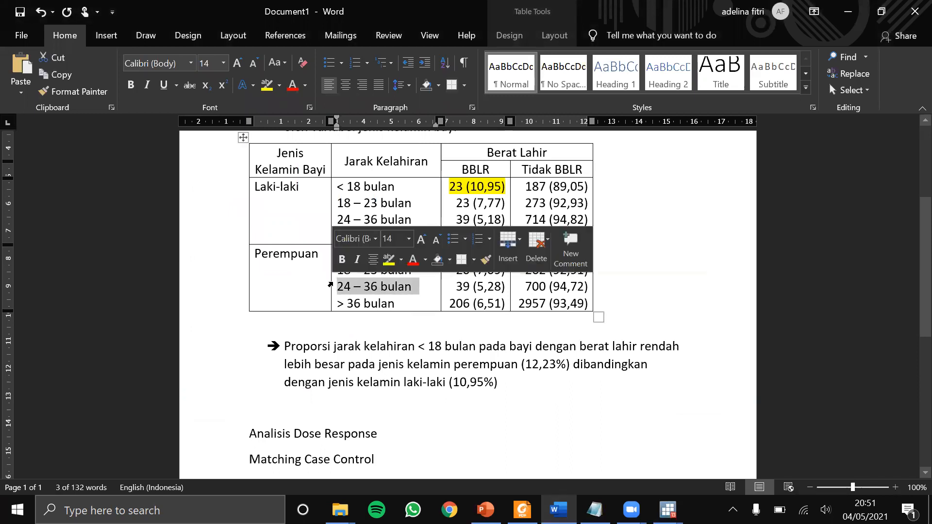
pyautogui.hotkey('alt', 'Tab')
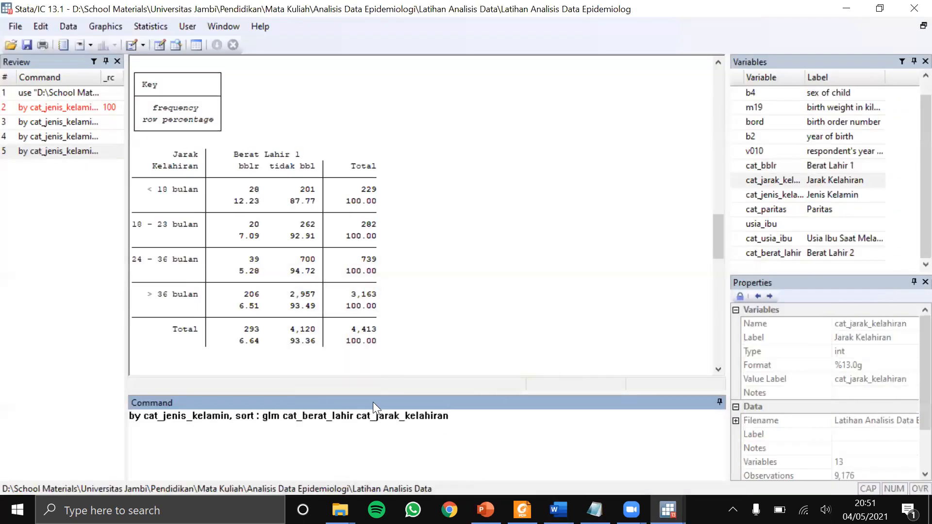
pyautogui.click(357, 416)
pyautogui.write('ib2.')
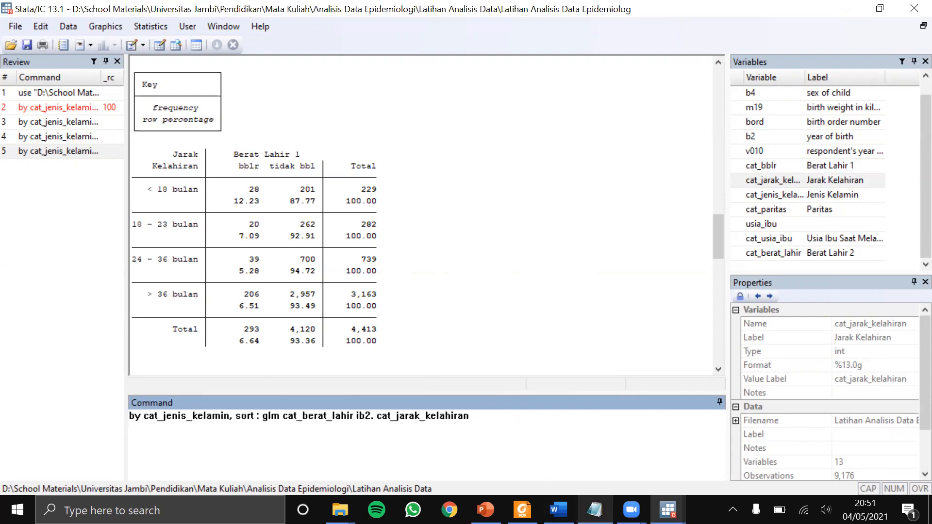
# - Copy the options "fam(bin) link(log) nolog eform" from the sample glm command in the command RR Notepad file
pyautogui.click(594, 510)
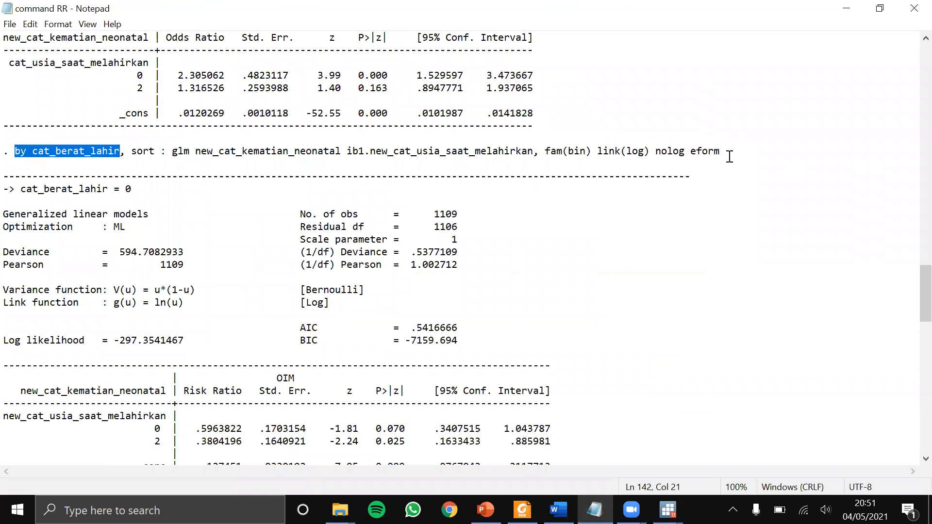
pyautogui.scroll(-1, 728, 155)
pyautogui.moveTo(725, 116); pyautogui.dragTo(545, 114)
pyautogui.hotkey('ctrl', 'c')
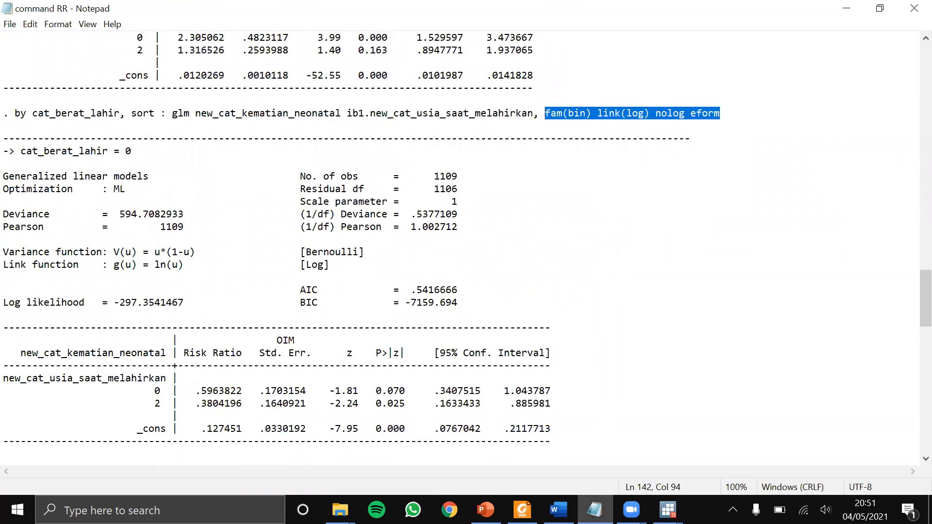
# - Append a comma and the copied options "fam(bin) link(log) nolog eform" to the glm command in Stata and run it
pyautogui.click(668, 509)
pyautogui.click(640, 473)
pyautogui.write(',')
pyautogui.hotkey('ctrl', 'v')
pyautogui.press('Return')
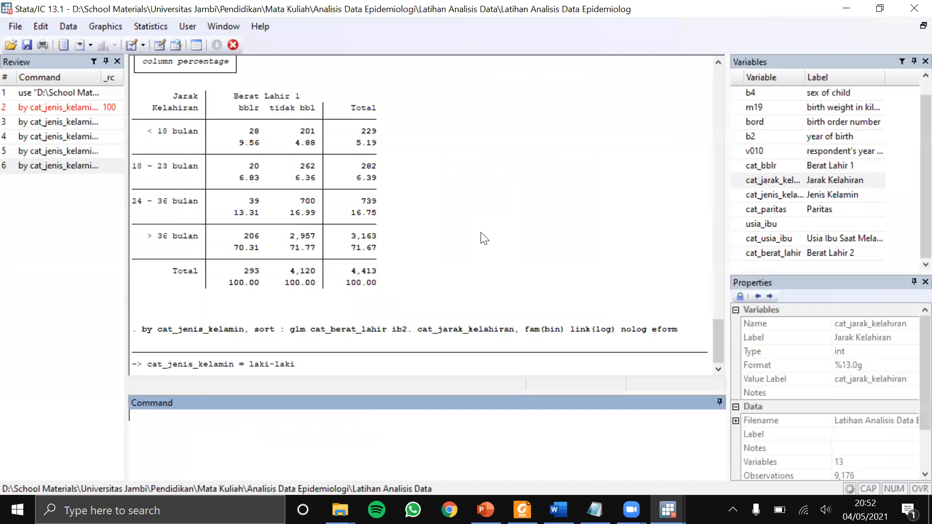
# - Examine the glm output for laki-laki, including the risk ratios, p-values and 95% confidence intervals of each birth interval category
pyautogui.scroll(2, 498, 237)
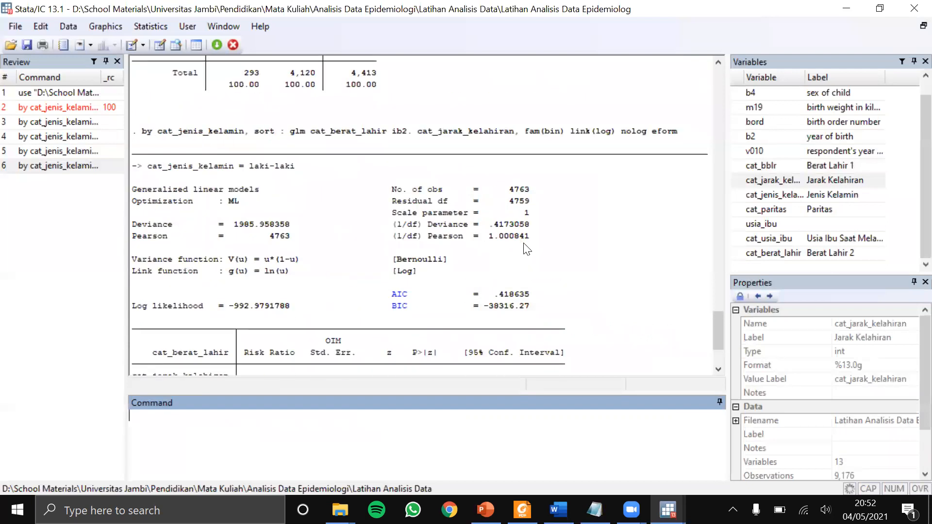
pyautogui.scroll(-2, 534, 254)
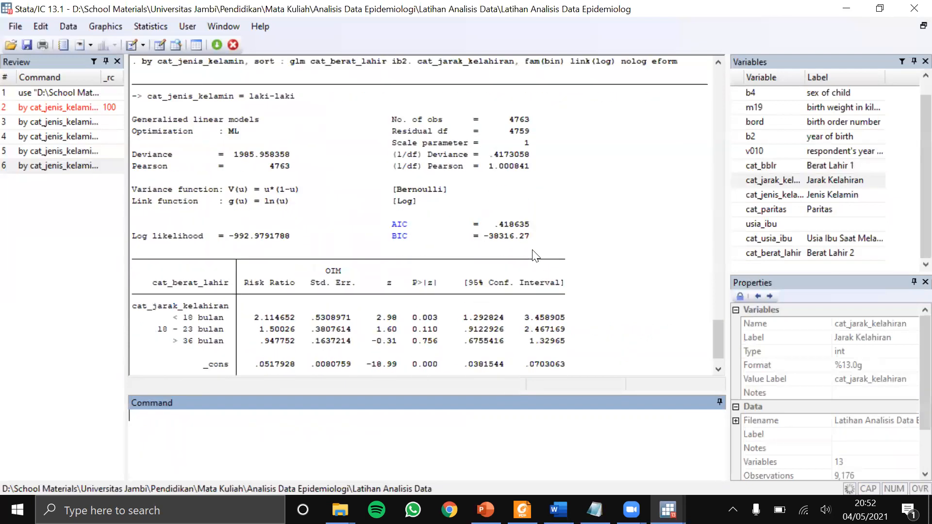
pyautogui.scroll(1, 562, 262)
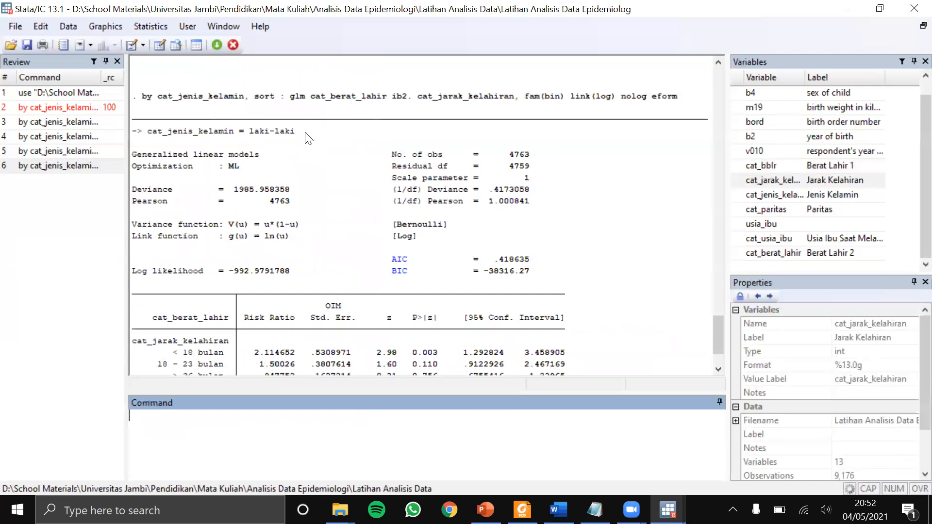
pyautogui.scroll(-1, 327, 228)
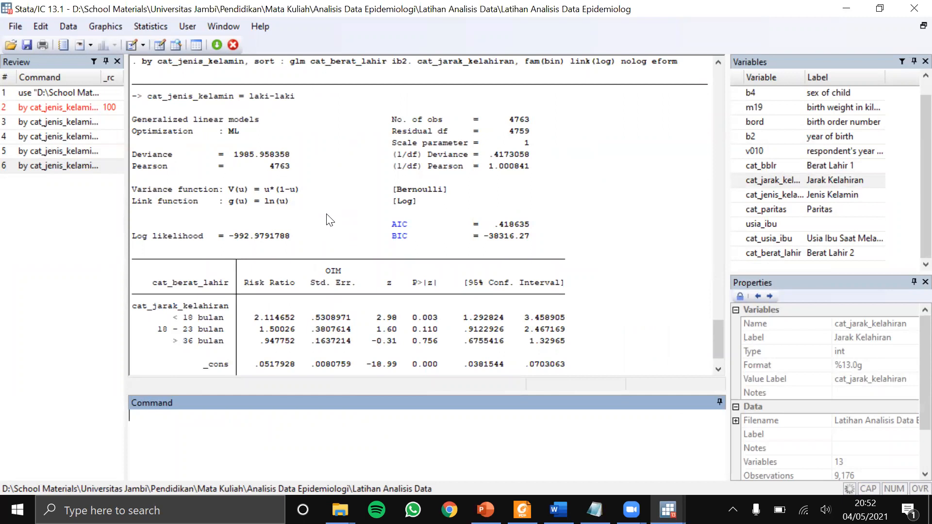
pyautogui.scroll(-1, 326, 215)
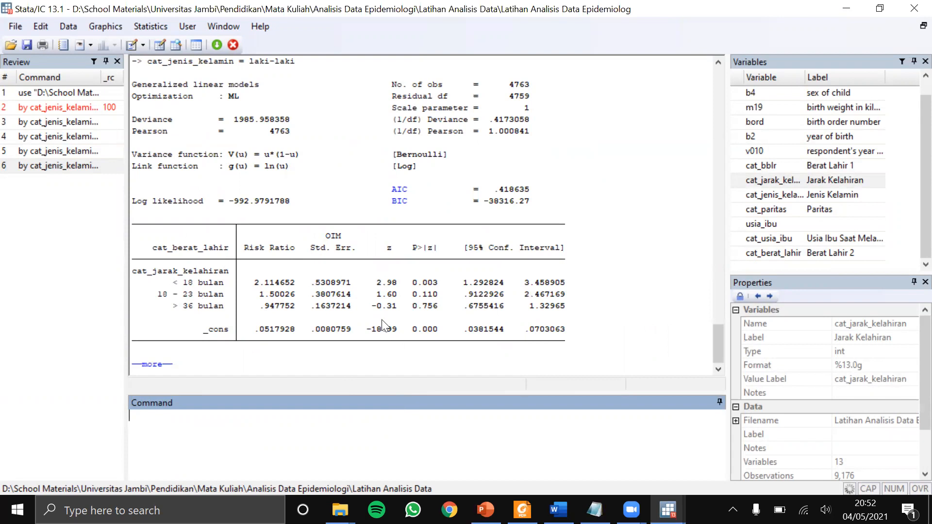
pyautogui.scroll(1, 386, 321)
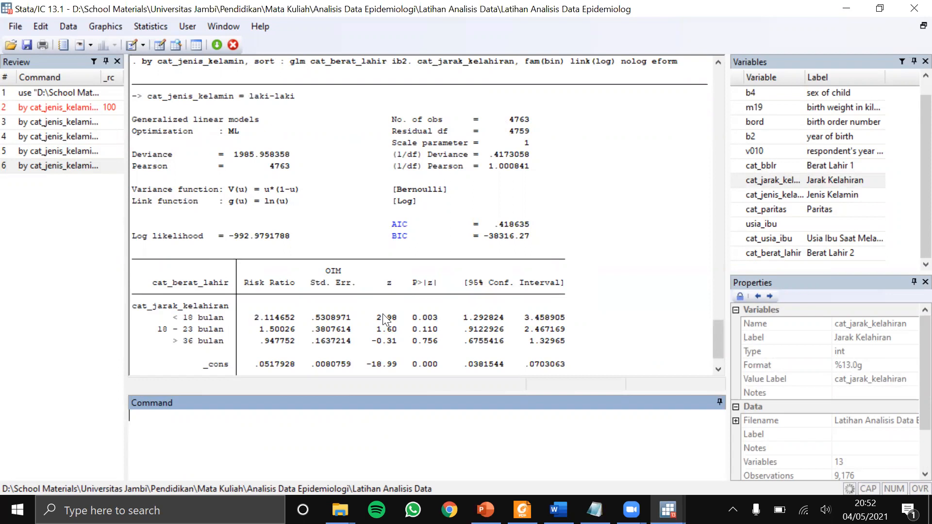
pyautogui.scroll(-1, 386, 321)
pyautogui.scroll(2, 386, 321)
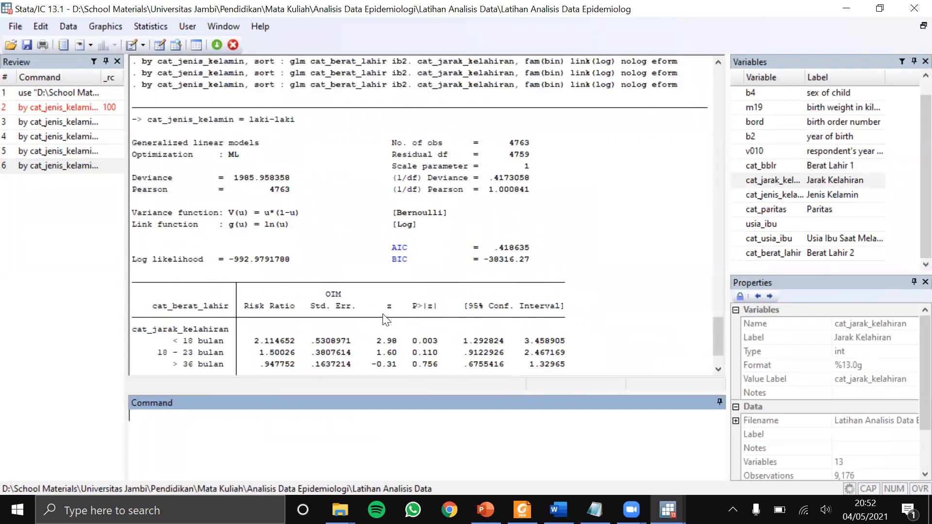
pyautogui.scroll(-1, 386, 322)
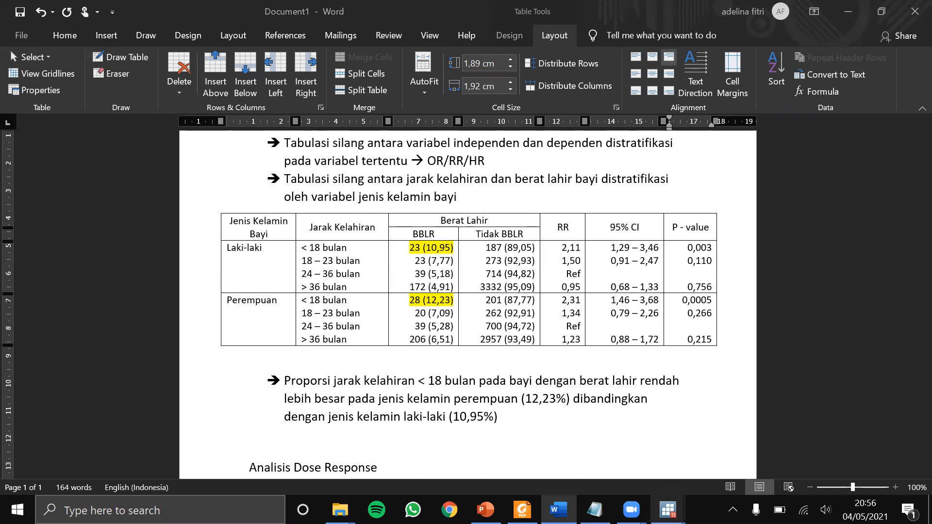
# - Switch to Stata and examine the glm risk ratios, p-values and 95% confidence intervals for both the laki-laki and perempuan strata
pyautogui.click(600, 464)
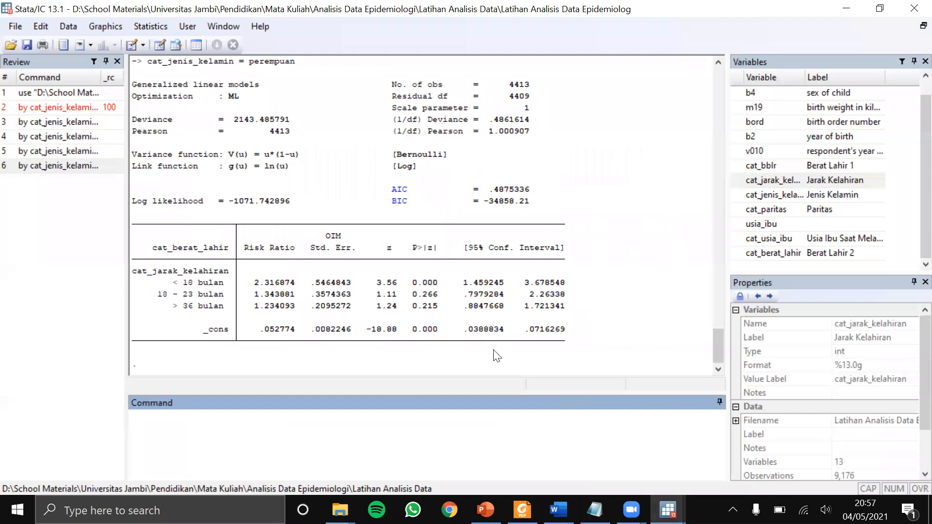
pyautogui.scroll(2, 494, 355)
pyautogui.scroll(5, 493, 355)
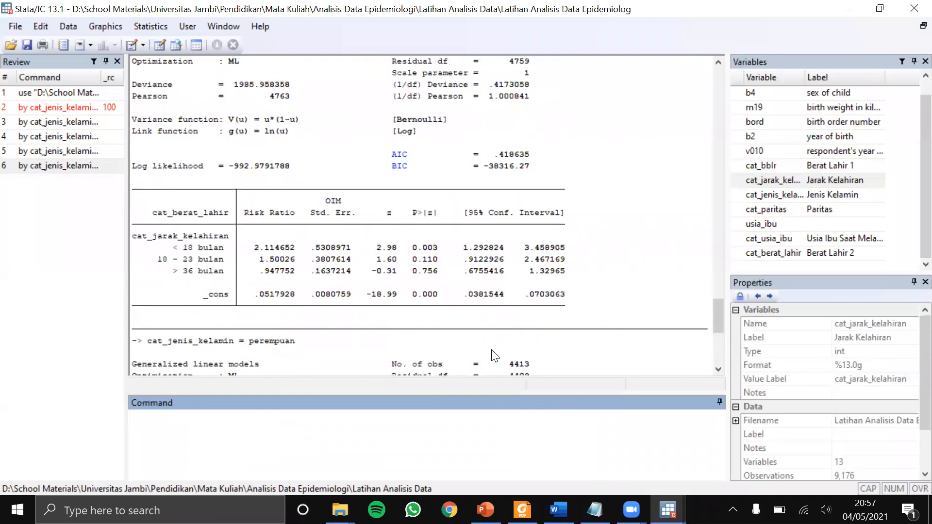
pyautogui.scroll(2, 544, 317)
pyautogui.scroll(1, 545, 318)
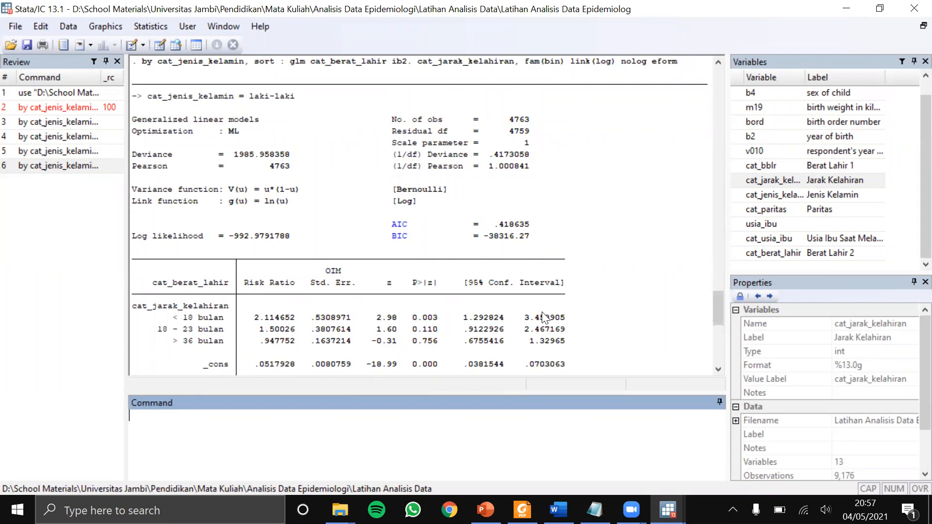
pyautogui.scroll(2, 544, 318)
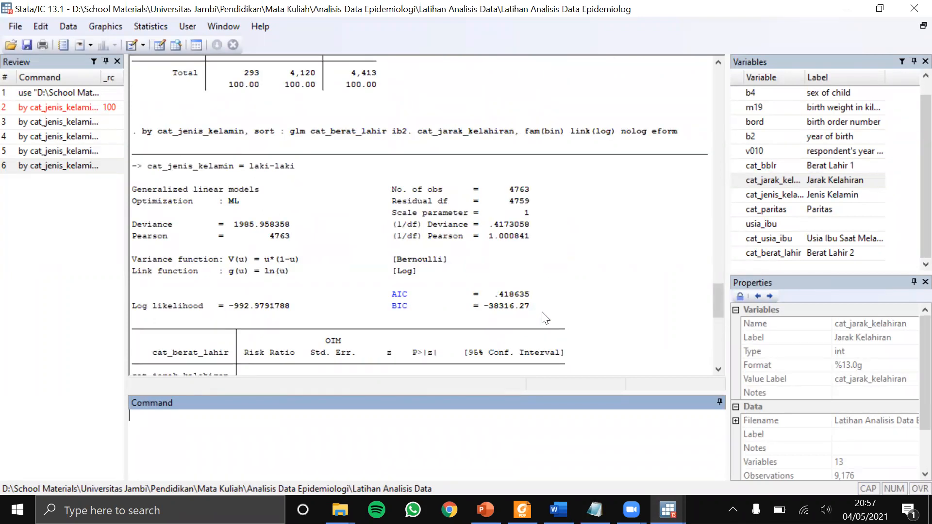
pyautogui.scroll(-2, 545, 318)
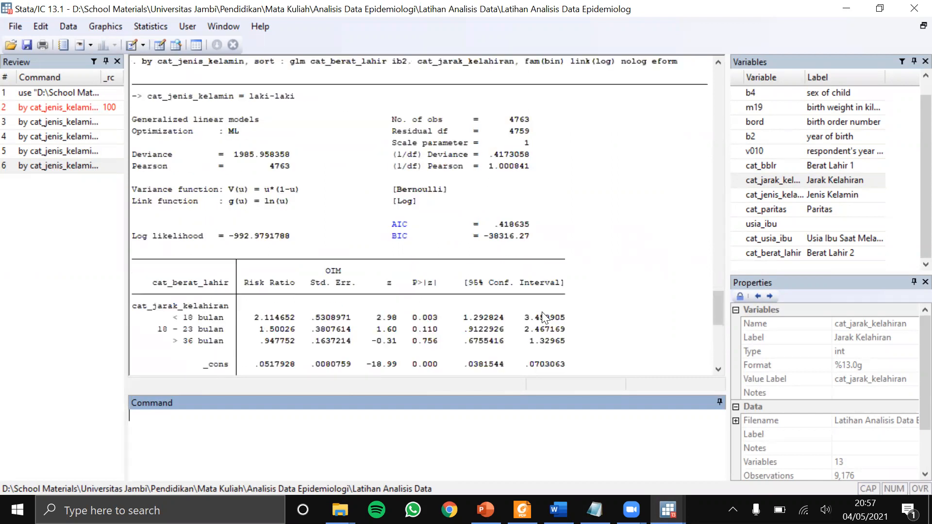
pyautogui.scroll(-2, 544, 318)
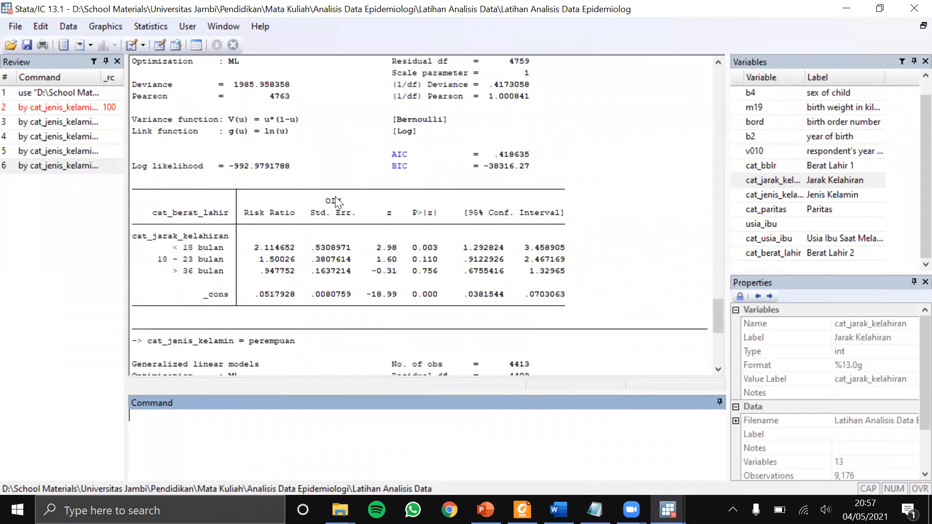
pyautogui.scroll(2, 212, 157)
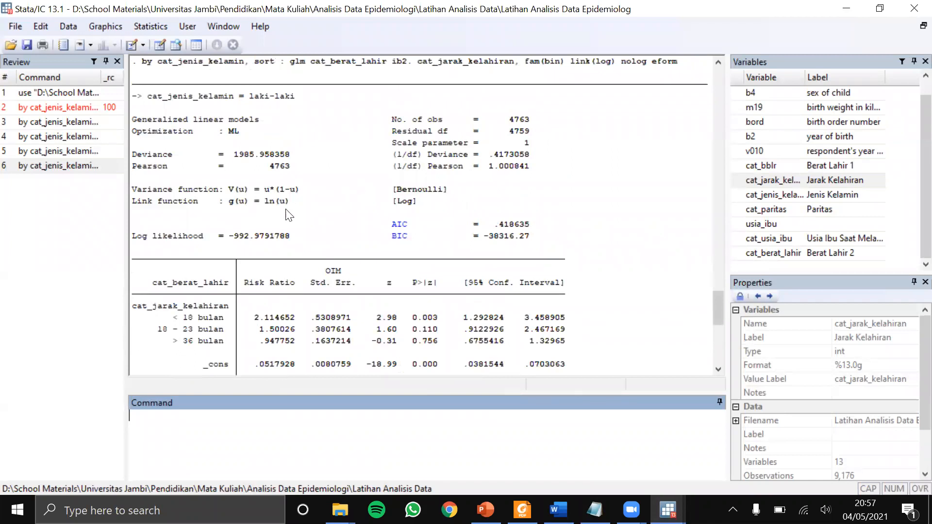
pyautogui.scroll(-6, 288, 216)
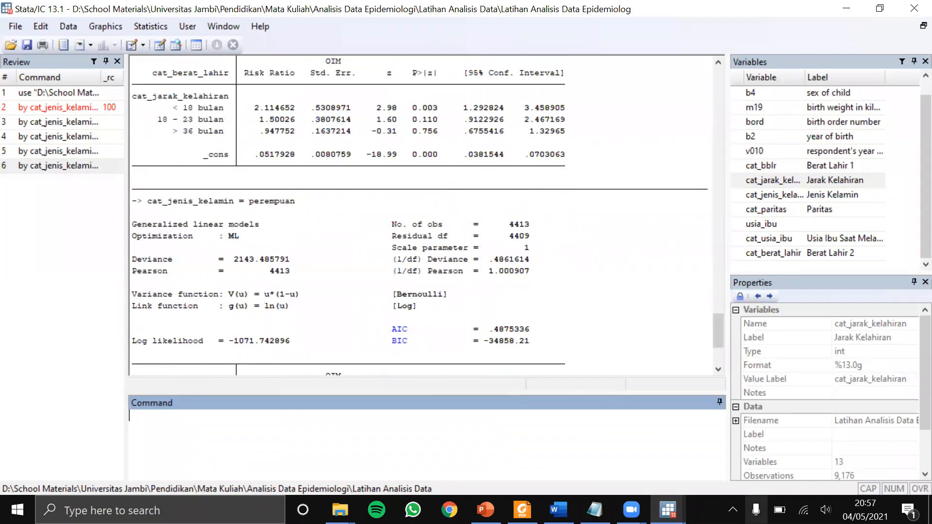
# - In the Word table, slightly narrow the 95% CI column and highlight the < 18 bulan RR values of both sexes in yellow
pyautogui.click(558, 509)
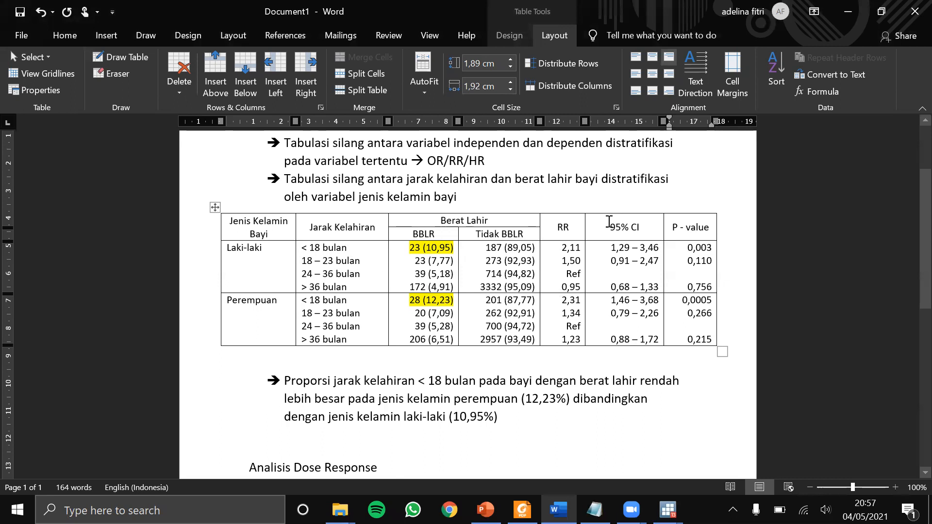
pyautogui.moveTo(663, 122); pyautogui.dragTo(657, 122)
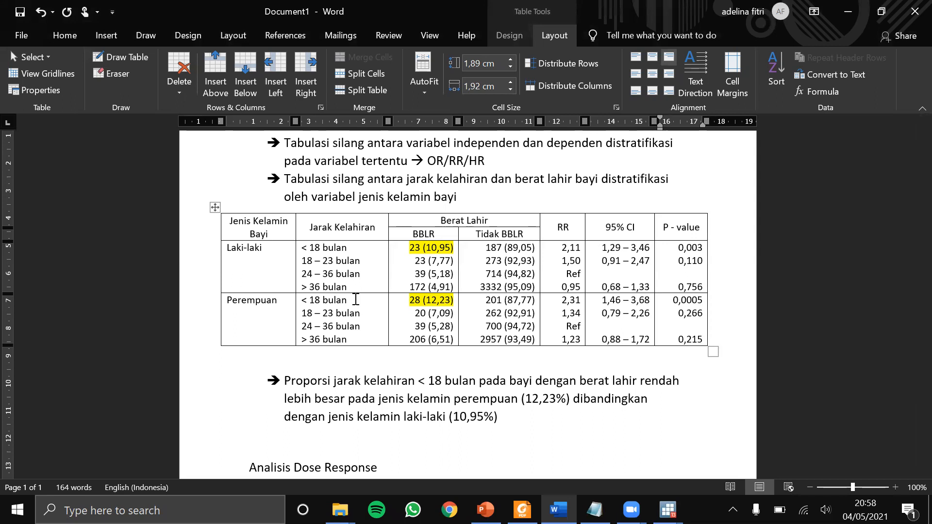
pyautogui.moveTo(561, 300)
pyautogui.mouseDown()
pyautogui.moveTo(577, 307)
pyautogui.moveTo(562, 302)
pyautogui.mouseUp()
pyautogui.click(576, 302)
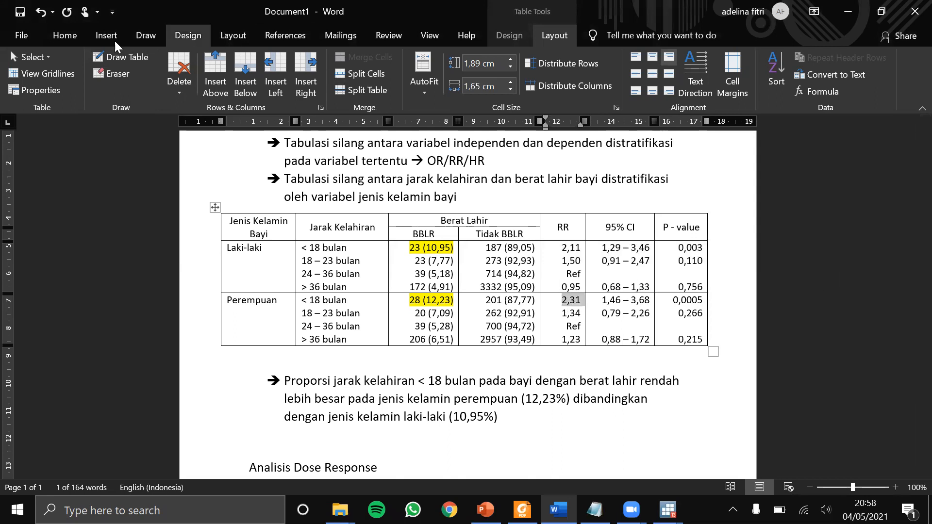
pyautogui.click(80, 34)
pyautogui.click(267, 85)
pyautogui.click(567, 254)
pyautogui.doubleClick(565, 248)
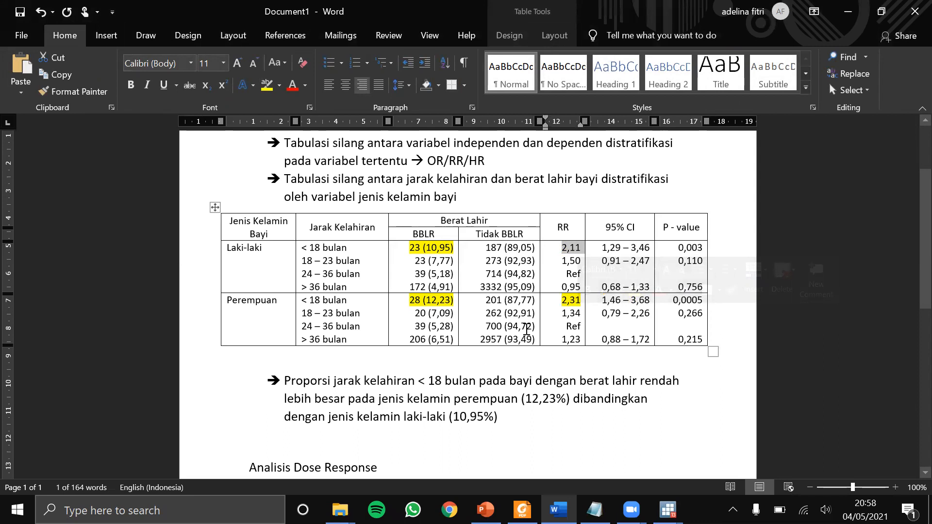
pyautogui.click(264, 88)
pyautogui.press('Right')
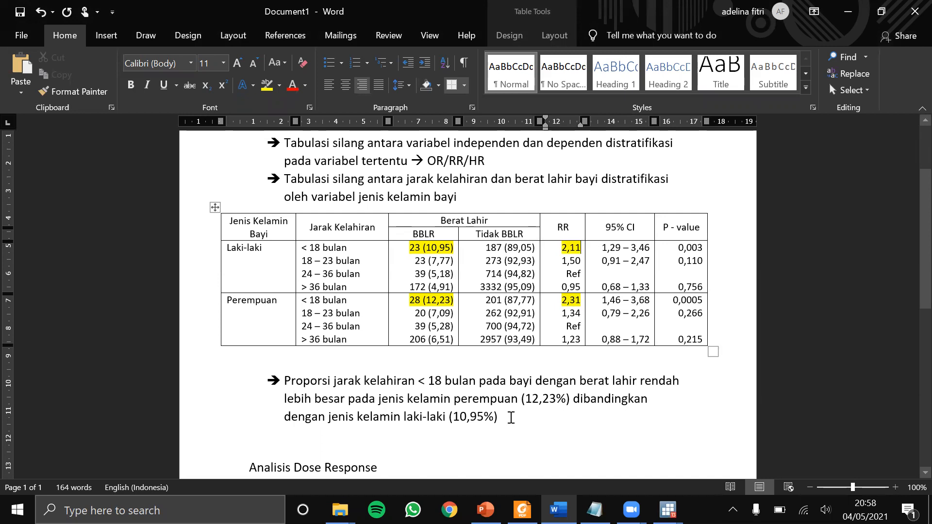
# - Add a bullet below the proportion statement reading "Risiko BBLR pada jarak kelahiran < 18 bulan"
pyautogui.click(525, 417)
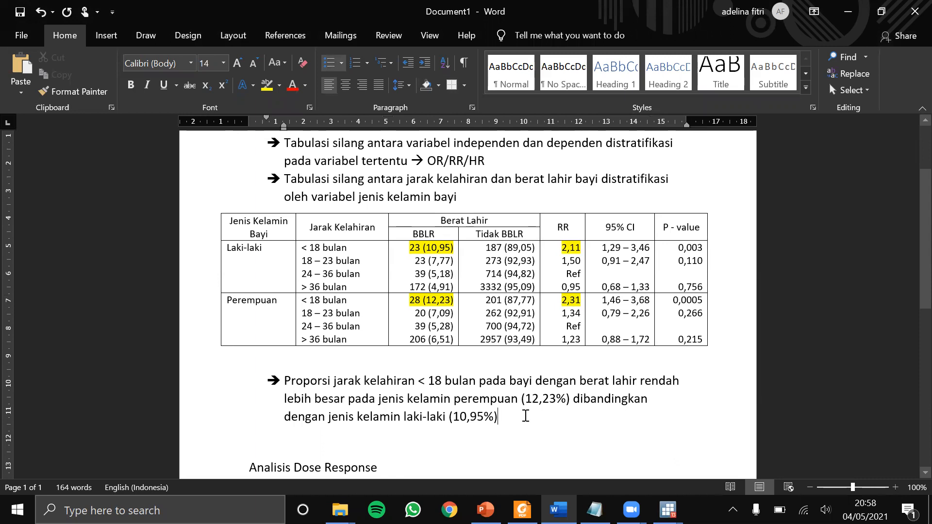
pyautogui.press('Return')
pyautogui.write('Risiko ')
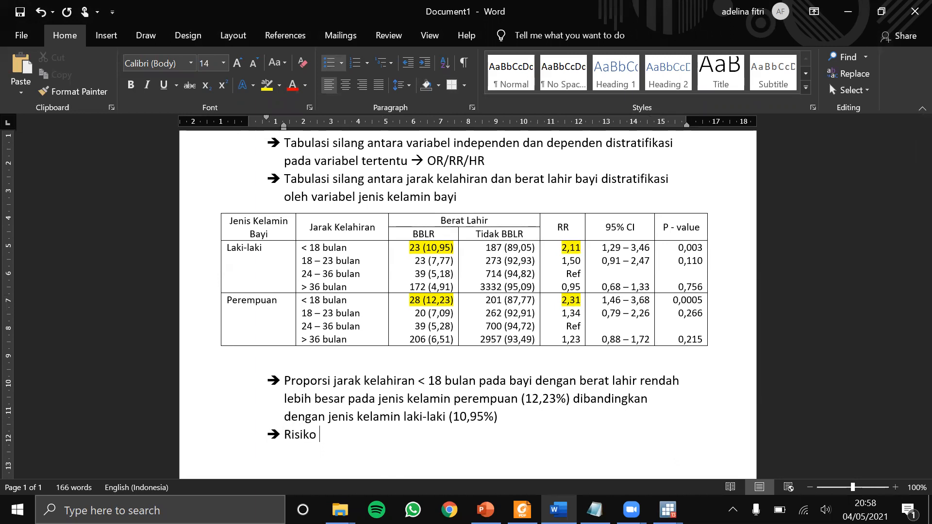
pyautogui.write('jarak kelahiran < 18 b')
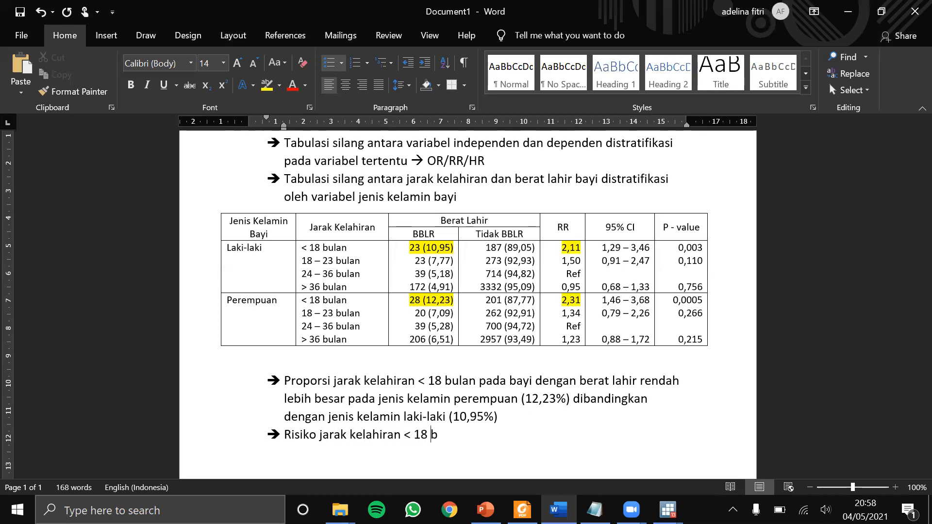
pyautogui.write('ulan lebi')
pyautogui.press('BackSpace')
pyautogui.press('BackSpace')
pyautogui.press('BackSpace')
pyautogui.press('BackSpace')
pyautogui.click(319, 437)
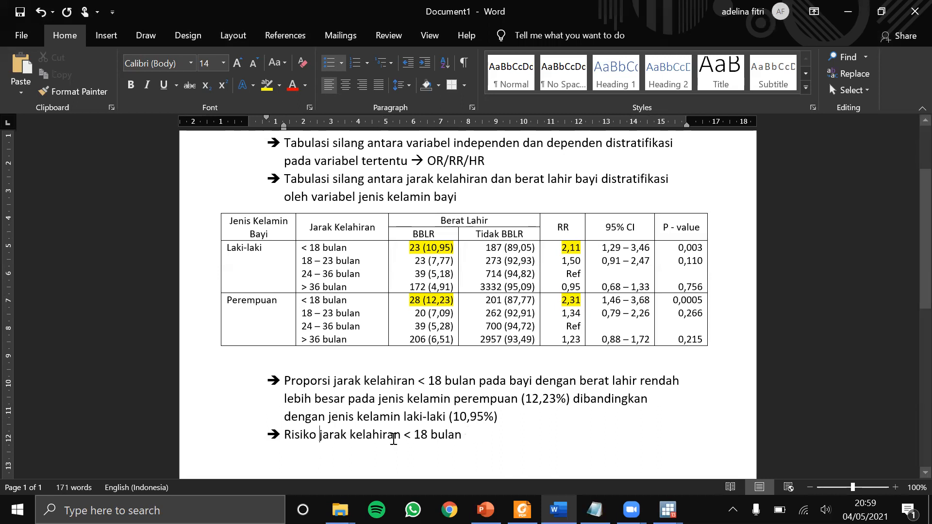
pyautogui.write('BBLR pad')
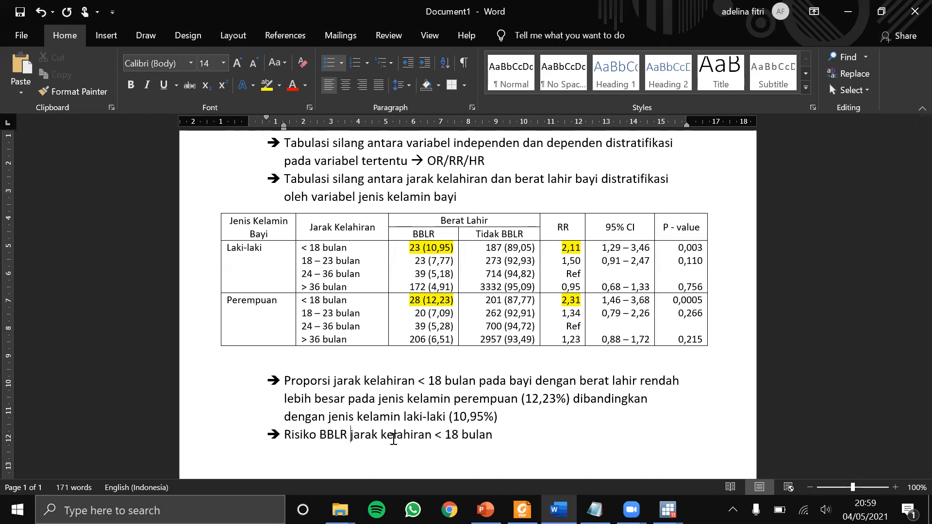
pyautogui.write('a jarak ke')
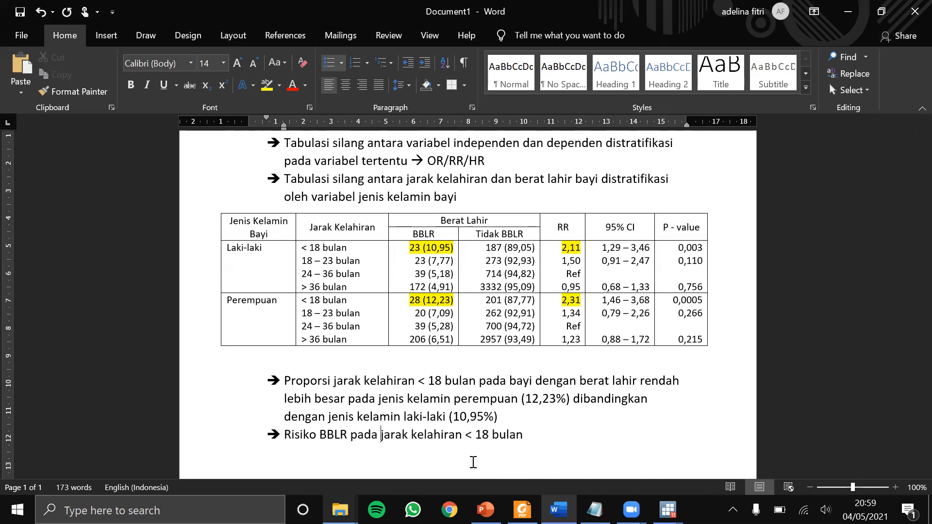
# - Continue the Risiko BBLR bullet with "lebih besar pada jenis kelamin perempuan dibandingkan dengan jenis kelamin laki-laki"
pyautogui.write('lahiran < 18 bulan lebih besar')
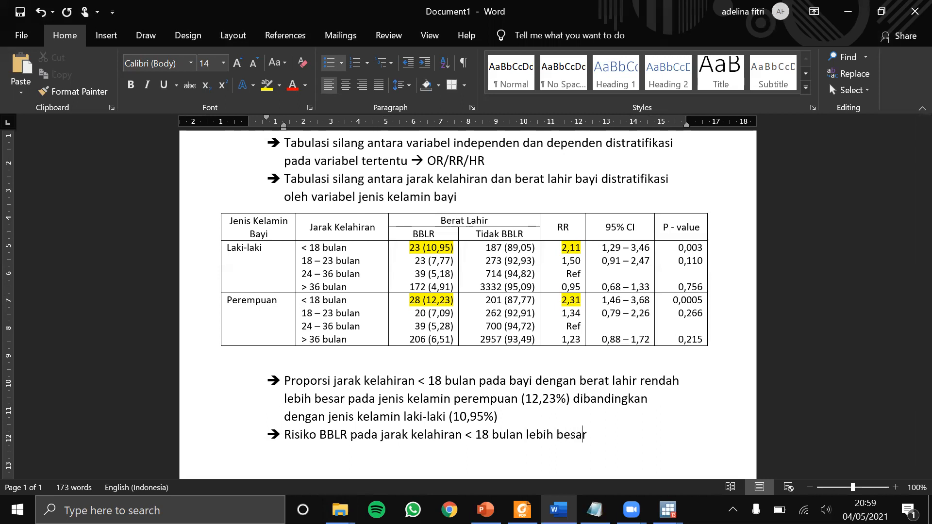
pyautogui.write(' pada jenis kelamin pe')
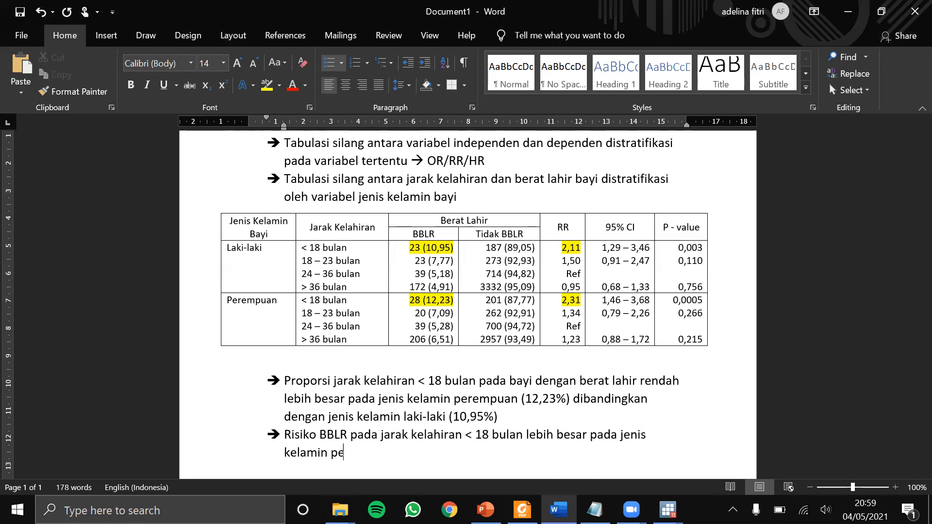
pyautogui.write('rempuan dibandi')
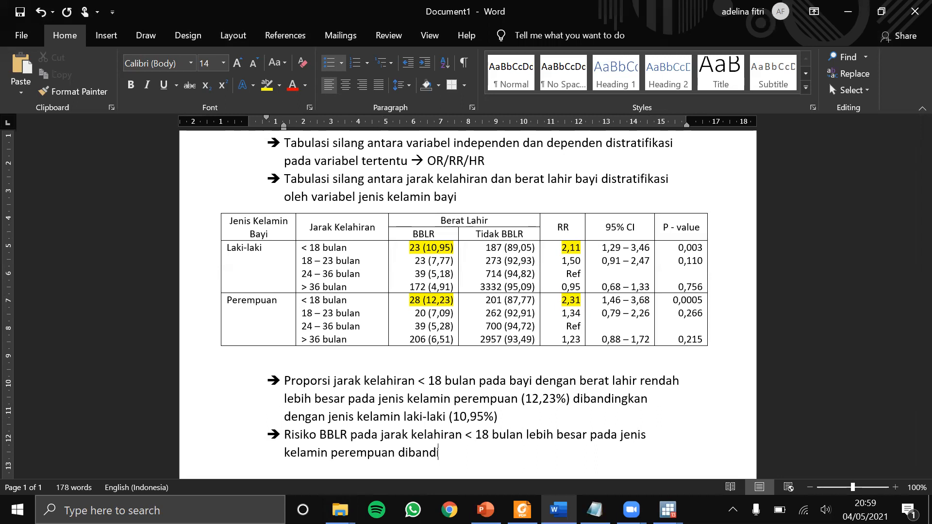
pyautogui.write('ngkan dengan jenai')
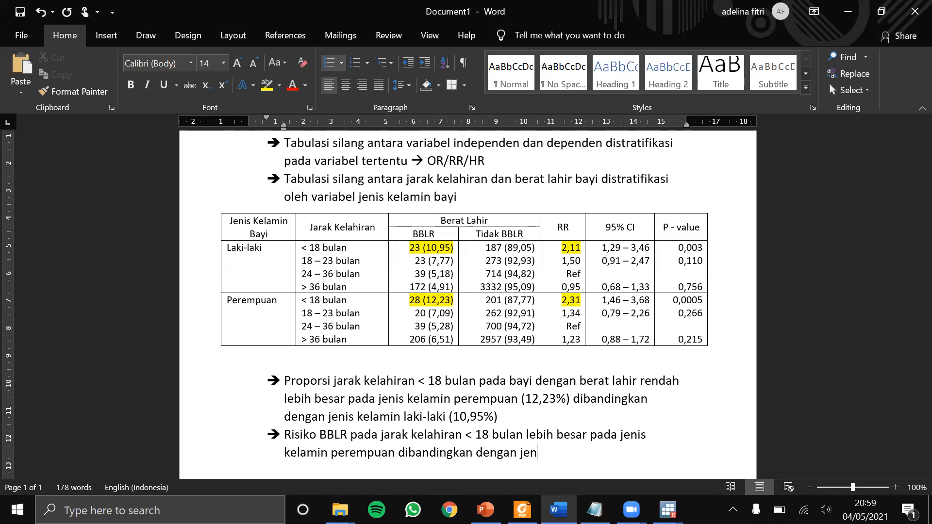
pyautogui.press('BackSpace')
pyautogui.press('BackSpace')
pyautogui.write('is kelamin laki-laki')
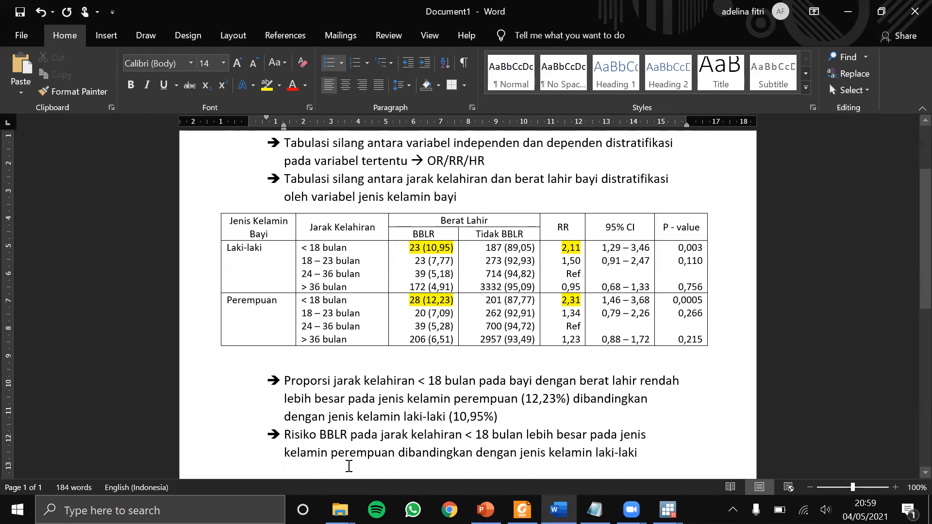
# - Insert "(RR 2,31 95% CI 1,46 – 3,68)" after "perempuan" in the Risiko BBLR bullet
pyautogui.click(398, 450)
pyautogui.write('(')
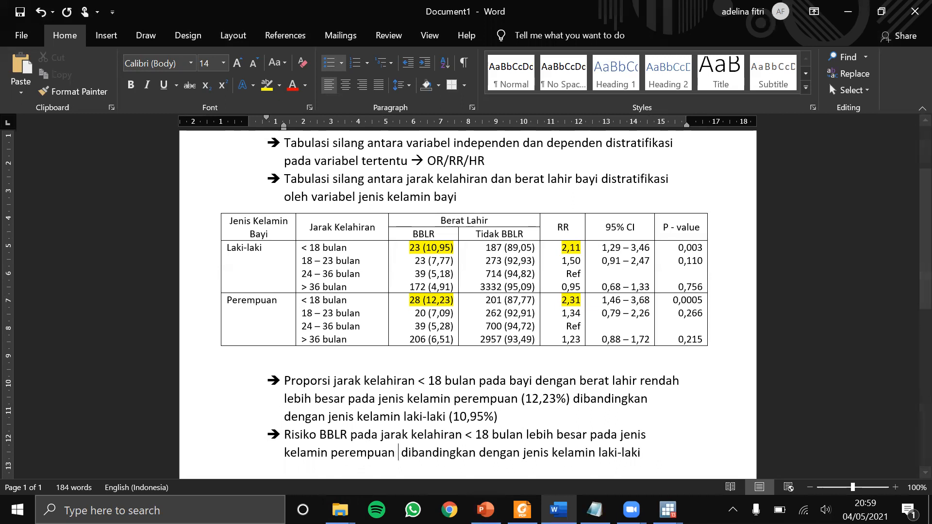
pyautogui.write('RR 2,31')
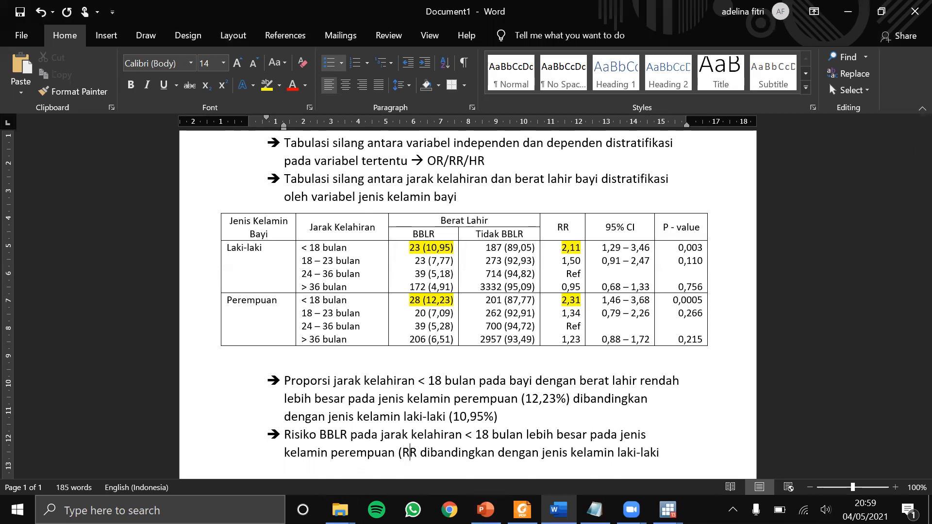
pyautogui.write(' 95% CI 1,46 - ')
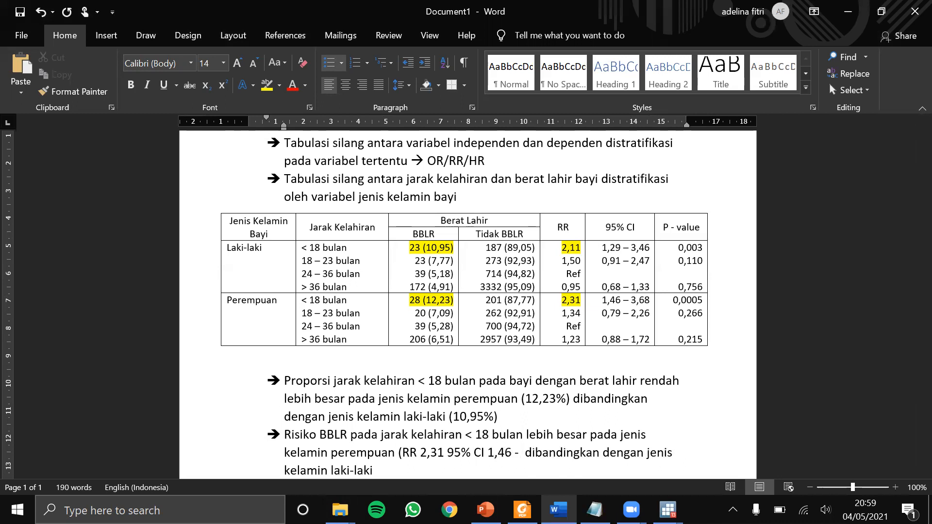
pyautogui.write('3,68)')
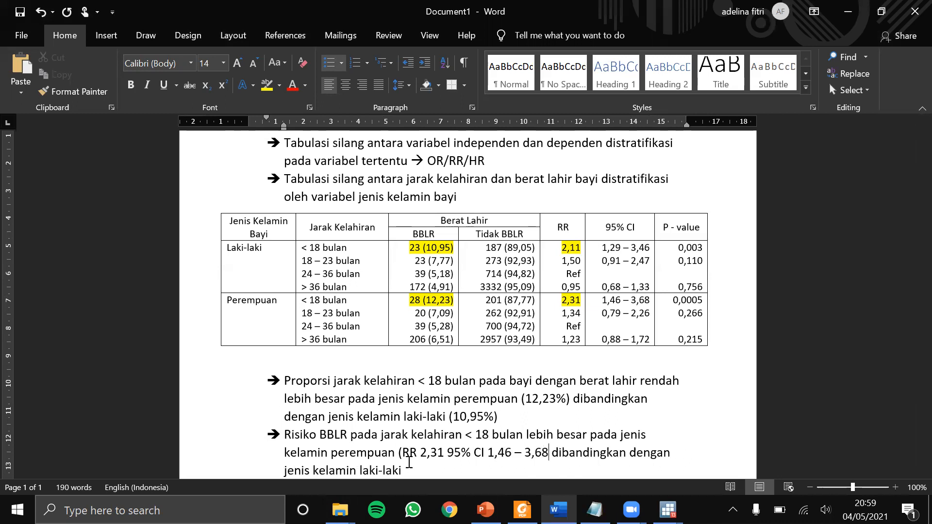
# - Finish the Risiko BBLR bullet by adding "(RR 2,11 95% CI 1,29 – 3,46)." after "laki-laki"
pyautogui.click(409, 462)
pyautogui.scroll(-2, 426, 441)
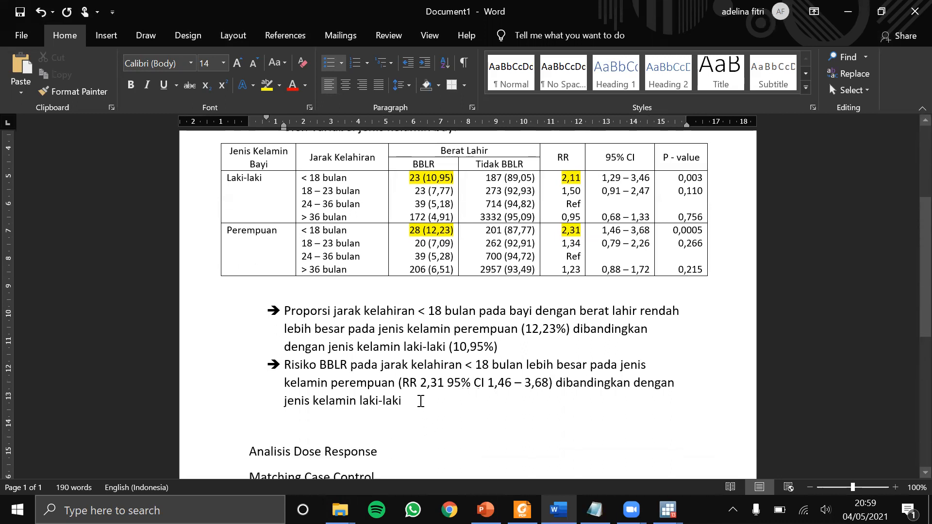
pyautogui.write('(')
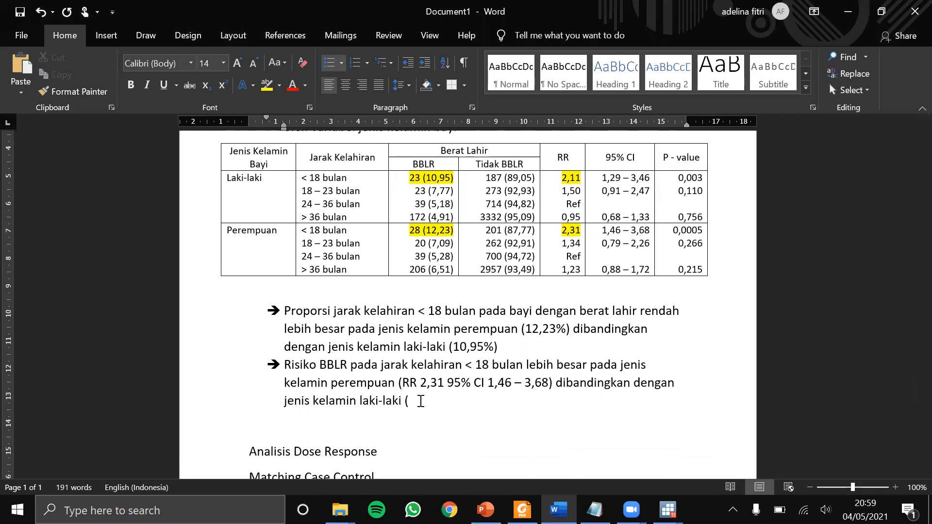
pyautogui.write('RR 2,11 95% CI')
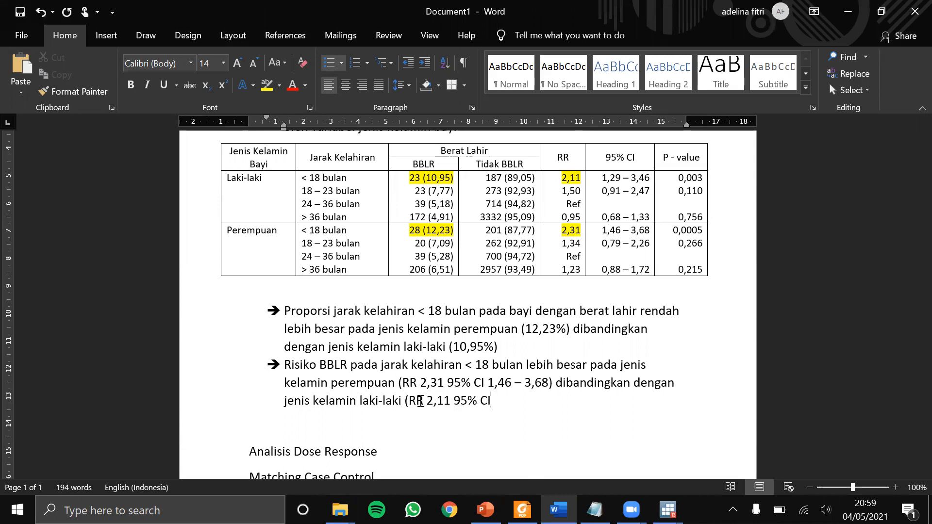
pyautogui.write(' 1,29 - ')
pyautogui.write('3,46')
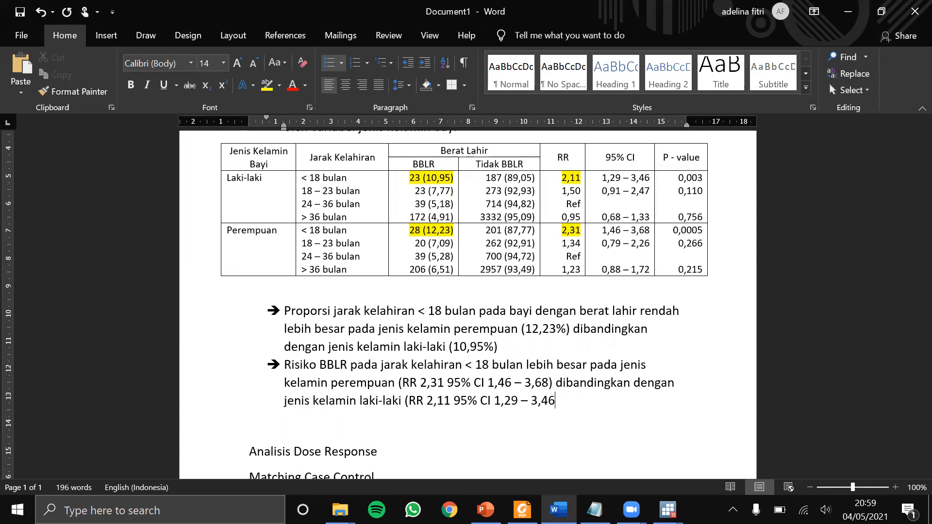
pyautogui.write(').')
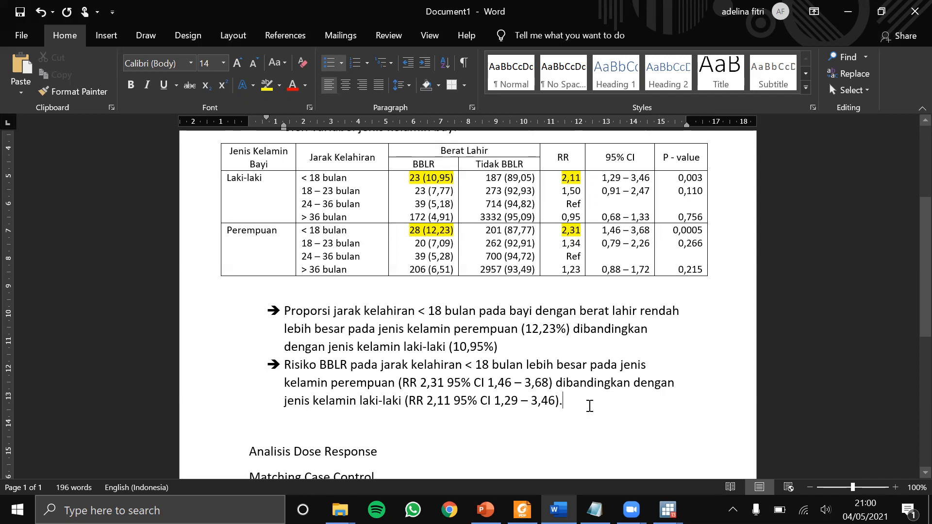
# - Add a third bullet reading "Pengaruh jarak kelahiran < 18 bulan pada bayi dengan berat lahir rendah"
pyautogui.press('Return')
pyautogui.write('pe')
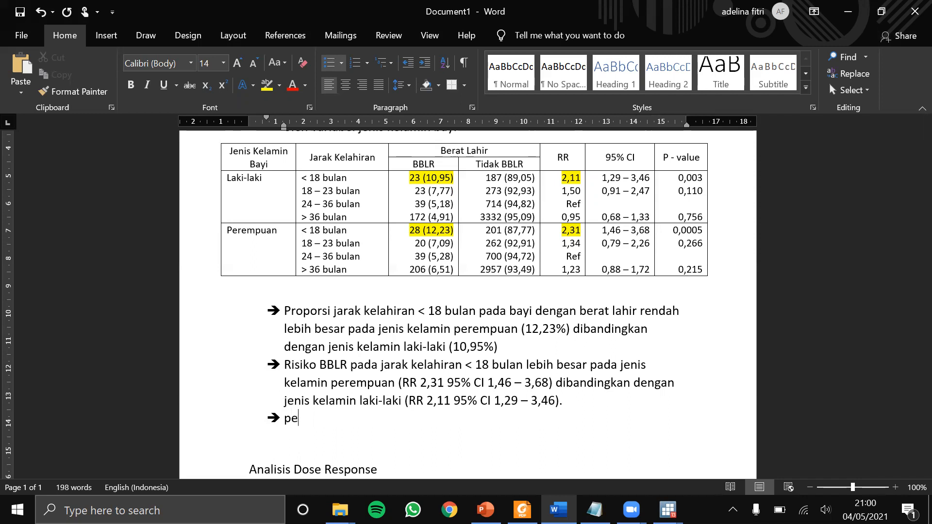
pyautogui.write('ngaruh jarak ')
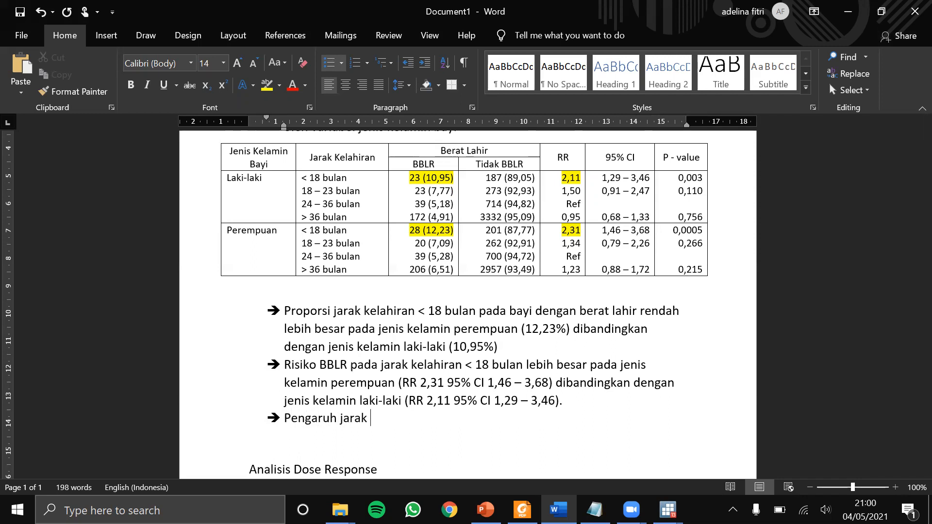
pyautogui.write('kelahiran < 18 bulan')
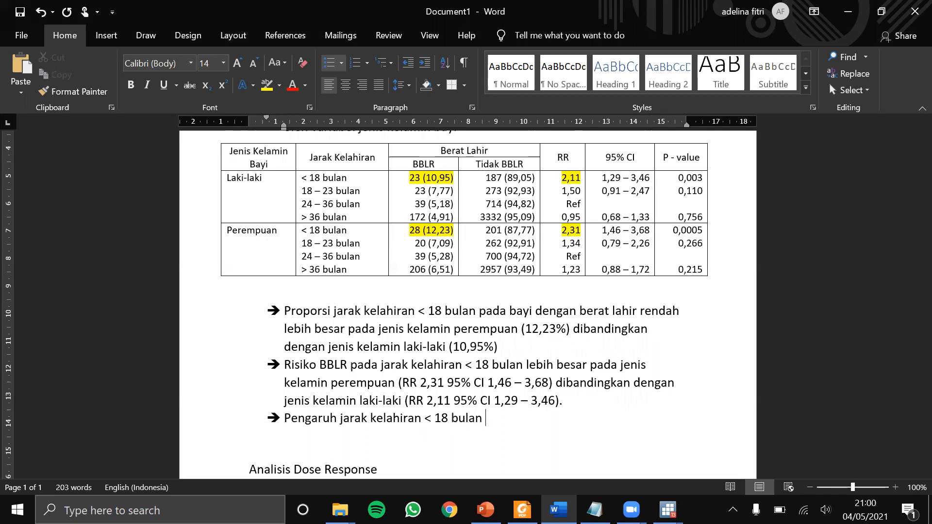
pyautogui.write(' pada bayi den')
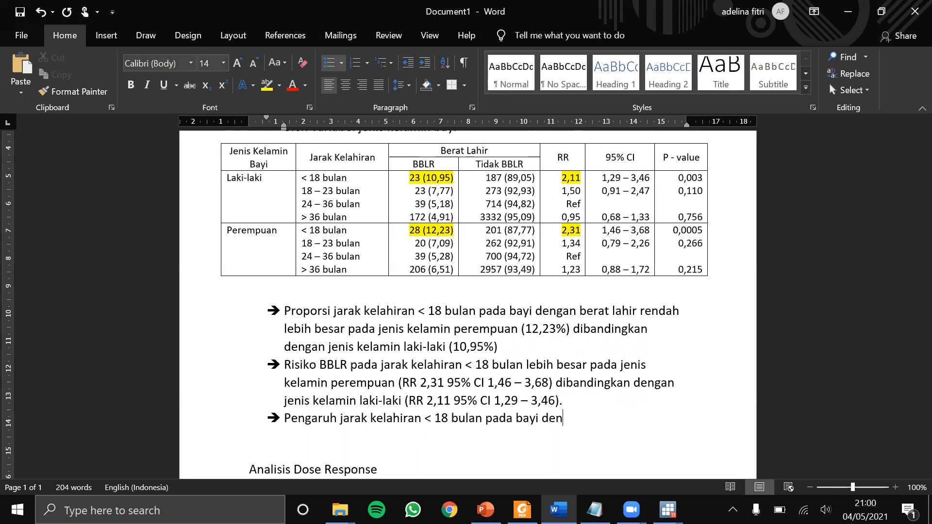
pyautogui.write('gan berat lahir rendah')
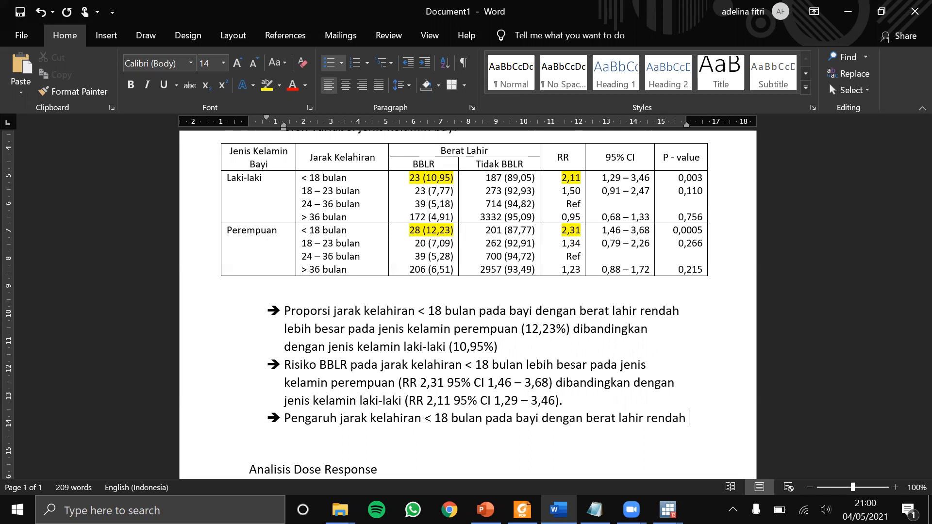
# - Continue the third bullet with "lebih besar pada jenis kelamin perempuan dibandingkan jenis kelamin."
pyautogui.write(' me')
pyautogui.press('BackSpace')
pyautogui.press('BackSpace')
pyautogui.write('lebih be')
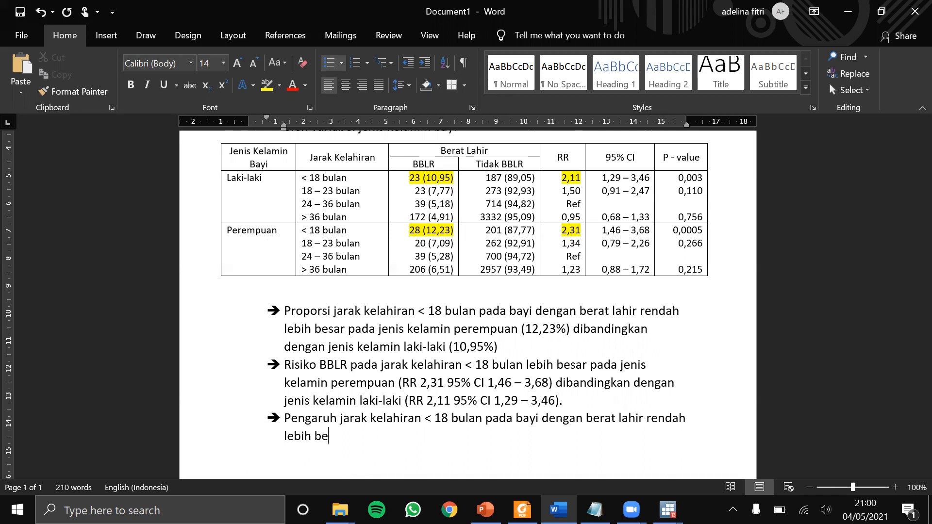
pyautogui.write('sar pada jenis k')
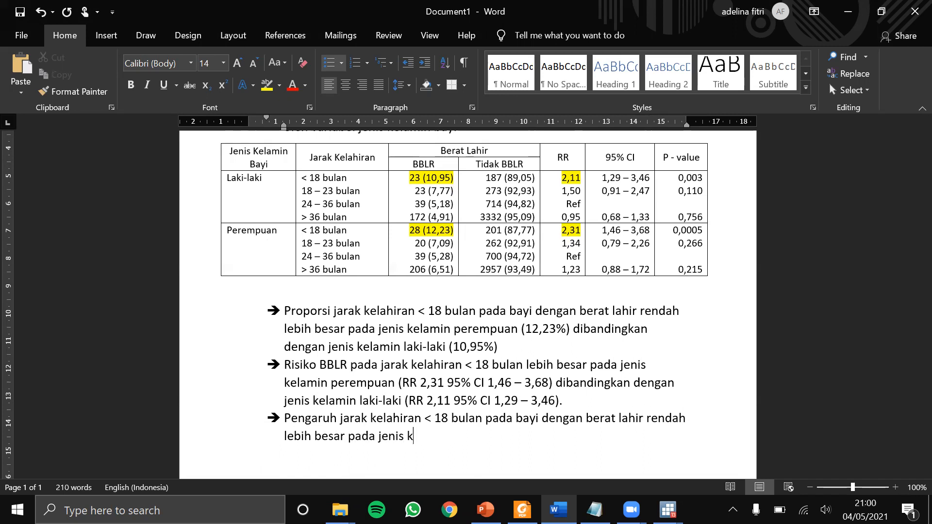
pyautogui.write('elamin peremuan')
pyautogui.press('BackSpace')
pyautogui.press('BackSpace')
pyautogui.press('BackSpace')
pyautogui.press('BackSpace')
pyautogui.write('puan diba')
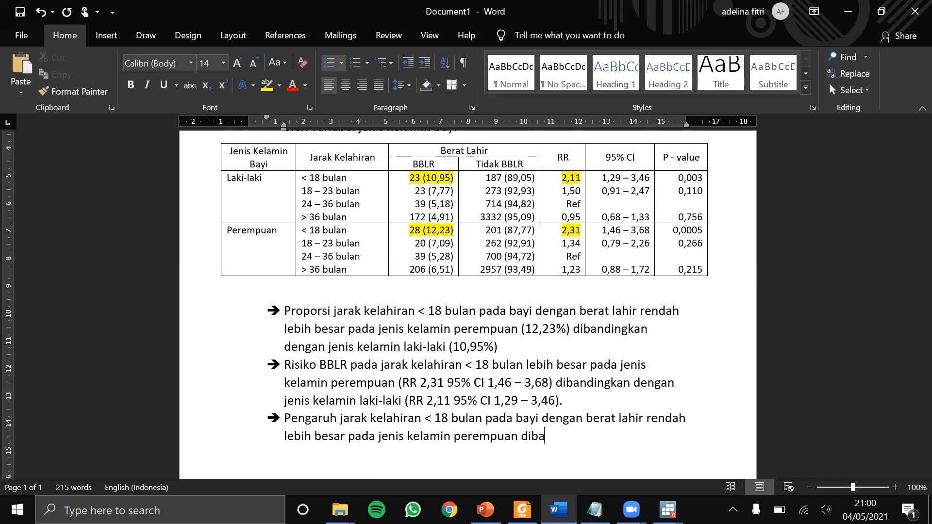
pyautogui.write('ndingkan jenis k')
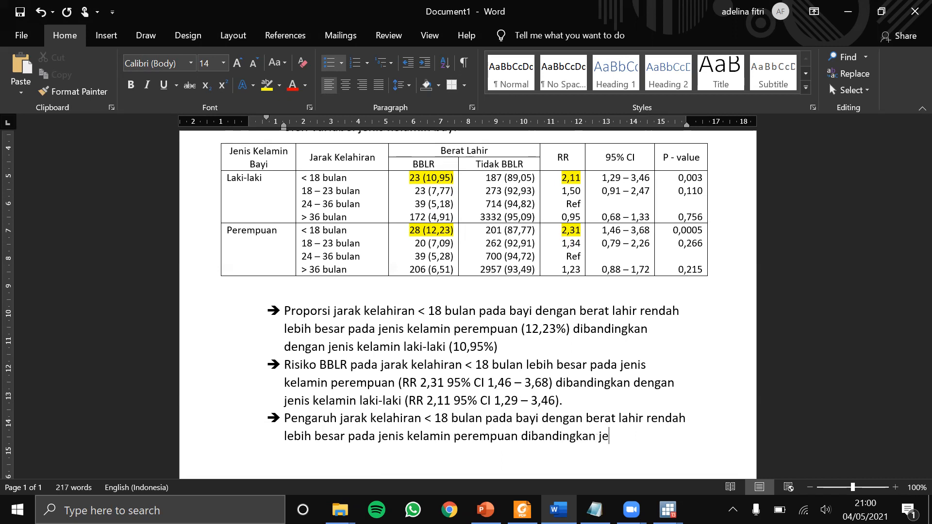
pyautogui.write('elamin.')
# - Remove "Pengaruh" from the third bullet and capitalize its opening word as "Jarak"
pyautogui.moveTo(341, 420); pyautogui.dragTo(285, 423)
pyautogui.click(343, 419)
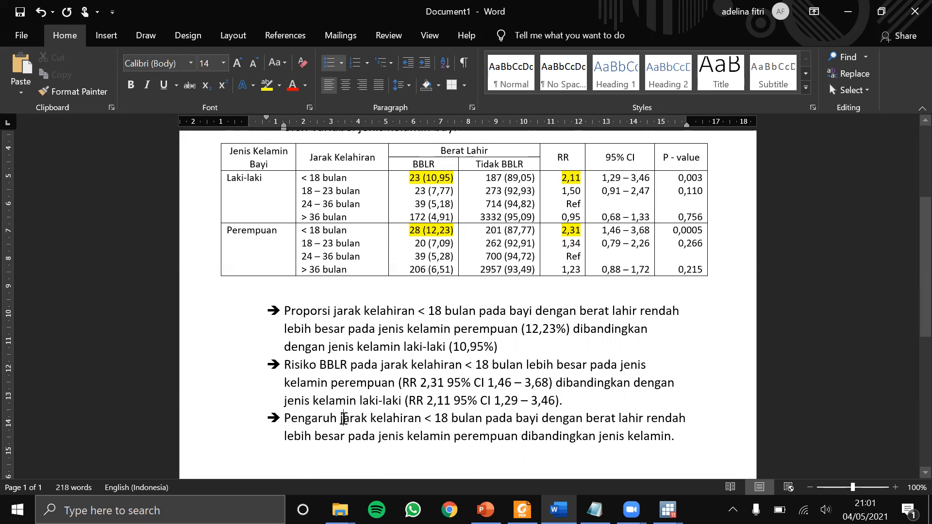
pyautogui.press('BackSpace')
pyautogui.press('BackSpace')
pyautogui.press('BackSpace')
pyautogui.press('BackSpace')
pyautogui.press('BackSpace')
pyautogui.press('BackSpace')
pyautogui.press('BackSpace')
pyautogui.press('BackSpace')
pyautogui.press('BackSpace')
pyautogui.press('BackSpace')
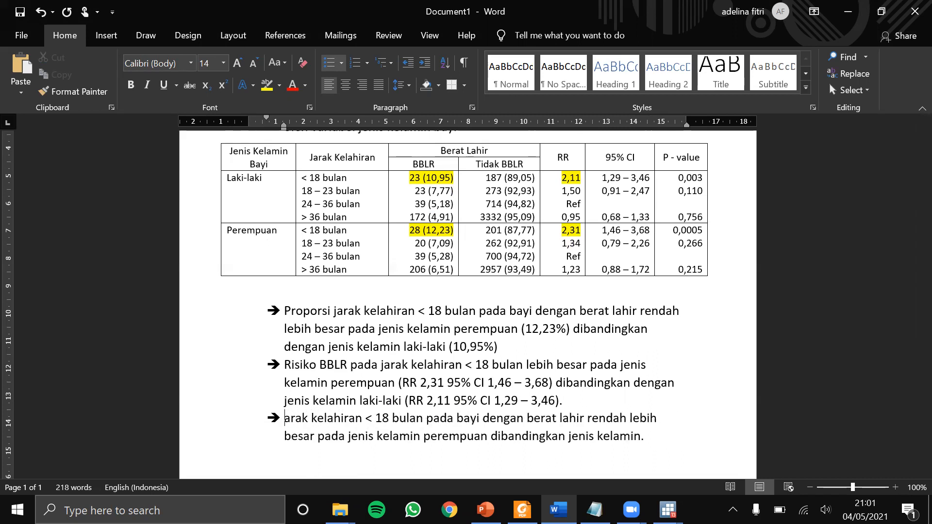
pyautogui.write('J')
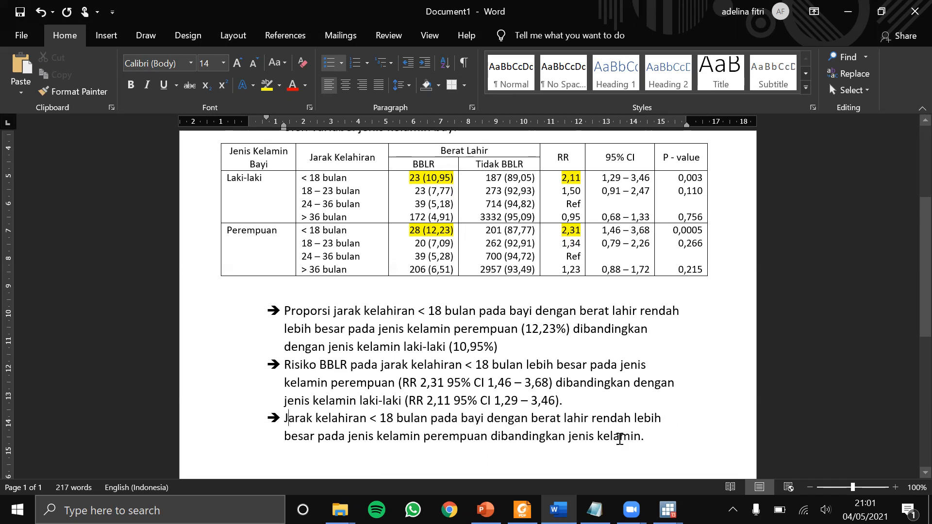
# - Insert "memiliki" after "berat lahir rendah" in the third bullet
pyautogui.click(631, 420)
pyautogui.write('memi')
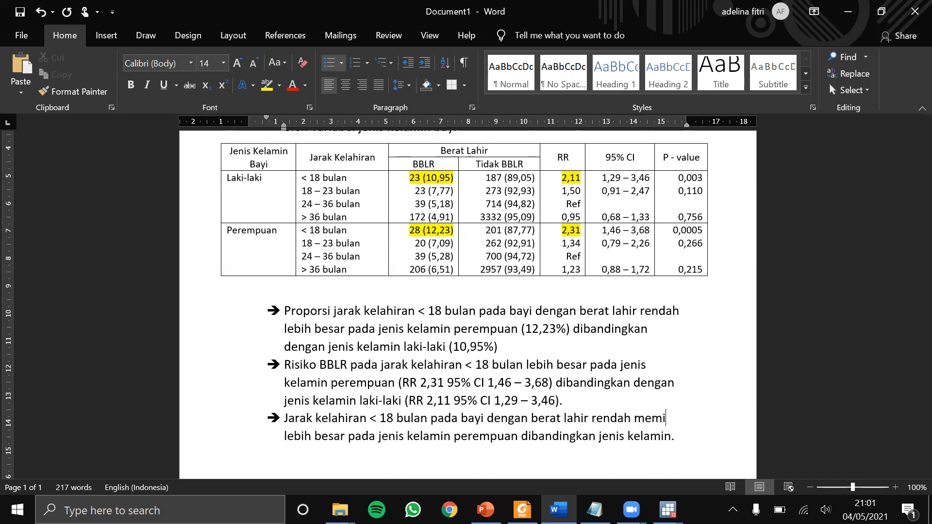
pyautogui.write('liki')
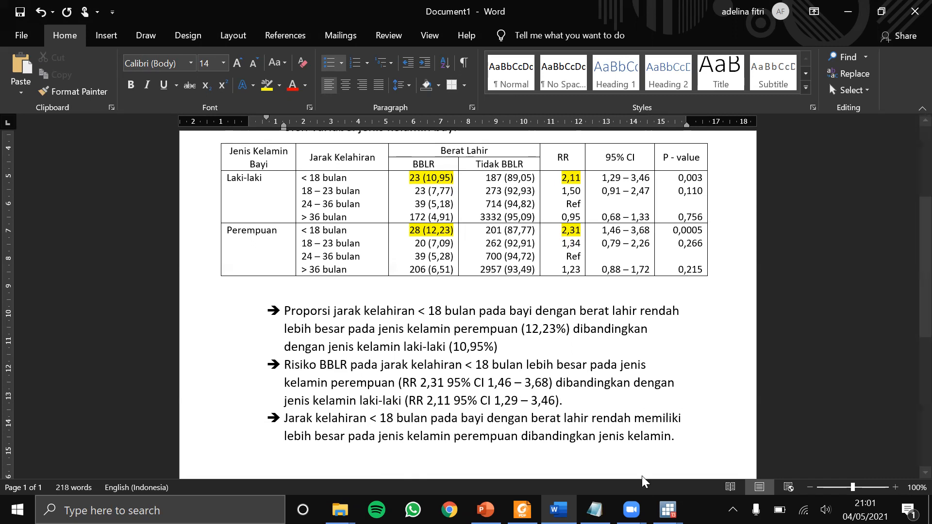
# - Replace the third bullet's text after "< 18 bulan" with "memiliki risiko BBLR lebih besar pada jenis kelamin perempuan dibandingkan jenis kelamin laki-laki."
pyautogui.moveTo(688, 439); pyautogui.dragTo(441, 421)
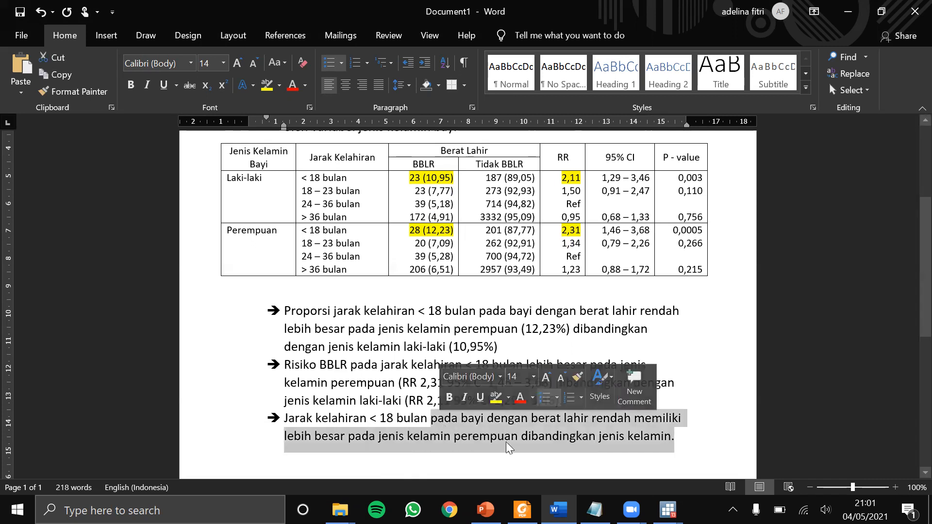
pyautogui.write('mem')
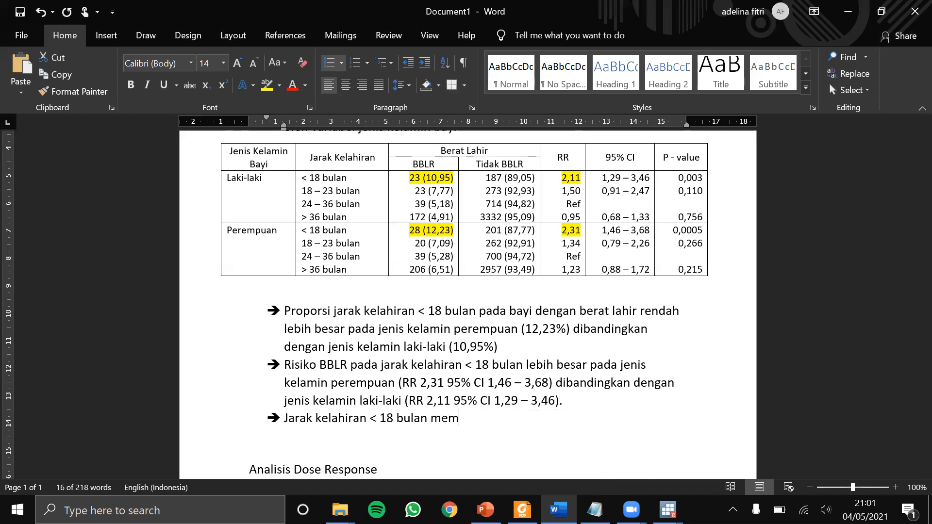
pyautogui.write('iliki risiko BBLR')
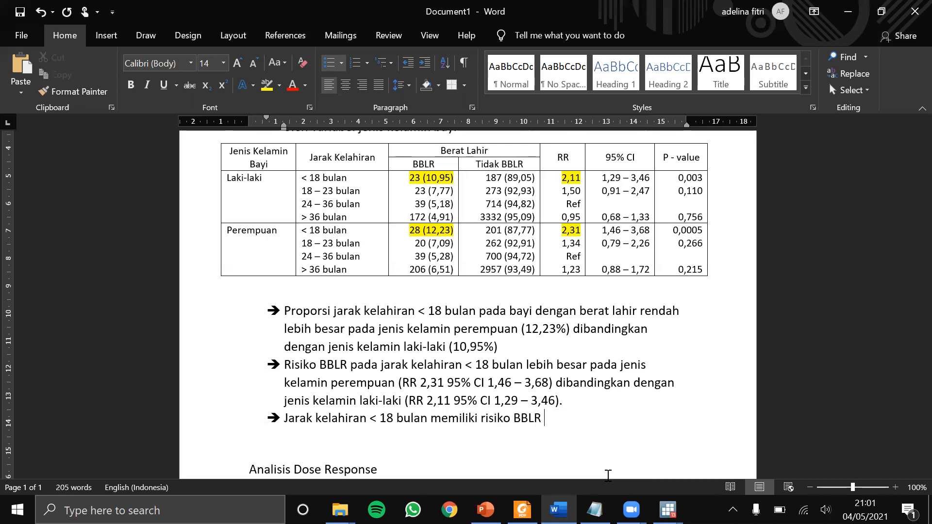
pyautogui.write(' lebih besar pada jenis kelamin perempuan dibandingkan')
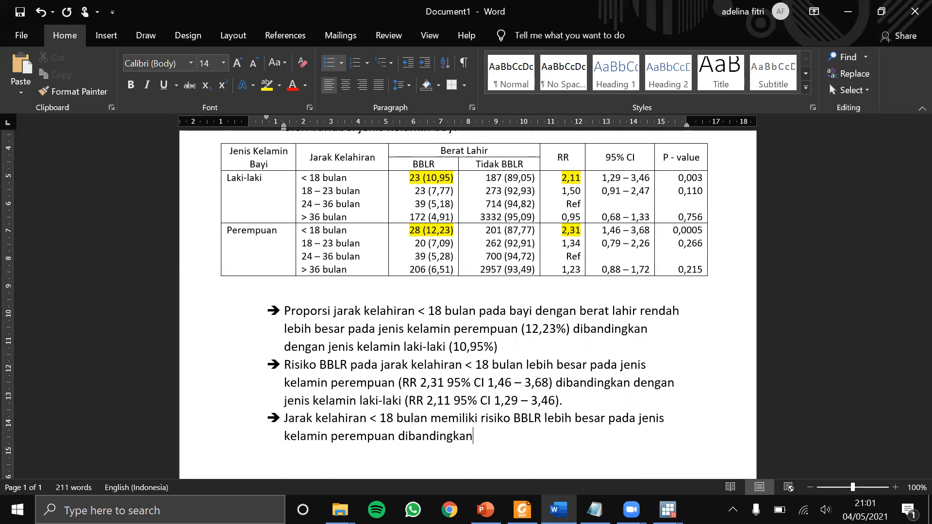
pyautogui.write(' jenis kelamin laki-laki.')
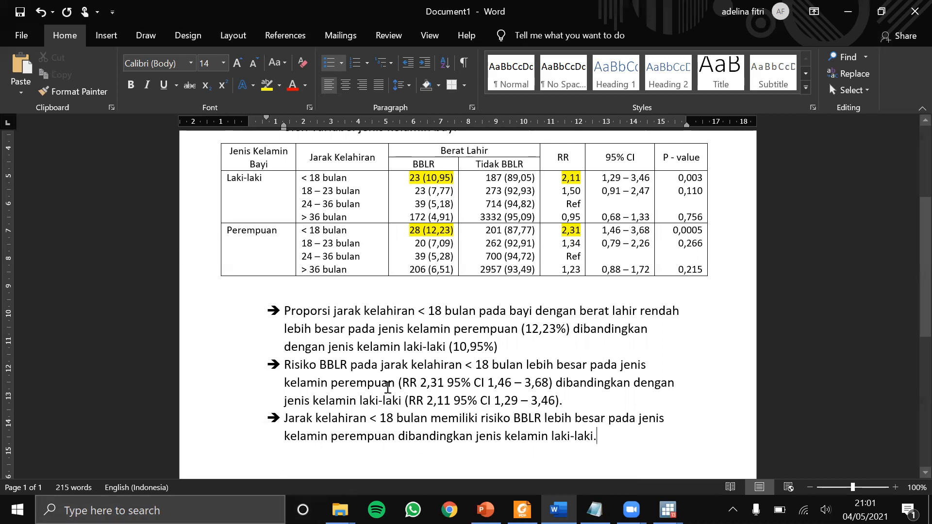
# - Copy "(RR 2,31 95% CI 1,46 – 3,68)" from the Risiko BBLR bullet to after "perempuan" in the third bullet
pyautogui.moveTo(398, 383); pyautogui.dragTo(552, 384)
pyautogui.hotkey('ctrl', 'c')
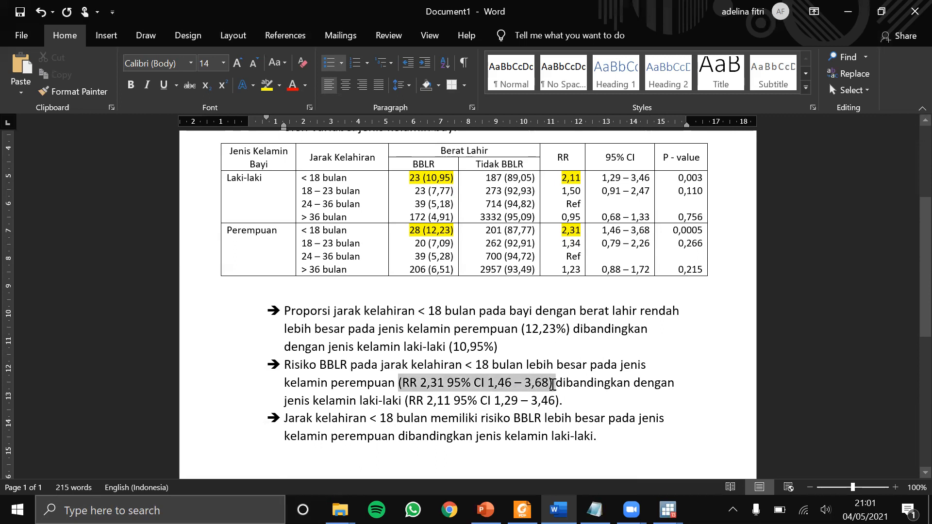
pyautogui.click(396, 436)
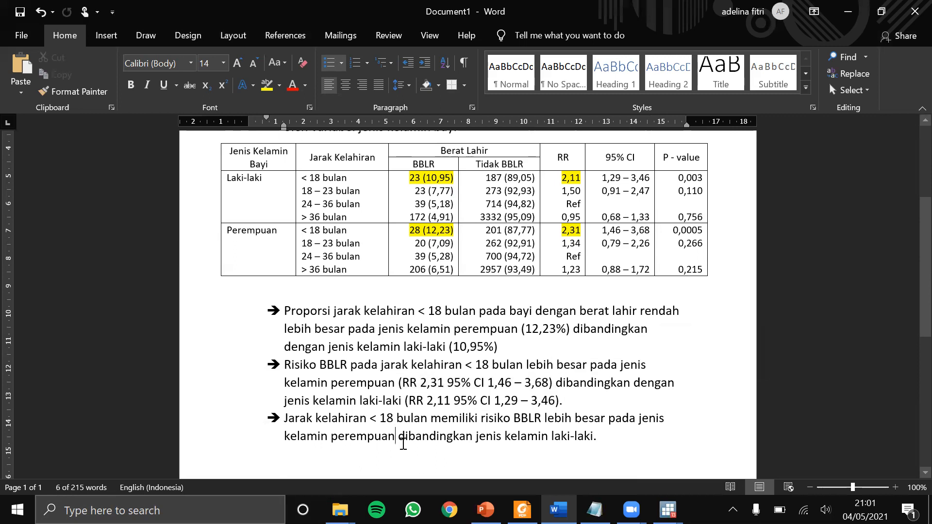
pyautogui.hotkey('ctrl', 'v')
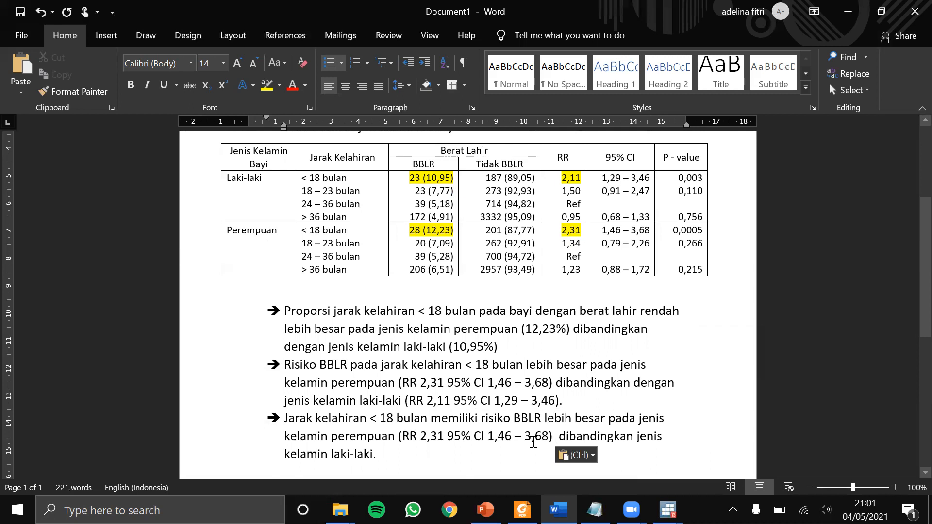
pyautogui.press('BackSpace')
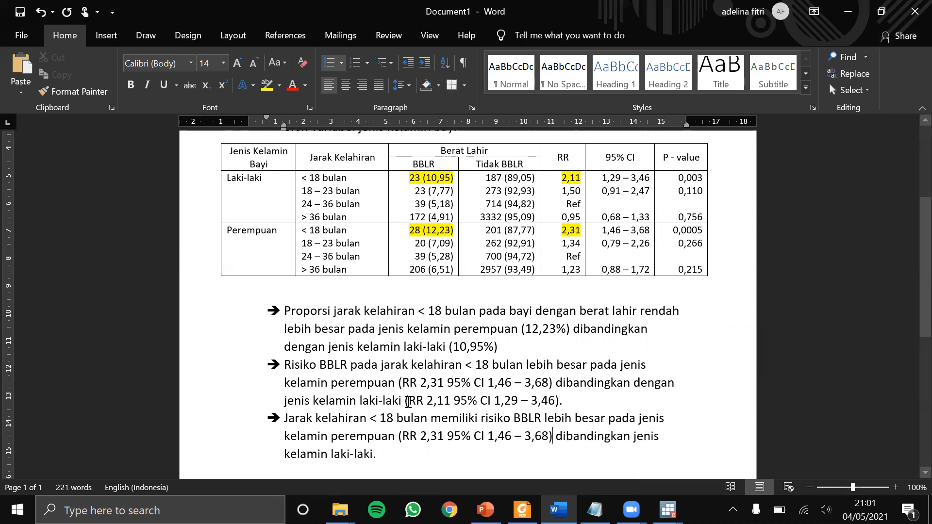
# - Replace the third bullet's final period with "(RR 2,11 95% CI 1,29 – 3,46)" copied from the Risiko BBLR bullet
pyautogui.moveTo(406, 401); pyautogui.dragTo(556, 403)
pyautogui.hotkey('ctrl', 'c')
pyautogui.click(421, 458)
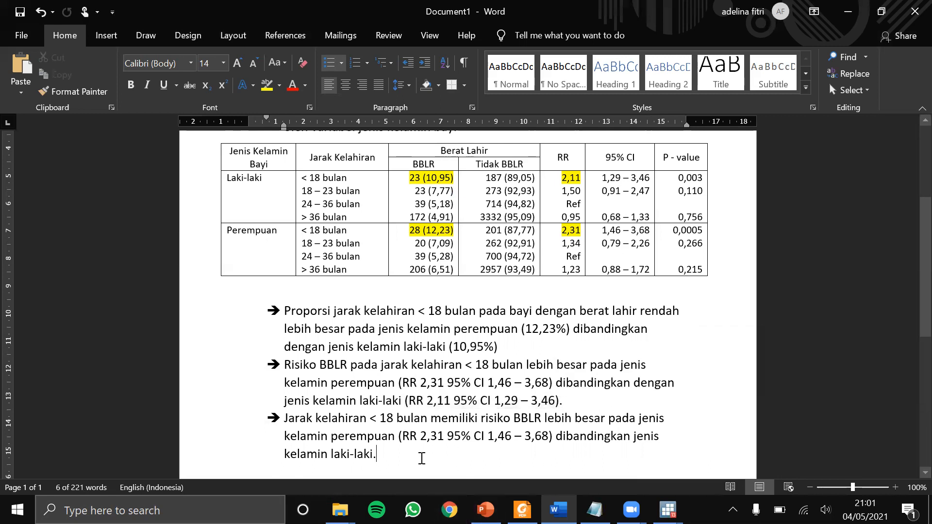
pyautogui.press('BackSpace')
pyautogui.hotkey('ctrl', 'v')
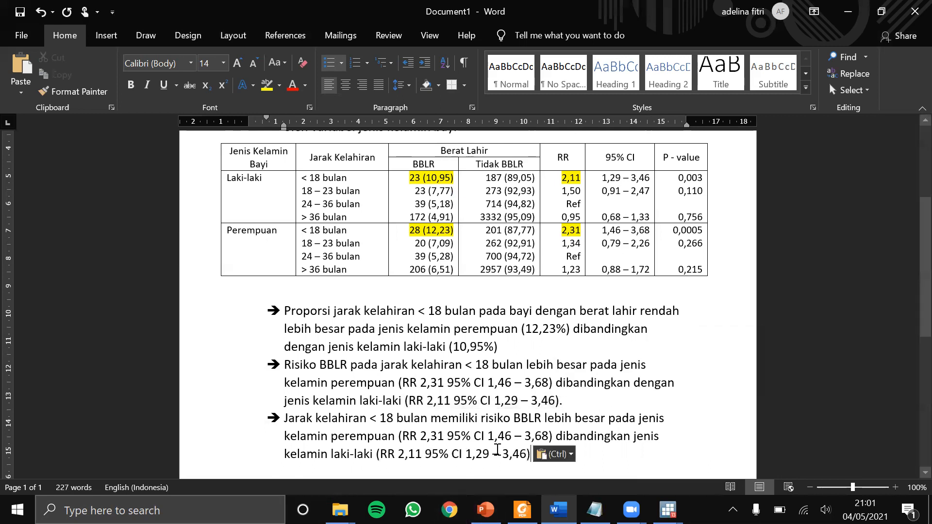
# - Replace the Risiko BBLR bullet's final period with "dan terbukti secara signifikan p-value < 0,05 (0,003)"
pyautogui.click(579, 404)
pyautogui.press('BackSpace')
pyautogui.write('da')
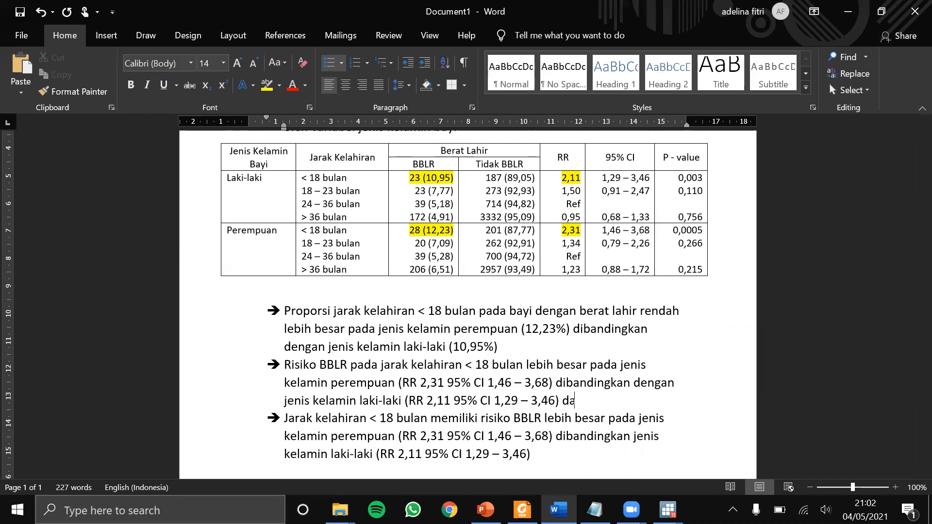
pyautogui.write('n terbukti sec')
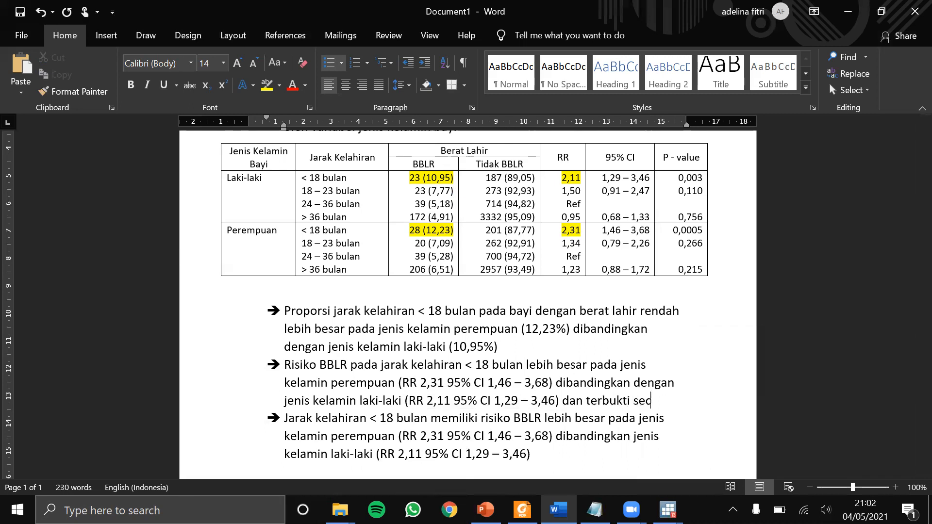
pyautogui.write('ara sign')
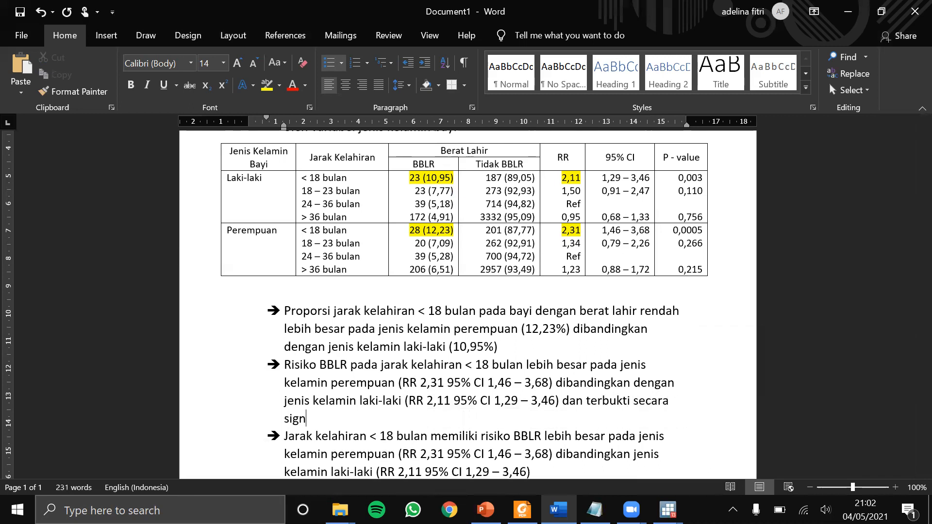
pyautogui.write('ifikan p0val')
pyautogui.press('BackSpace')
pyautogui.press('BackSpace')
pyautogui.press('BackSpace')
pyautogui.press('BackSpace')
pyautogui.press('BackSpace')
pyautogui.write('-value < 0,00')
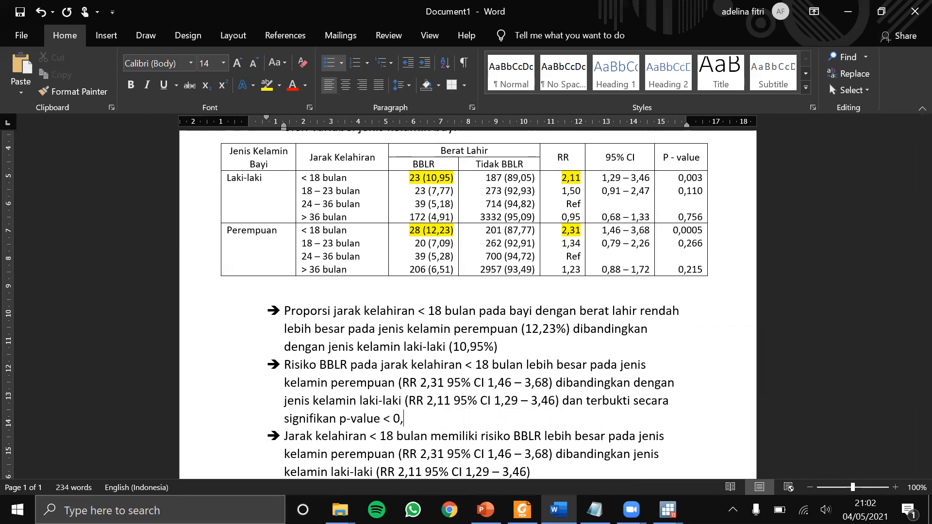
pyautogui.press('BackSpace')
pyautogui.write('5 (0,003)')
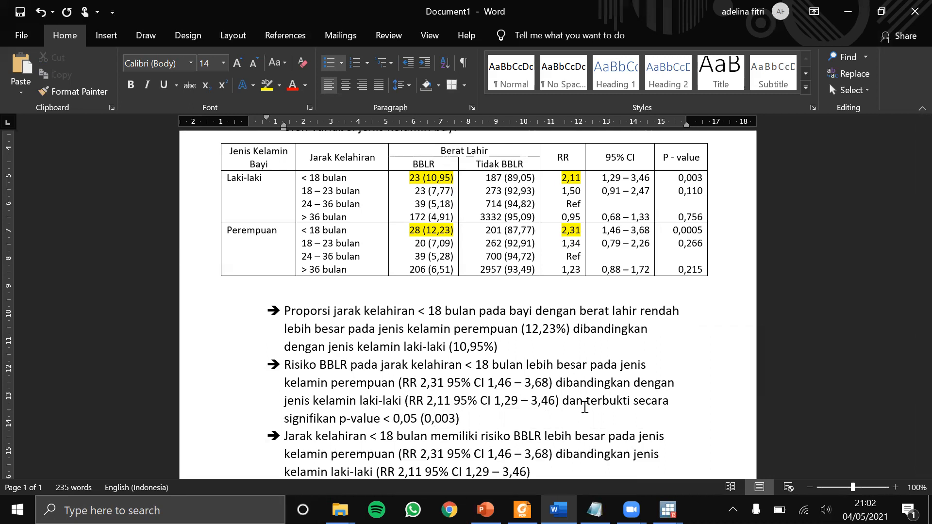
# - Change the bracketed p-value at the end of the Risiko BBLR bullet to 0,0005
pyautogui.scroll(-1, 579, 404)
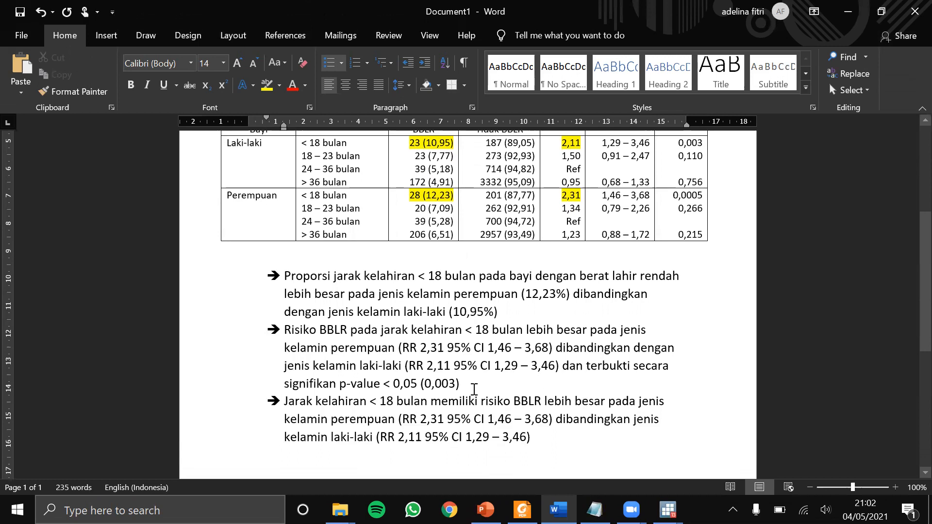
pyautogui.moveTo(459, 384); pyautogui.dragTo(422, 383)
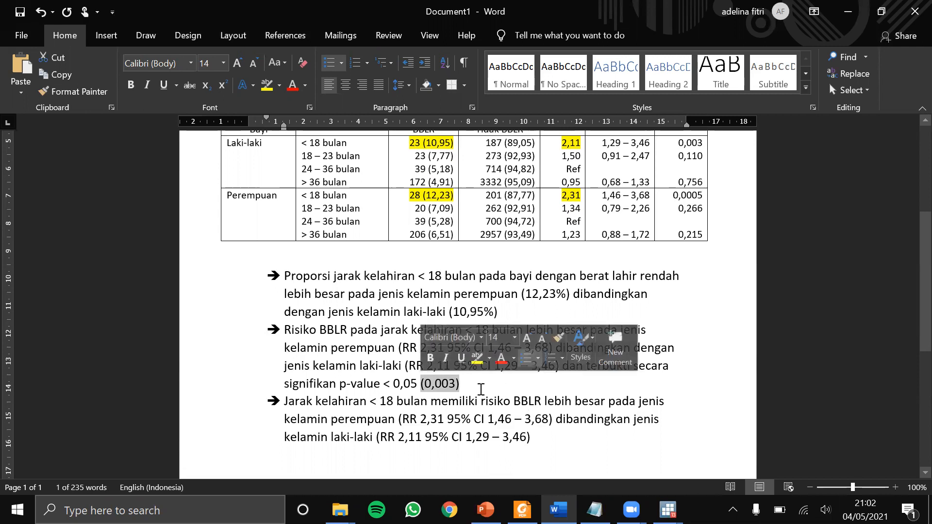
pyautogui.click(480, 387)
pyautogui.click(455, 386)
pyautogui.press('BackSpace')
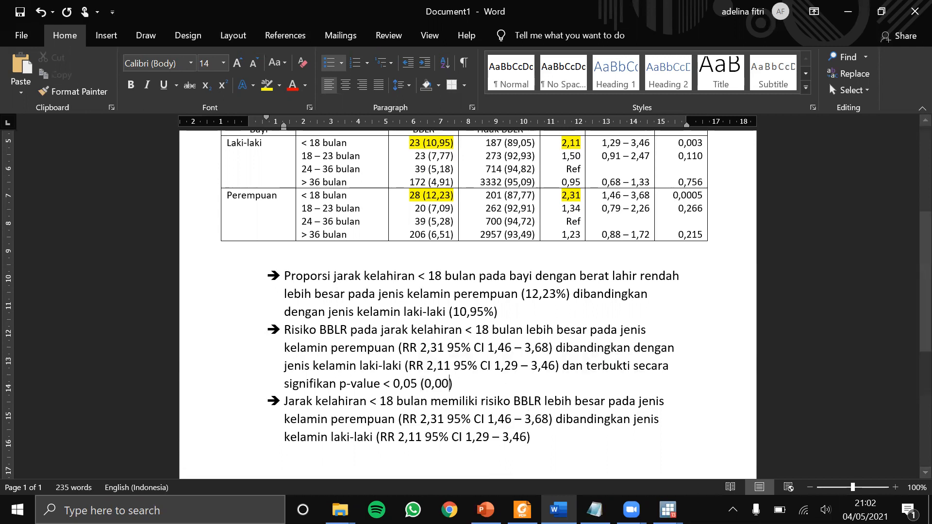
pyautogui.write('05')
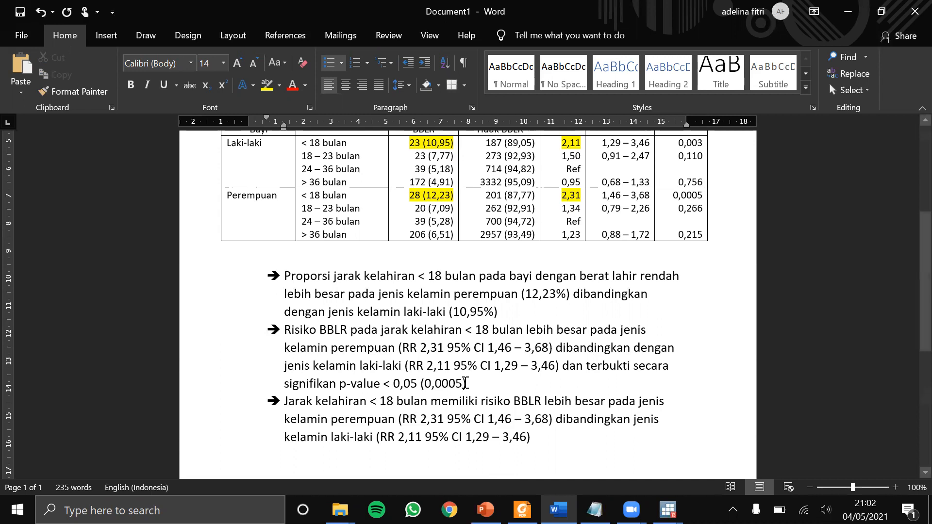
pyautogui.scroll(-3, 465, 383)
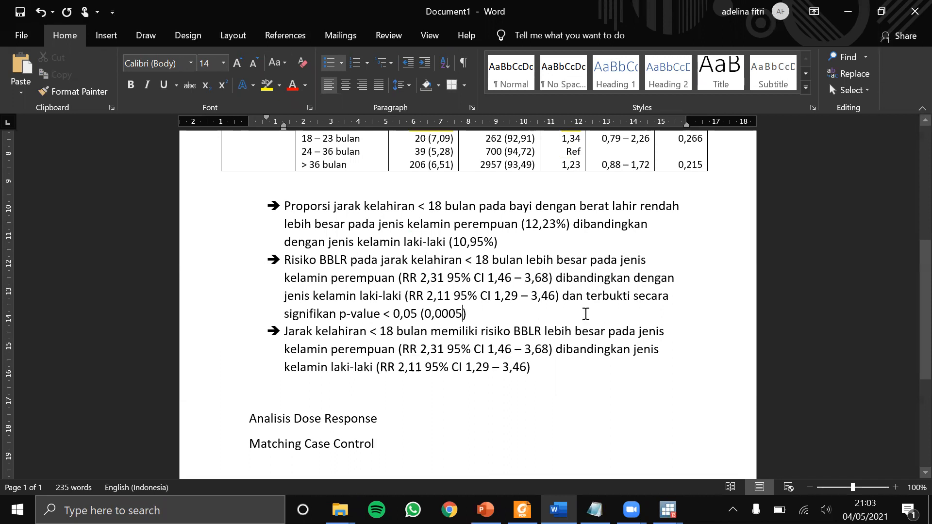
# - Append "dan terbukti secara signifikan p-value < 0,05 (0,0005)", copied from the Risiko BBLR bullet, plus a final period to the third bullet
pyautogui.moveTo(582, 313); pyautogui.dragTo(563, 300)
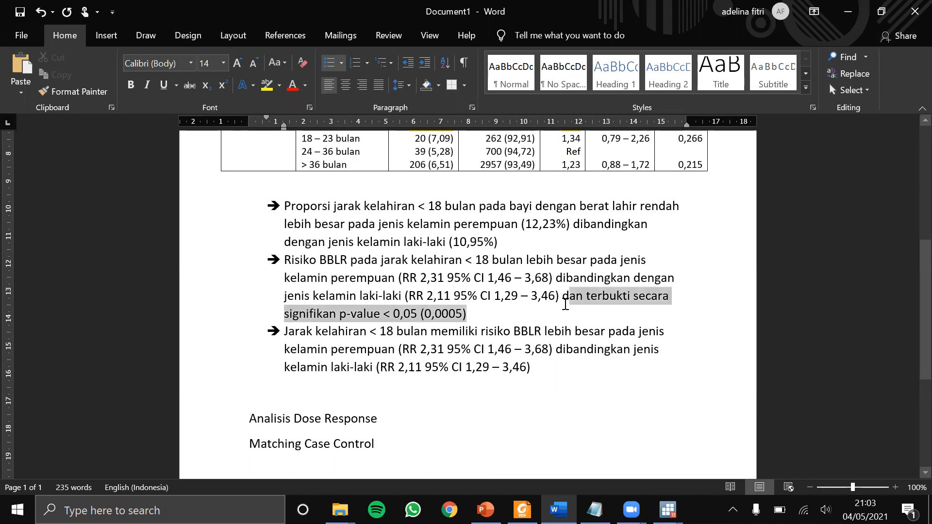
pyautogui.hotkey('ctrl', 'c')
pyautogui.click(557, 370)
pyautogui.hotkey('ctrl', 'v')
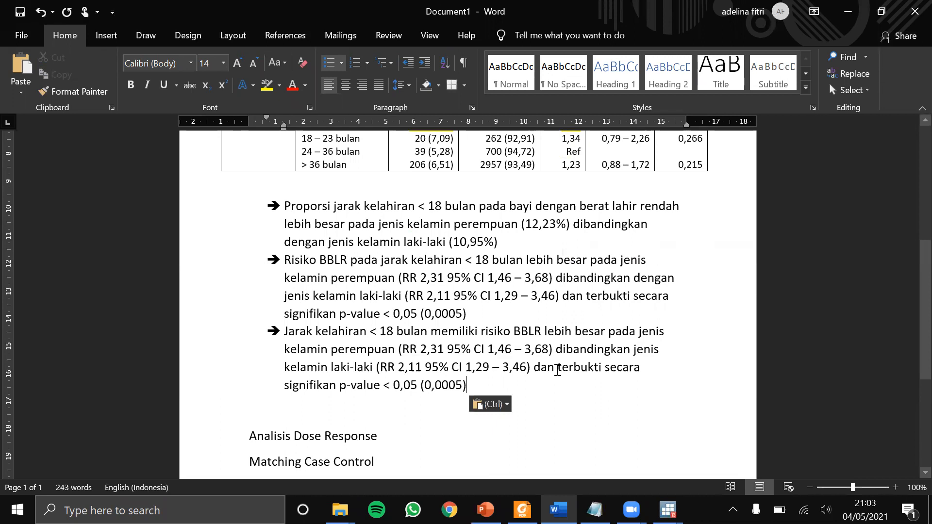
pyautogui.write('.')
pyautogui.hotkey('ctrl', 's')
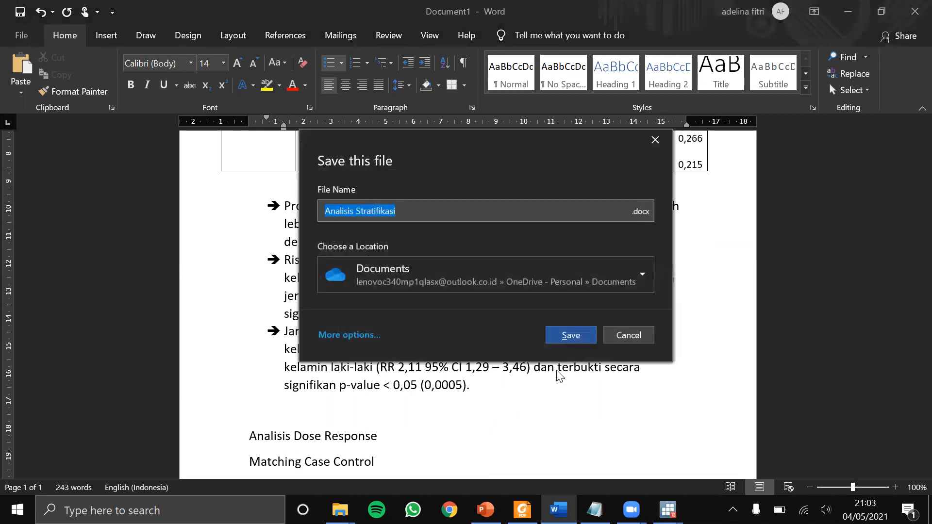
pyautogui.click(648, 335)
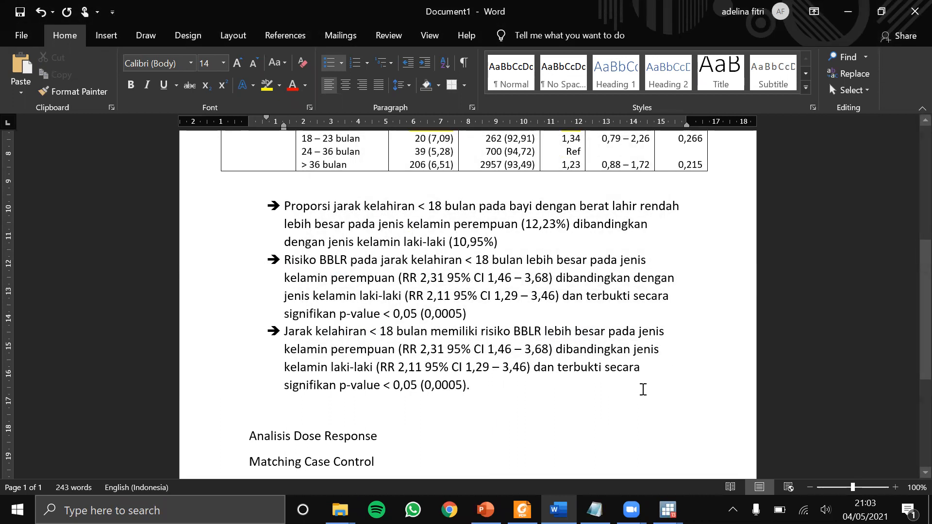
pyautogui.scroll(5, 641, 383)
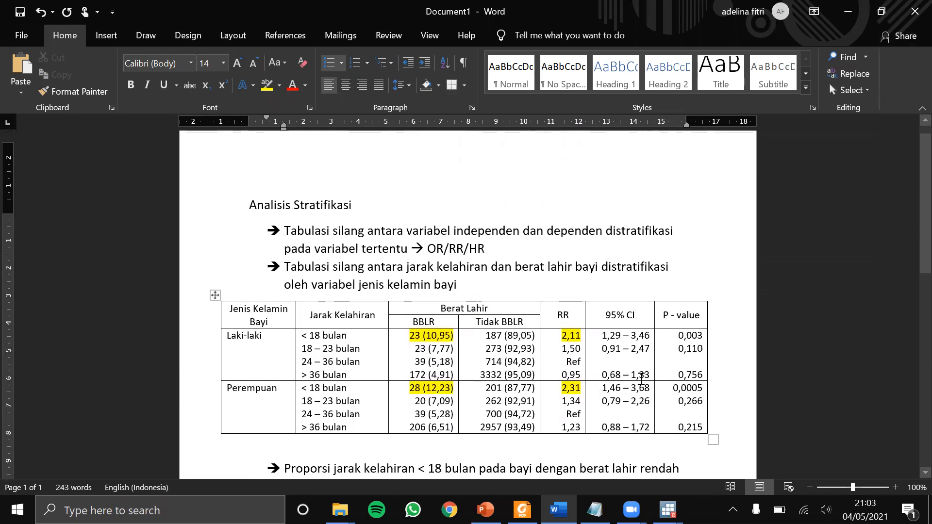
pyautogui.scroll(-4, 640, 378)
pyautogui.scroll(4, 640, 377)
pyautogui.scroll(-3, 489, 330)
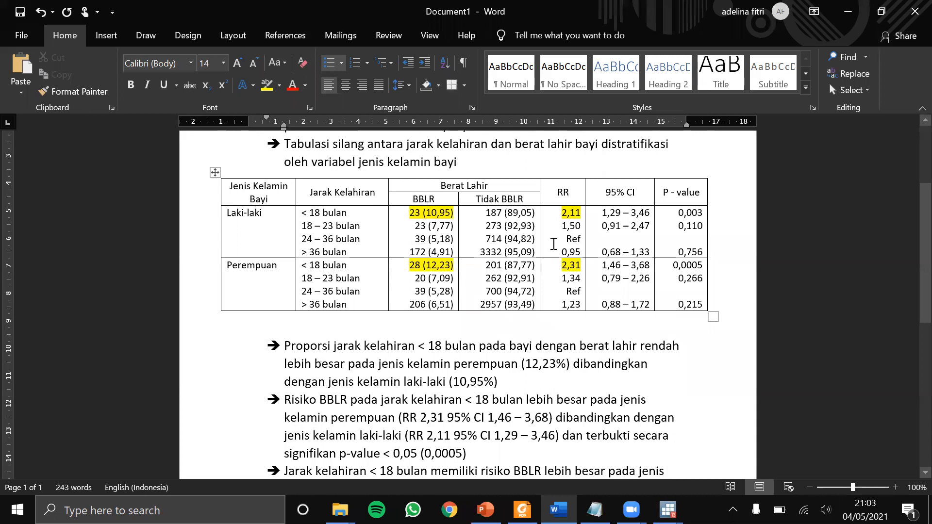
pyautogui.click(553, 243)
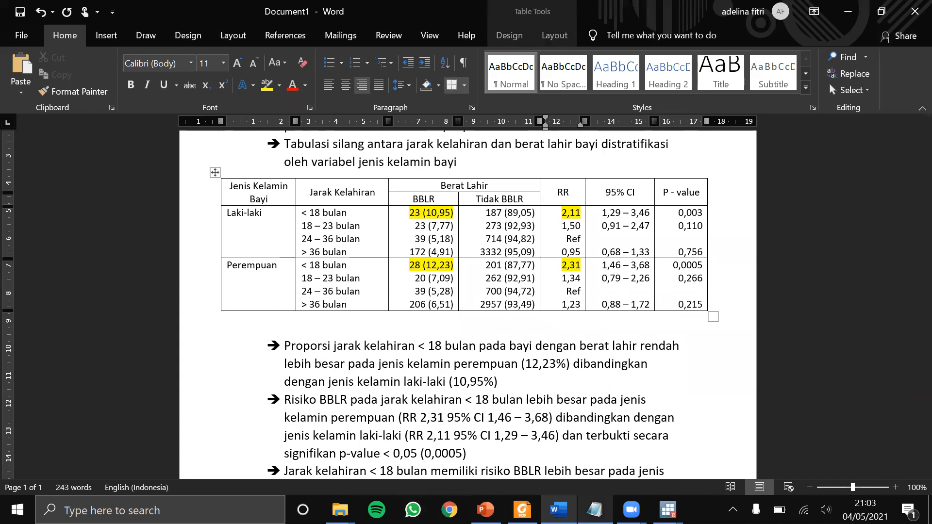
# - Switch to the "command RR" log in Notepad and look for the glm command that omits the link(log) option
pyautogui.hotkey('alt', 'Tab')
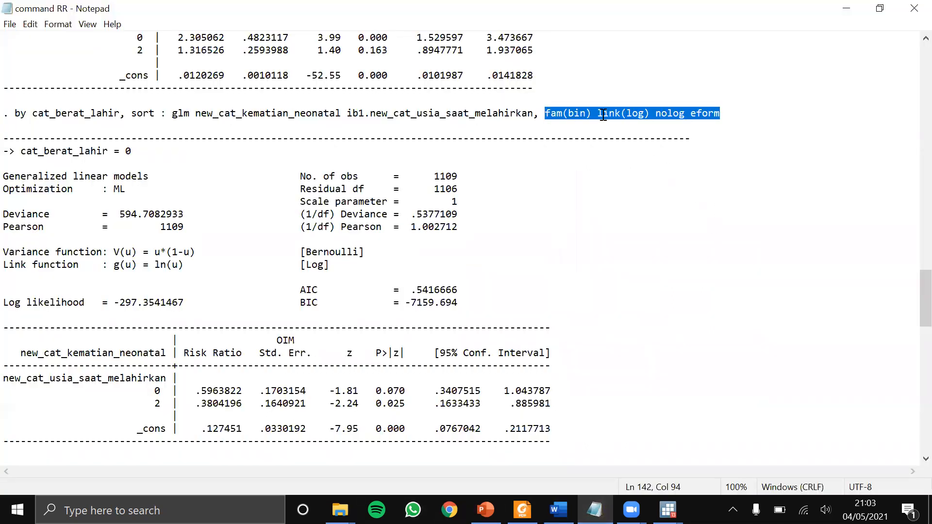
pyautogui.scroll(-5, 603, 170)
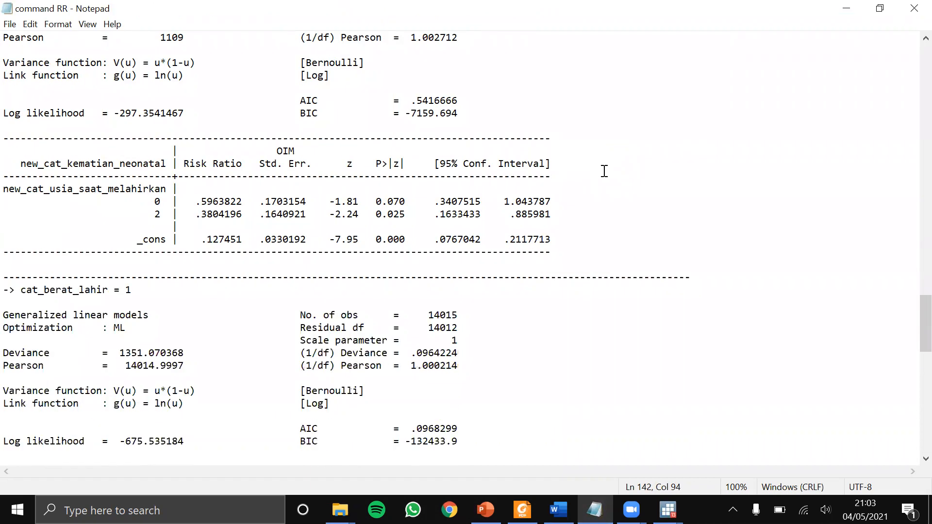
pyautogui.scroll(20, 604, 171)
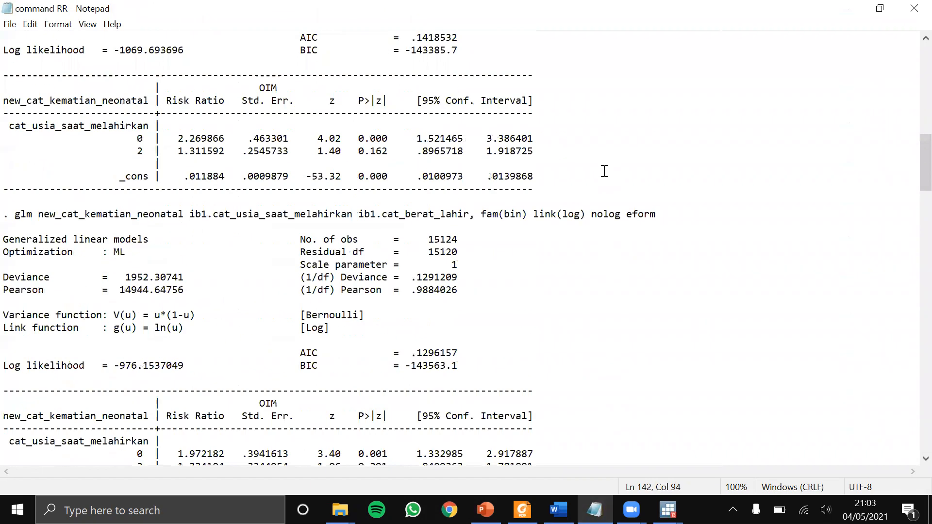
pyautogui.scroll(4, 604, 171)
pyautogui.scroll(-5, 604, 171)
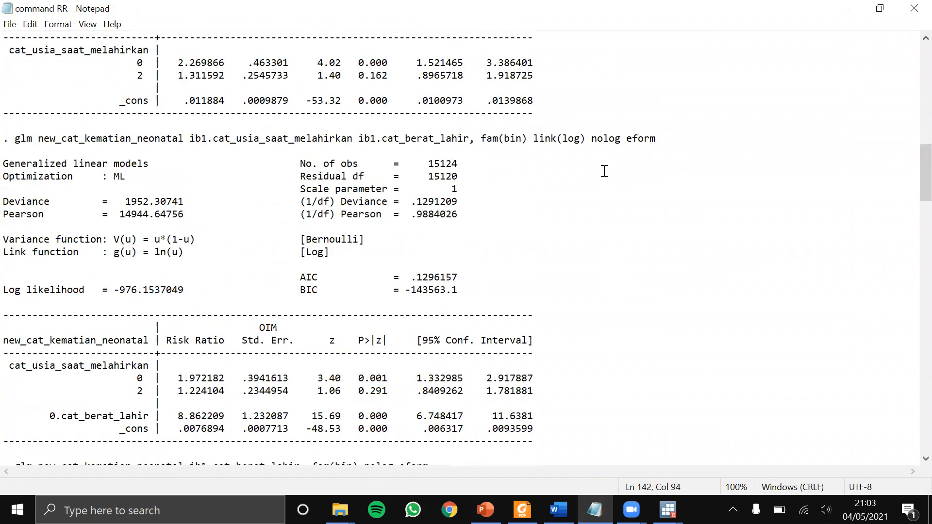
pyautogui.scroll(14, 604, 170)
pyautogui.scroll(5, 604, 171)
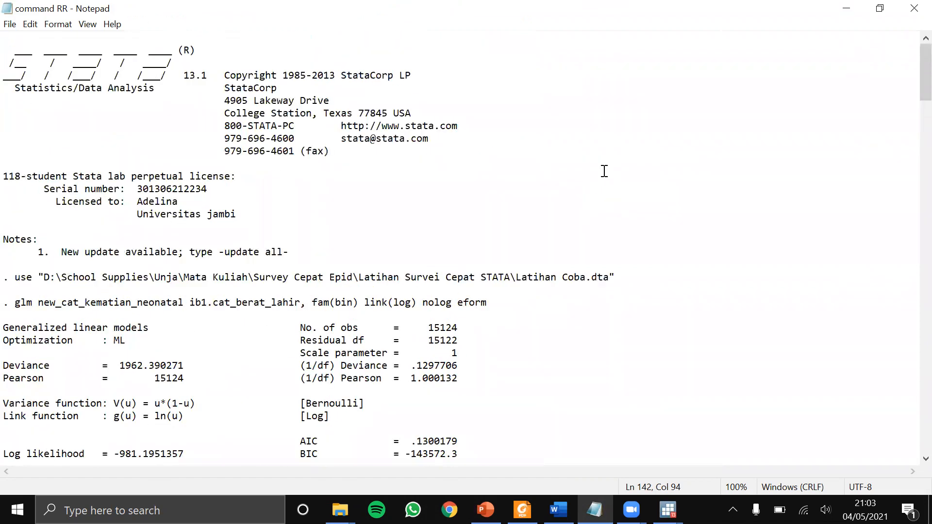
pyautogui.scroll(-20, 605, 170)
pyautogui.scroll(-1, 604, 171)
pyautogui.scroll(2, 604, 171)
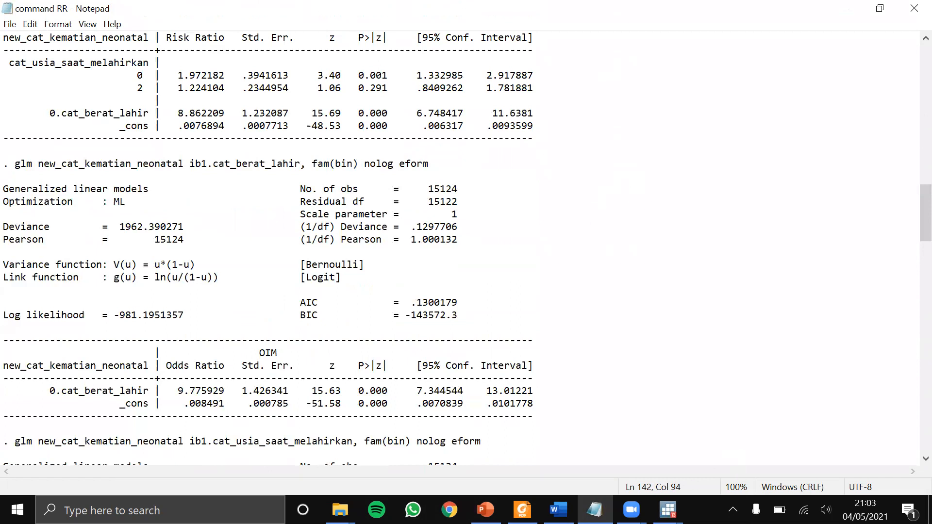
# - Switch to Stata and copy the sex-stratified glm command with fam(bin) link(log) nolog eform from the results for re-editing
pyautogui.click(558, 451)
pyautogui.scroll(7, 517, 371)
pyautogui.moveTo(684, 99); pyautogui.dragTo(142, 100)
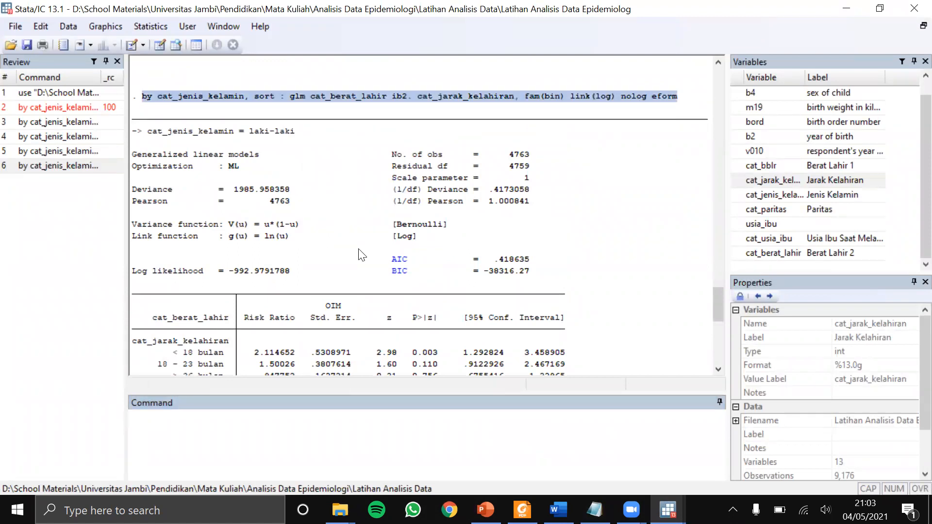
pyautogui.click(401, 446)
pyautogui.hotkey('ctrl', 'v')
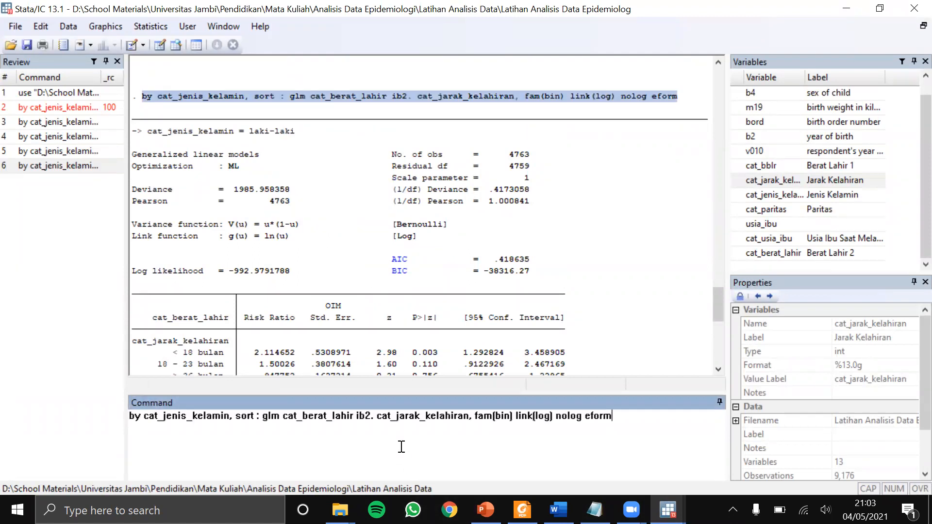
# - Replace the command's options with "fam(bin) nolog eform", copied from the Notepad log's cat_berat_lahir model, and run the stratified glm
pyautogui.click(594, 510)
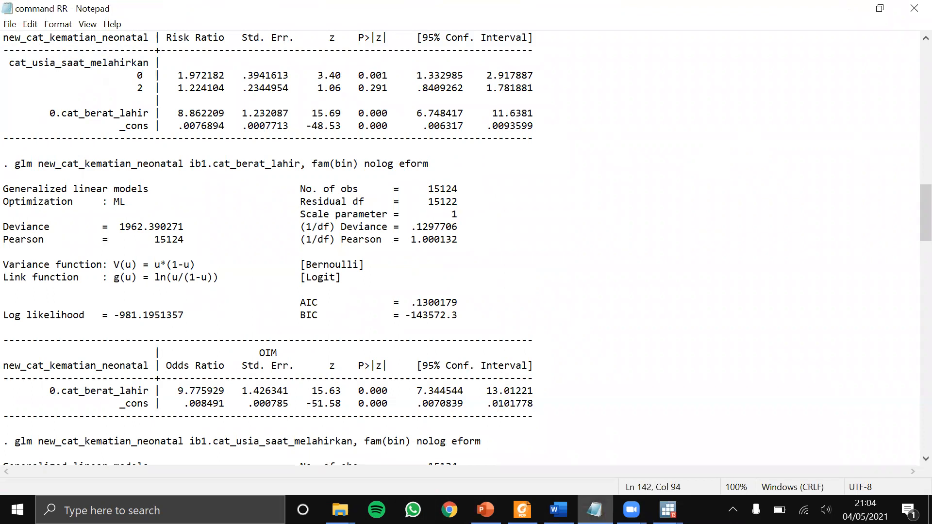
pyautogui.moveTo(429, 165); pyautogui.dragTo(313, 165)
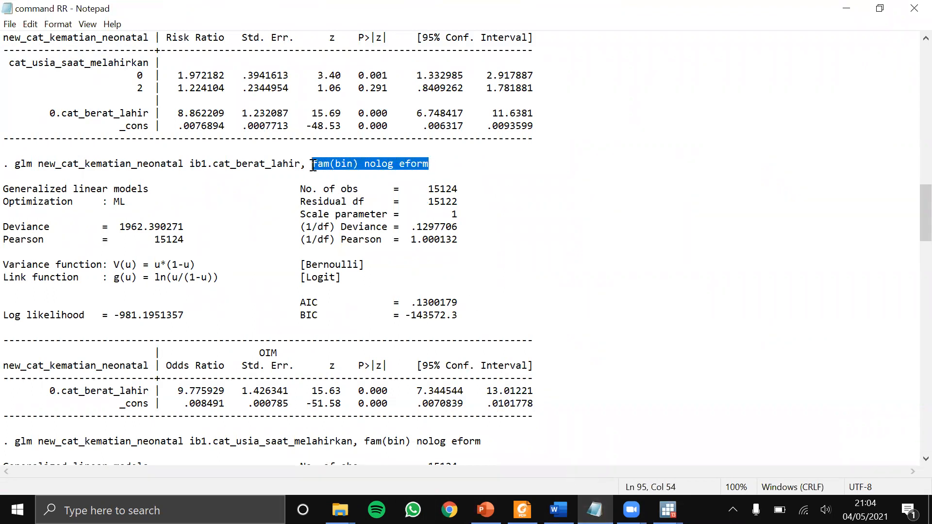
pyautogui.click(595, 509)
pyautogui.moveTo(621, 431); pyautogui.dragTo(474, 420)
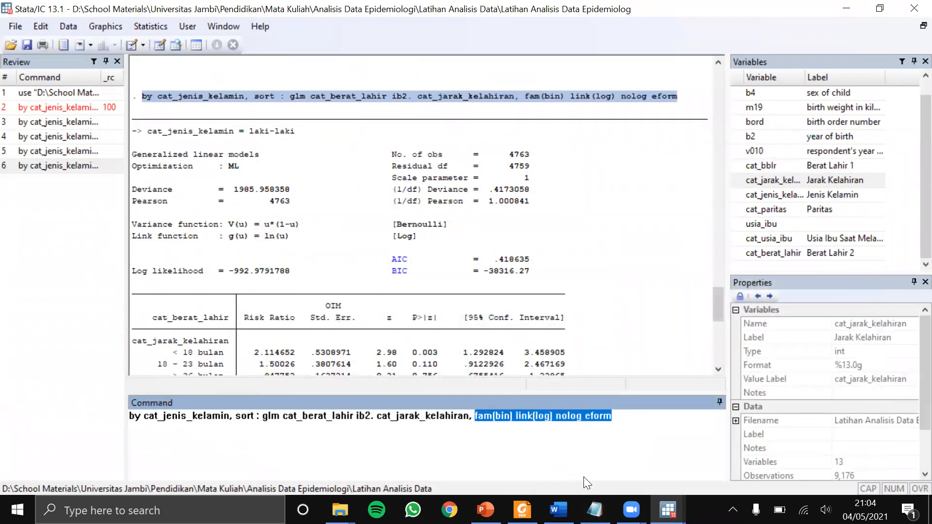
pyautogui.hotkey('ctrl', 'v')
pyautogui.press('Return')
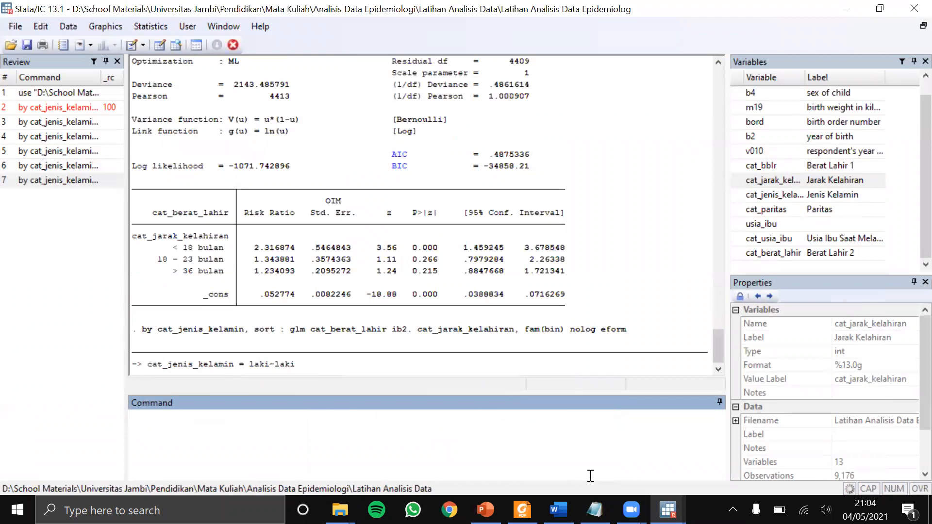
# - Continue the paused glm output through the perempuan stratum and return to the laki-laki results
pyautogui.scroll(4, 521, 316)
pyautogui.scroll(4, 521, 316)
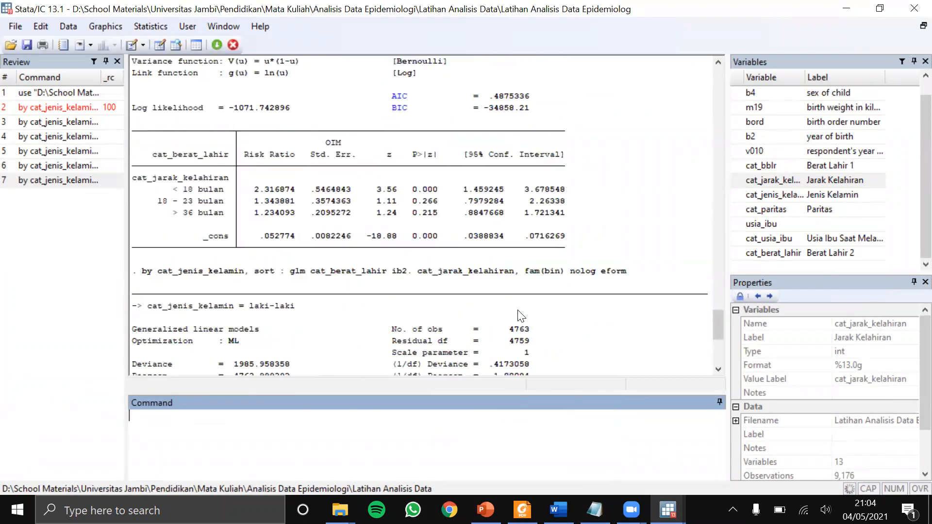
pyautogui.scroll(-2, 520, 316)
pyautogui.scroll(-6, 521, 316)
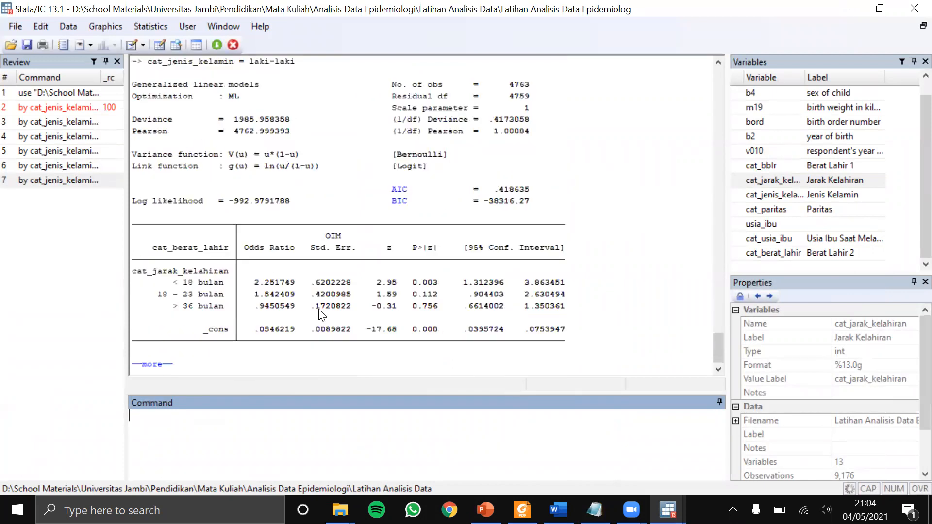
pyautogui.click(166, 364)
pyautogui.scroll(5, 515, 359)
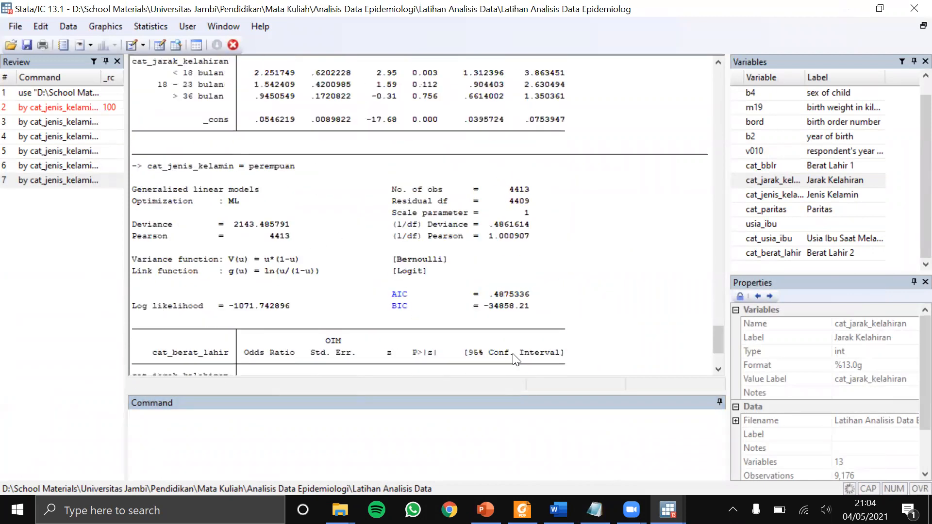
pyautogui.scroll(7, 513, 354)
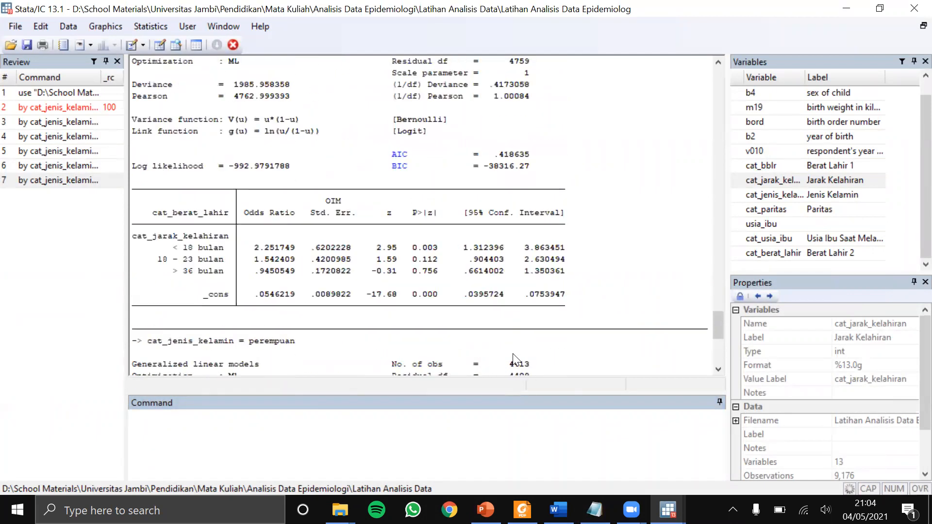
# - Examine the link function and the Odds Ratio column of the laki-laki stratum in the glm output
pyautogui.moveTo(132, 131); pyautogui.dragTo(447, 129)
pyautogui.click(643, 140)
pyautogui.scroll(3, 643, 140)
pyautogui.moveTo(273, 125); pyautogui.dragTo(293, 123)
pyautogui.scroll(-8, 293, 123)
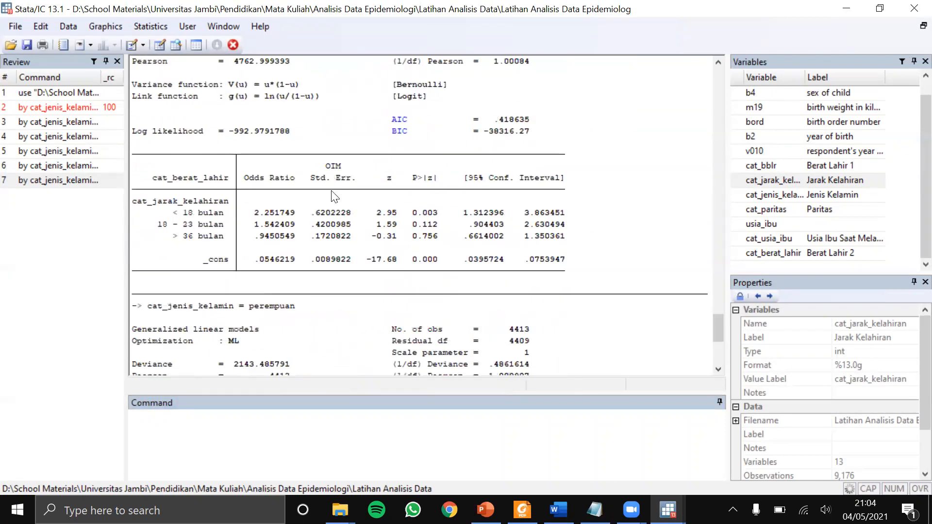
pyautogui.moveTo(244, 178); pyautogui.dragTo(294, 180)
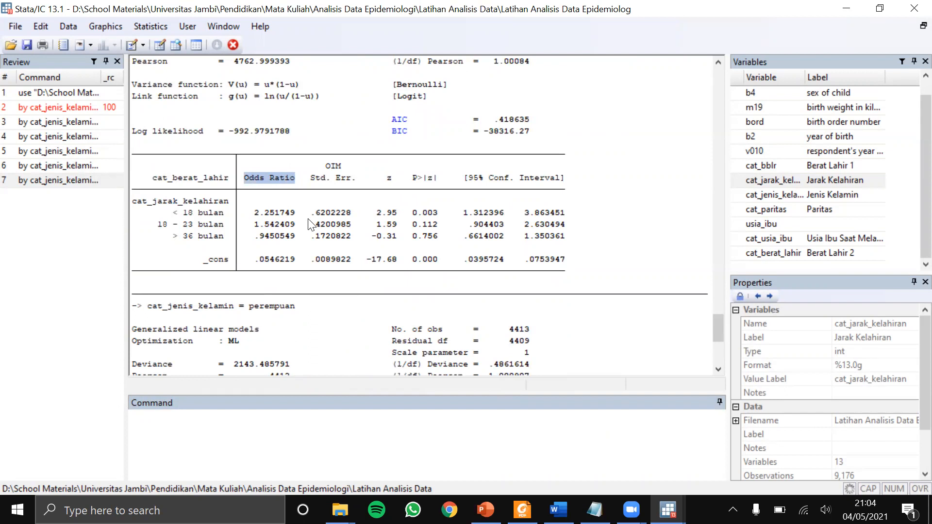
pyautogui.scroll(5, 361, 272)
pyautogui.scroll(-6, 361, 272)
pyautogui.scroll(4, 365, 271)
# - Switch to Word and make the "Analisis Stratifikasi" heading bold
pyautogui.click(558, 510)
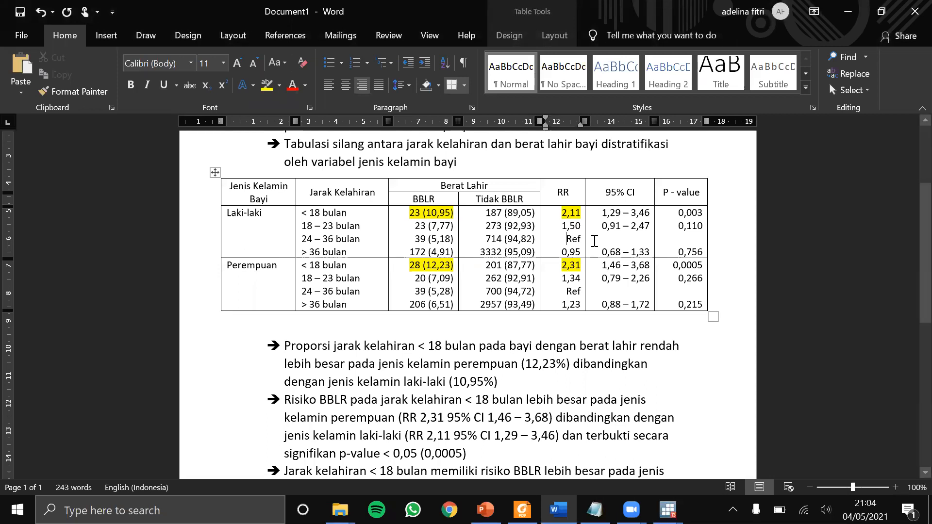
pyautogui.scroll(-8, 594, 240)
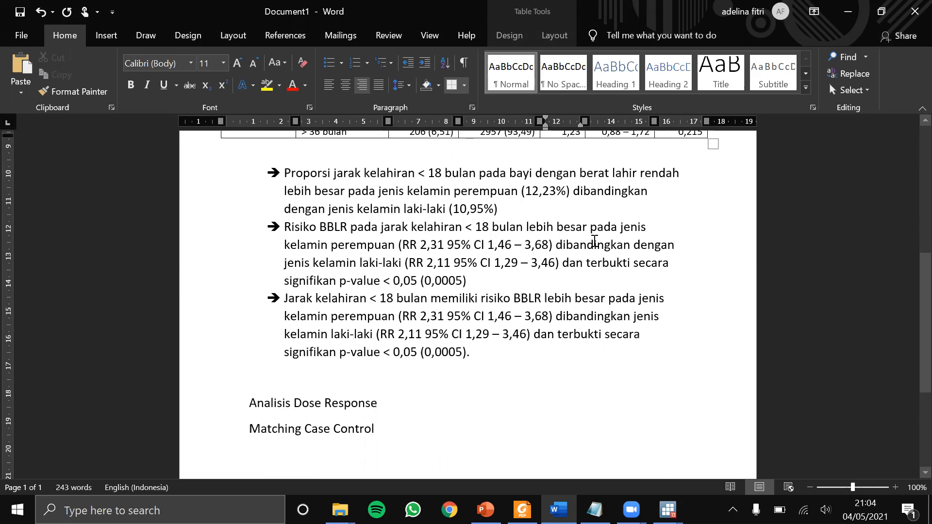
pyautogui.click(301, 303)
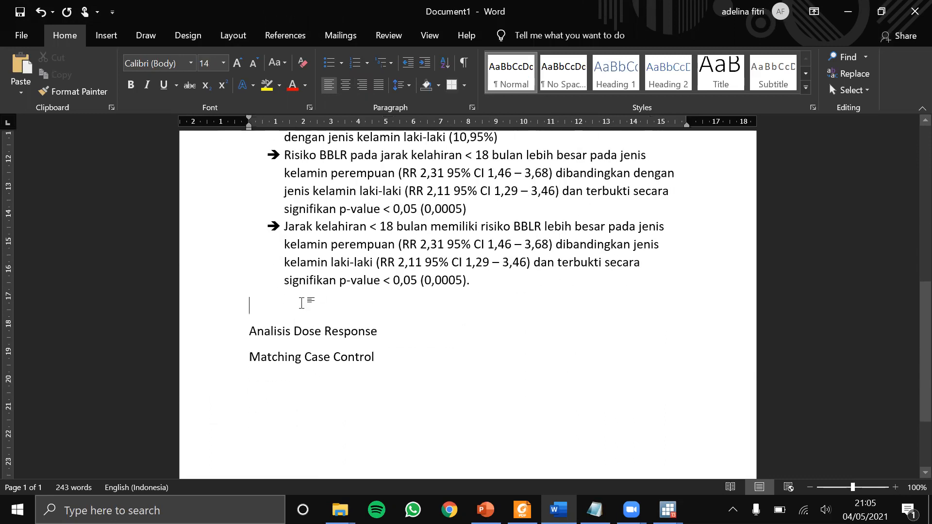
pyautogui.scroll(9, 301, 303)
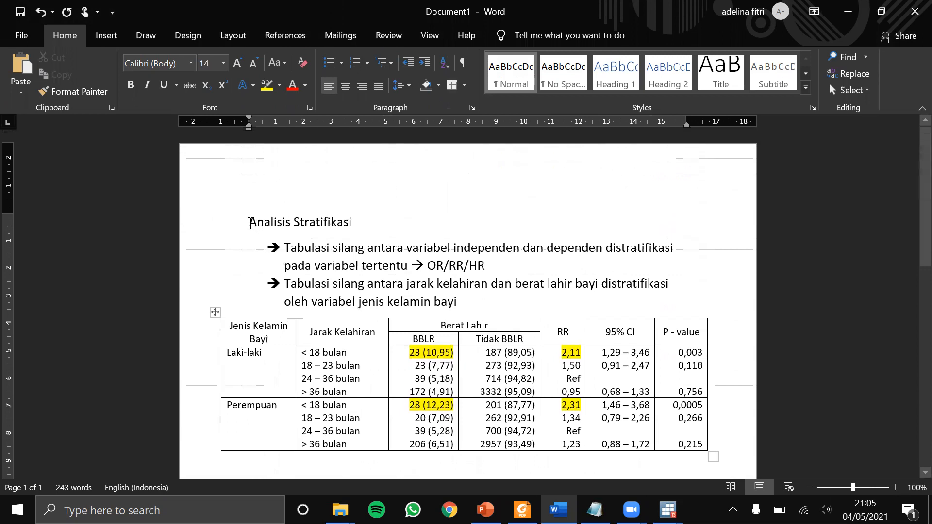
pyautogui.moveTo(250, 222); pyautogui.dragTo(347, 227)
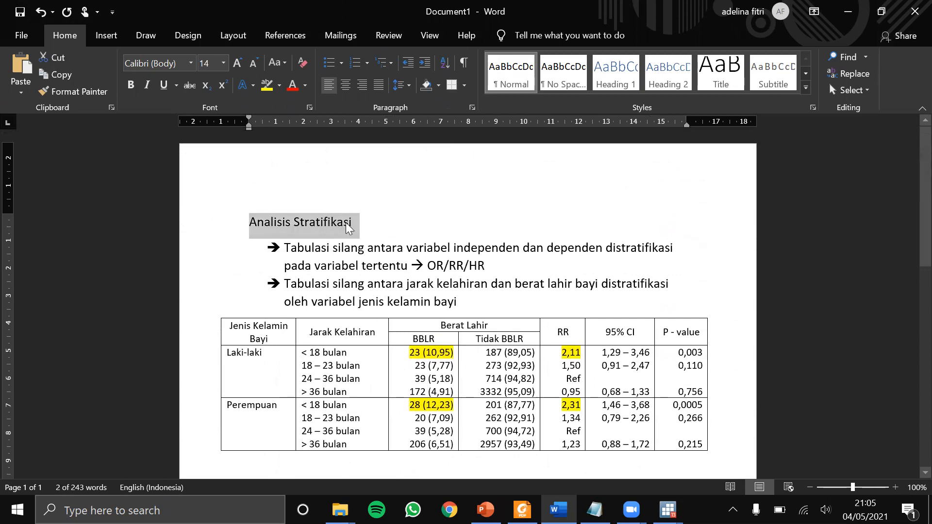
pyautogui.hotkey('ctrl', 'b')
# - Make the "Analisis Dose Response" heading bold and add two empty lines below it
pyautogui.scroll(-9, 347, 227)
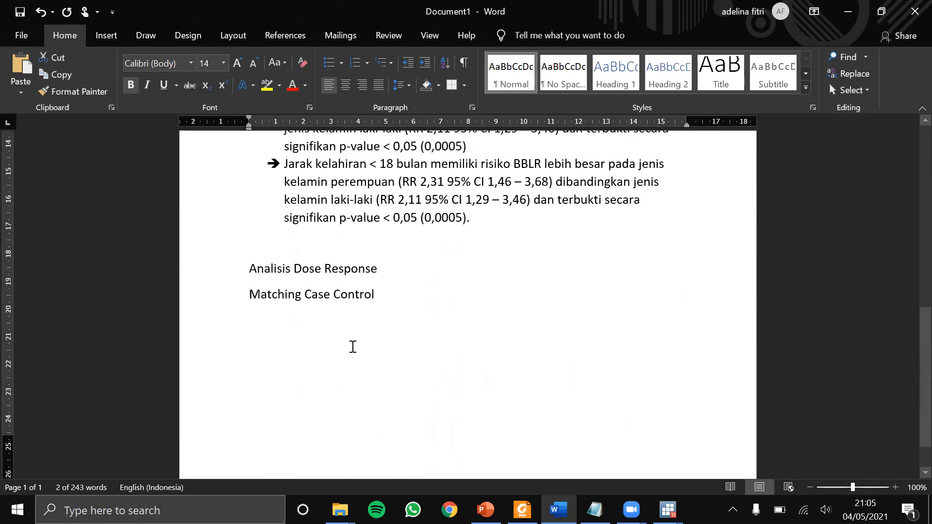
pyautogui.moveTo(382, 262); pyautogui.dragTo(251, 261)
pyautogui.hotkey('ctrl', 'b')
pyautogui.click(393, 270)
pyautogui.press('Return')
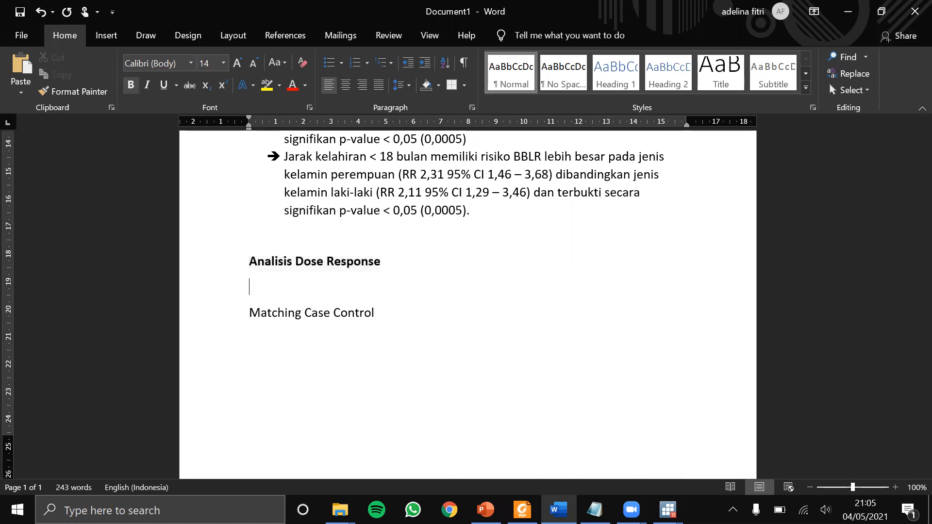
pyautogui.press('Return')
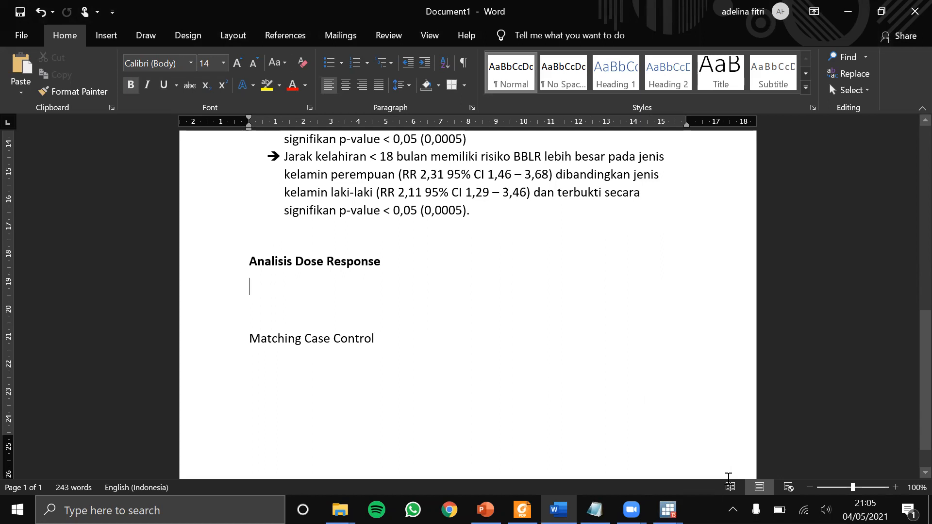
# - Switch to Stata and review the stratified glm command, in particular its "by cat_jenis_kelamin" prefix
pyautogui.click(667, 510)
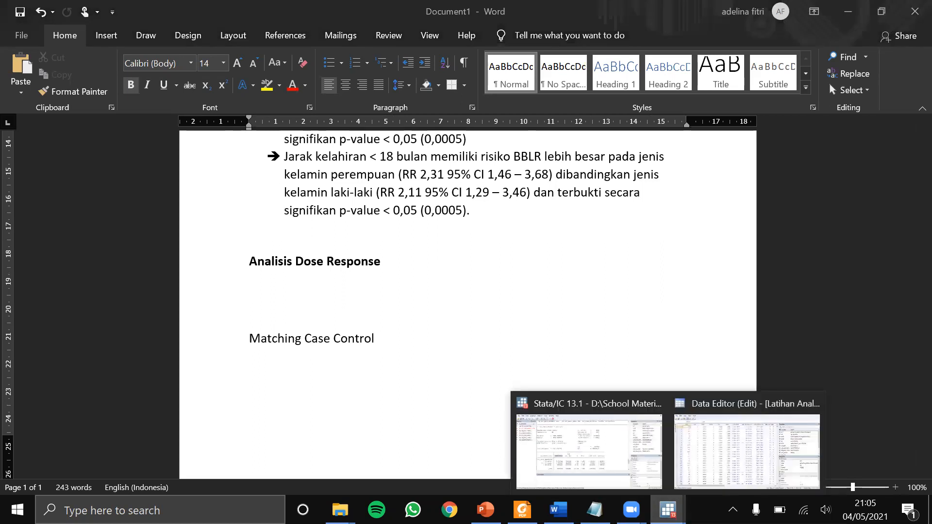
pyautogui.click(584, 434)
pyautogui.scroll(6, 526, 342)
pyautogui.moveTo(626, 272); pyautogui.dragTo(140, 271)
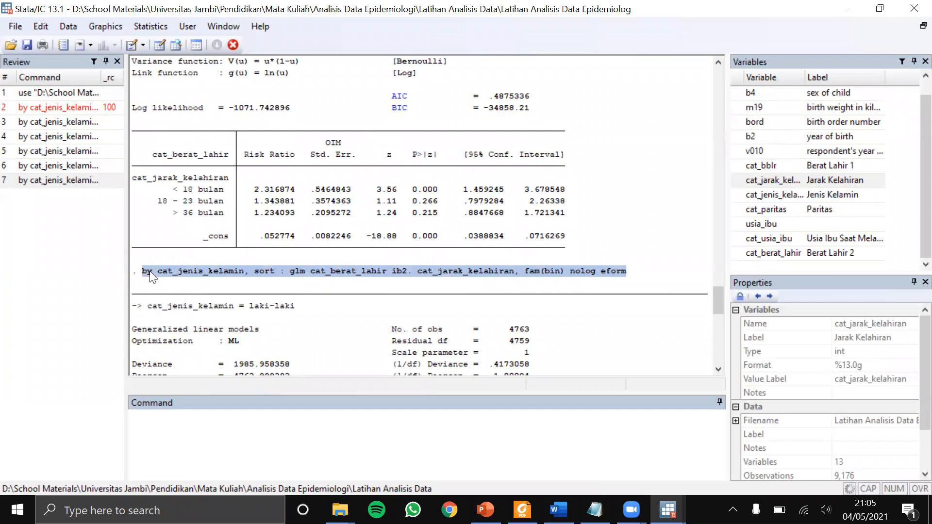
pyautogui.moveTo(142, 269); pyautogui.dragTo(153, 268)
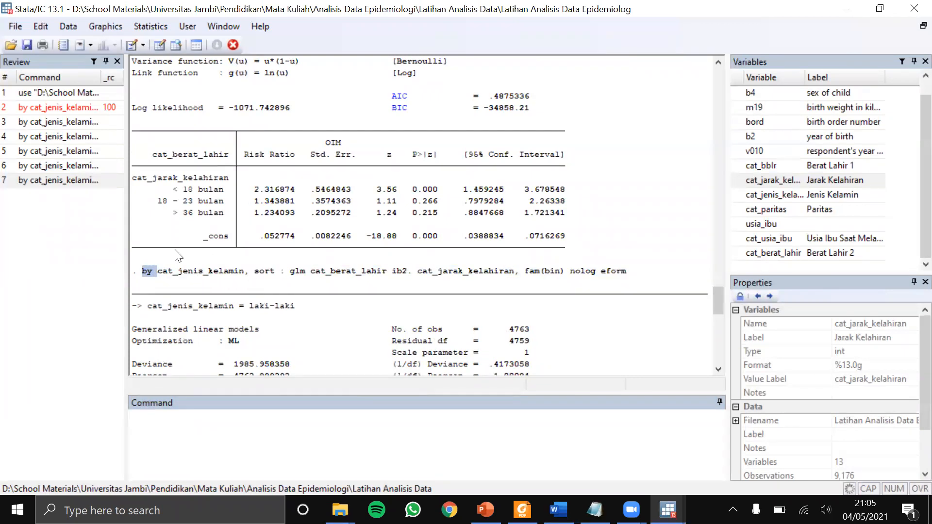
pyautogui.moveTo(139, 270); pyautogui.dragTo(243, 268)
pyautogui.click(243, 267)
# - Begin an unstratified glm command with cat_berat_lahir as the outcome and cat_jarak_kelahiran as the predictor
pyautogui.click(370, 433)
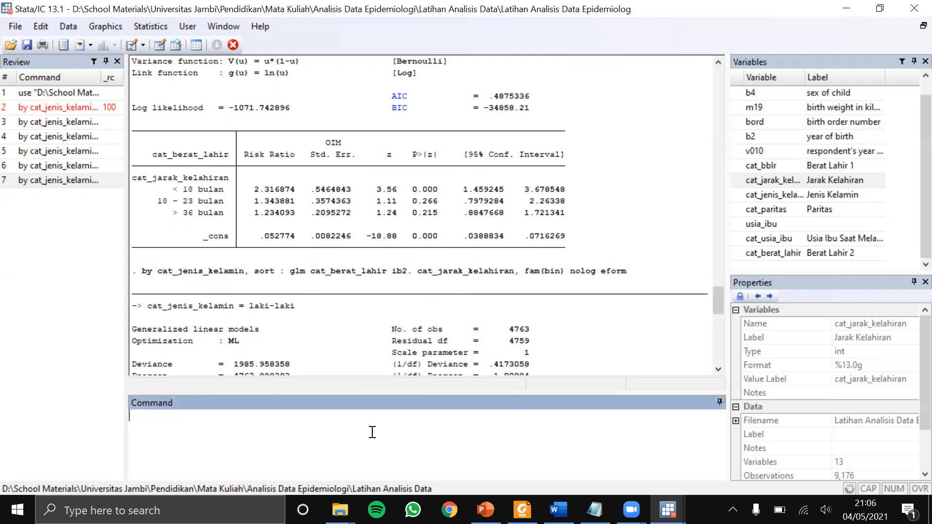
pyautogui.write('glm')
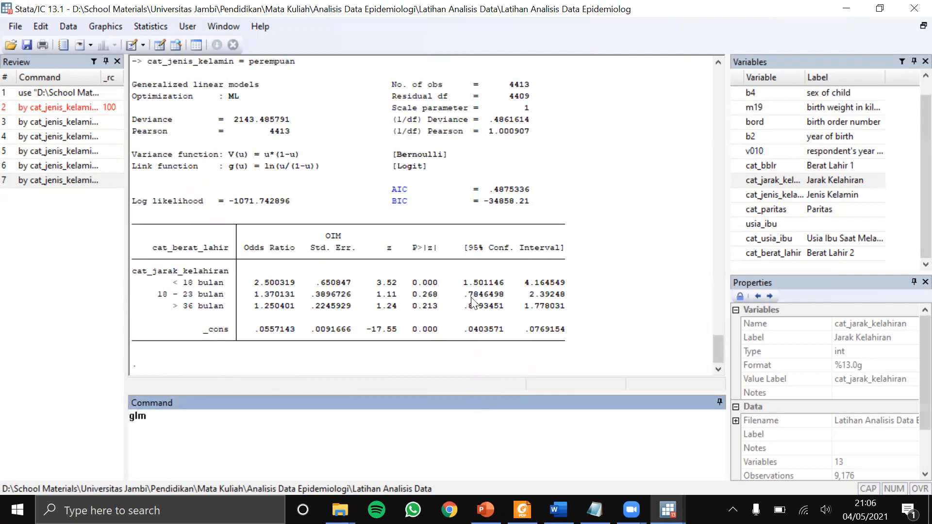
pyautogui.doubleClick(739, 254)
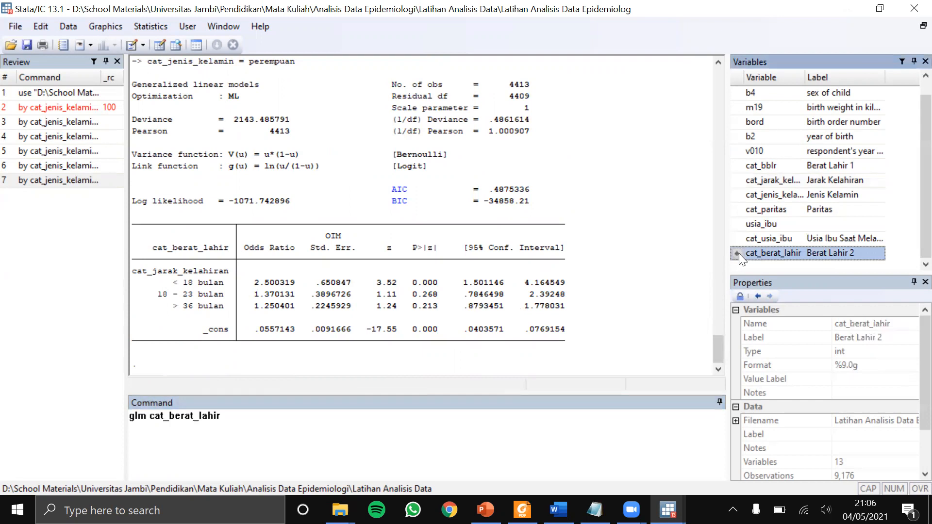
pyautogui.click(737, 181)
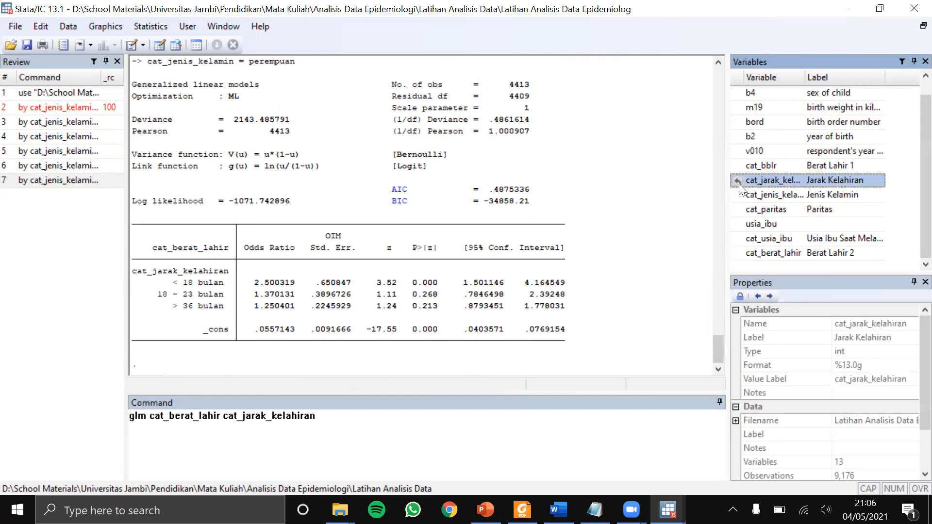
pyautogui.click(443, 420)
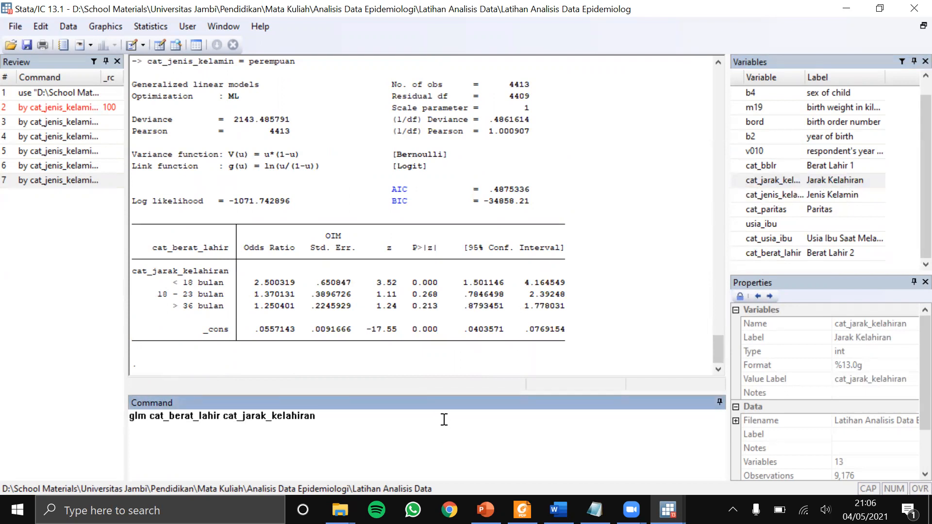
# - Prefix cat_jarak_kelahiran with the base level ib3. and end the variable list with a comma for the options
pyautogui.write(',')
pyautogui.click(223, 418)
pyautogui.write('ib')
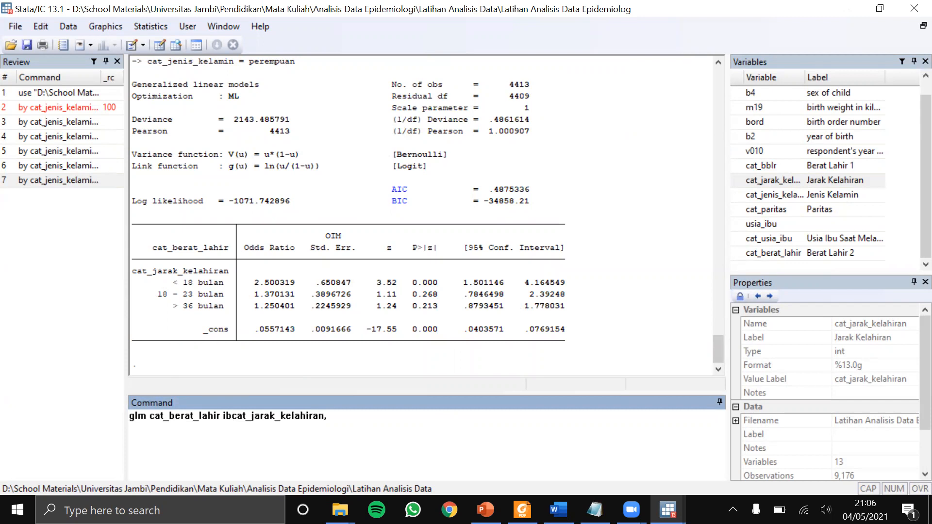
pyautogui.write('.')
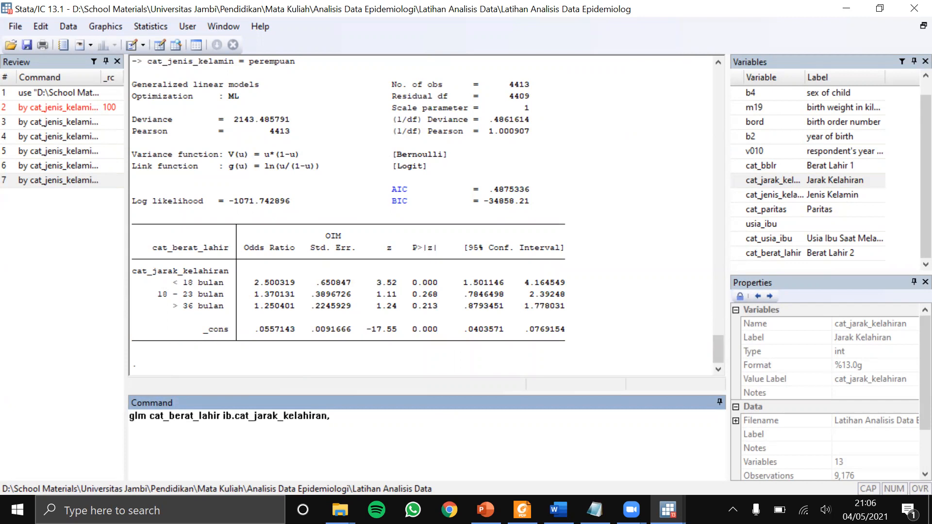
pyautogui.write('3')
pyautogui.press('BackSpace')
pyautogui.press('BackSpace')
pyautogui.write('3.')
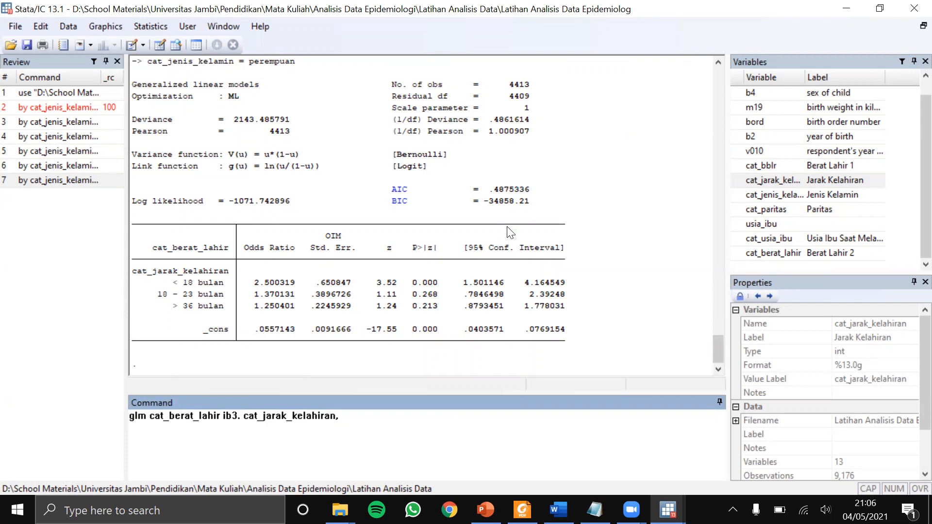
# - Reuse the options "fam(bin) link(log) nolog eform" from the earlier risk ratio command and run the glm model
pyautogui.scroll(10, 511, 233)
pyautogui.scroll(15, 529, 246)
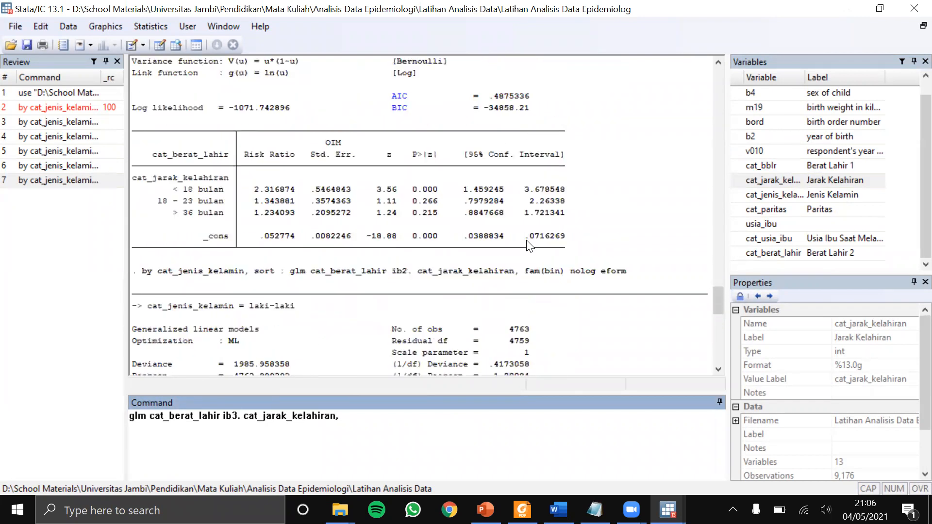
pyautogui.scroll(2, 529, 246)
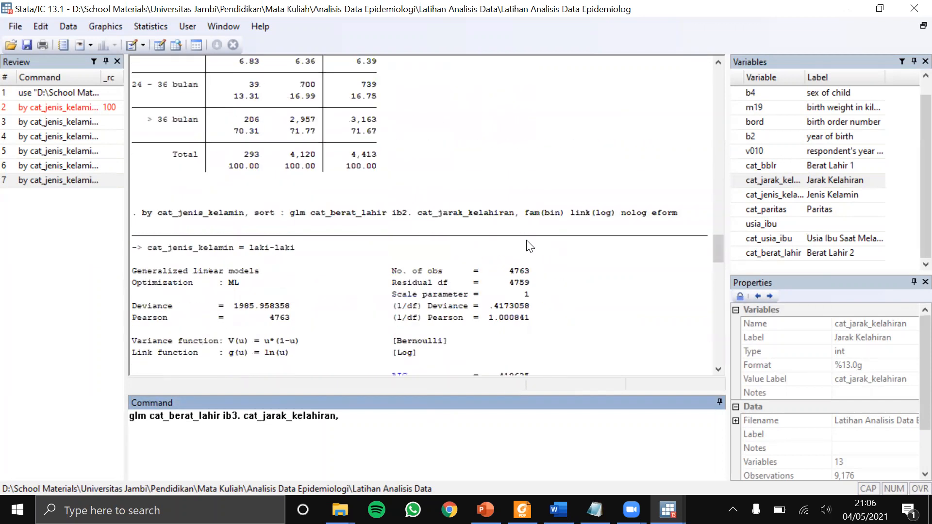
pyautogui.scroll(-2, 653, 213)
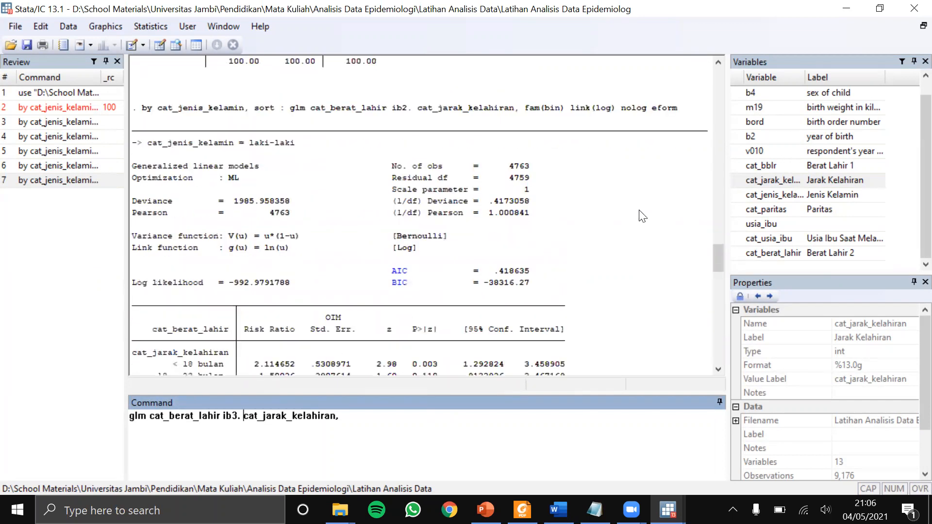
pyautogui.scroll(1, 653, 214)
pyautogui.moveTo(678, 178); pyautogui.dragTo(506, 184)
pyautogui.hotkey('ctrl', 'c')
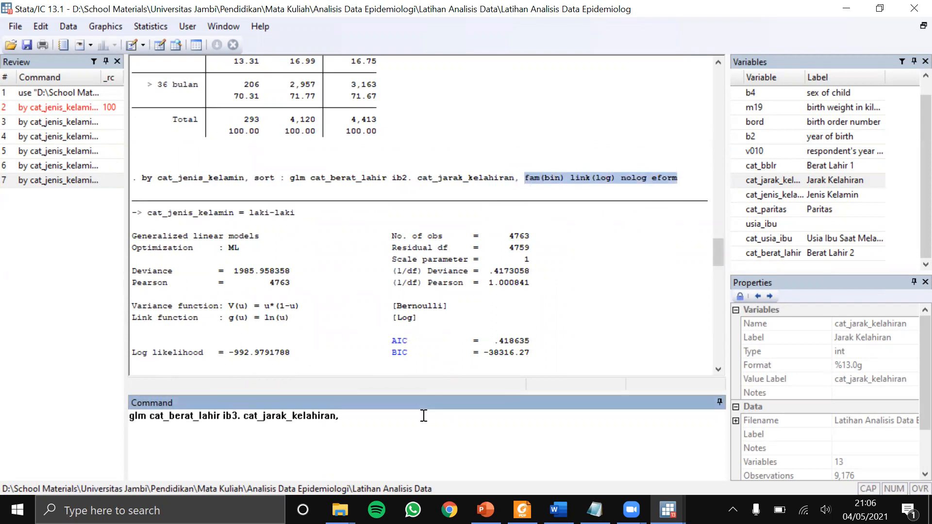
pyautogui.hotkey('ctrl', 'v')
pyautogui.press('Return')
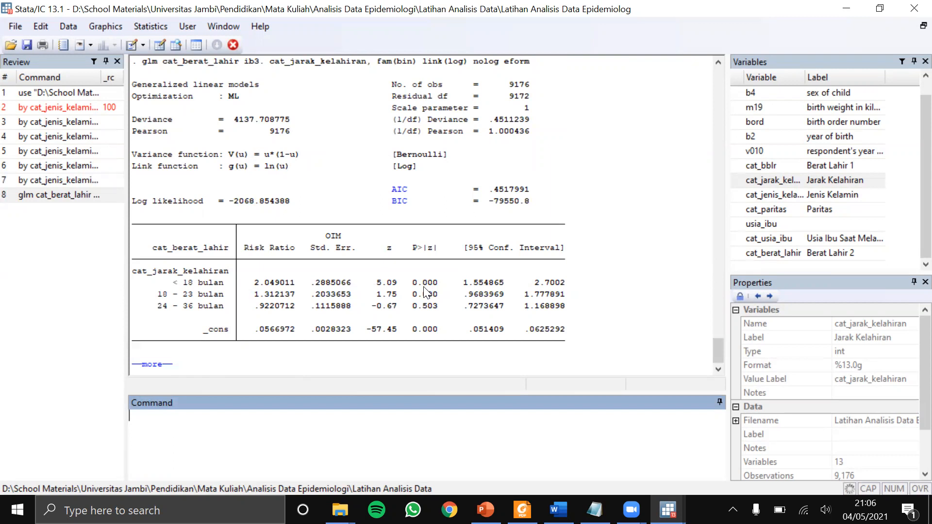
# - Check the risk ratio table of the new model and continue the paused output to its end
pyautogui.scroll(1, 430, 297)
pyautogui.scroll(-1, 429, 297)
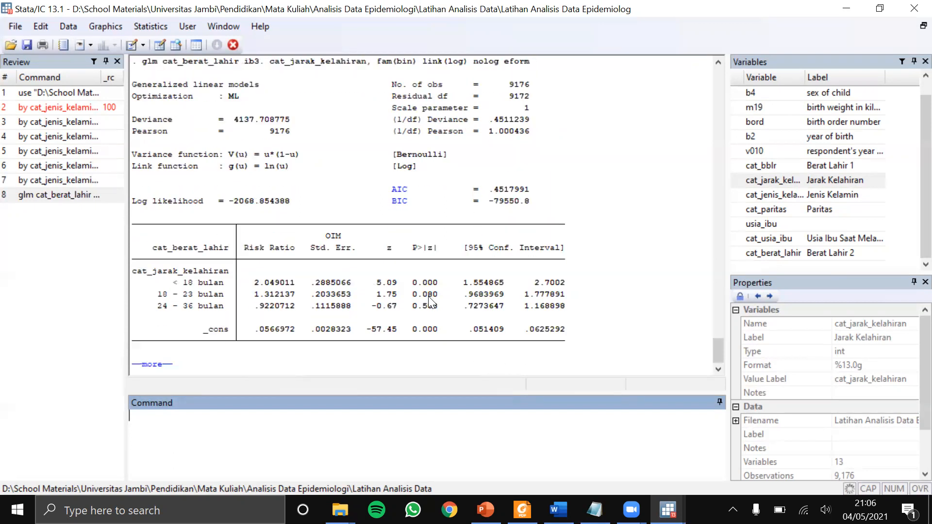
pyautogui.click(153, 364)
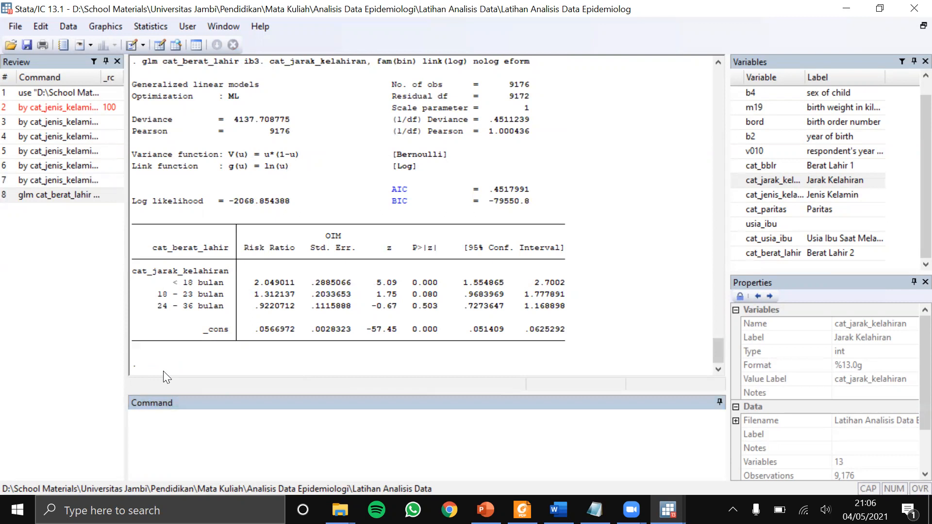
pyautogui.click(550, 33)
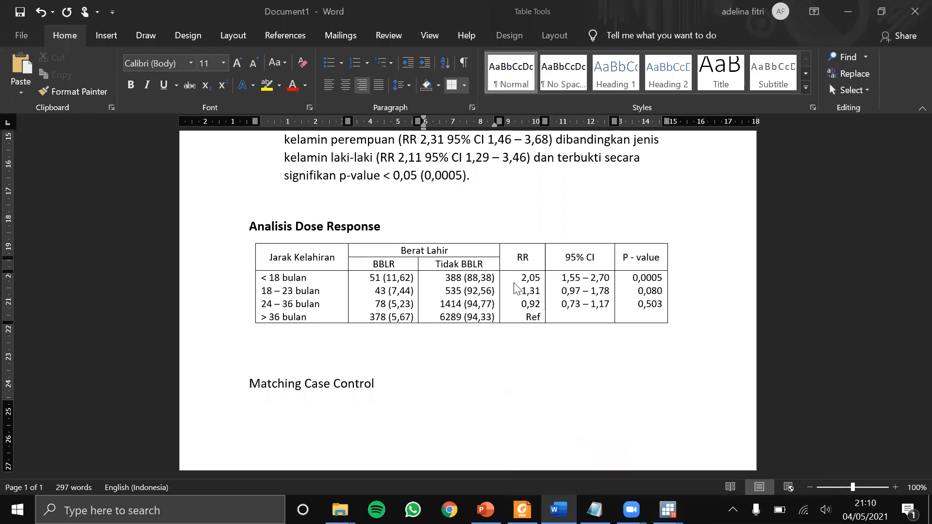
# - Return to Stata and examine the unstratified ib3. glm results against the tabulation and the earlier stratified output
pyautogui.moveTo(682, 492)
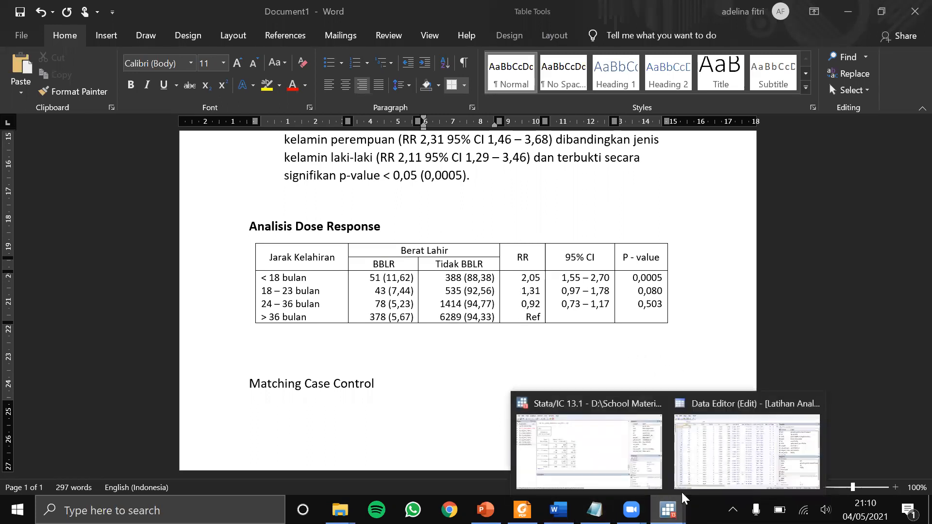
pyautogui.click(627, 462)
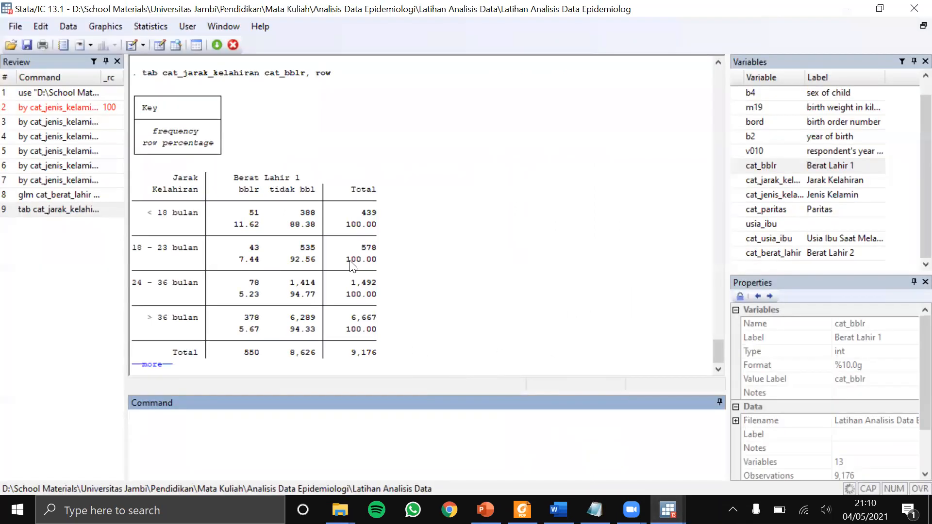
pyautogui.scroll(5, 489, 311)
pyautogui.scroll(7, 489, 310)
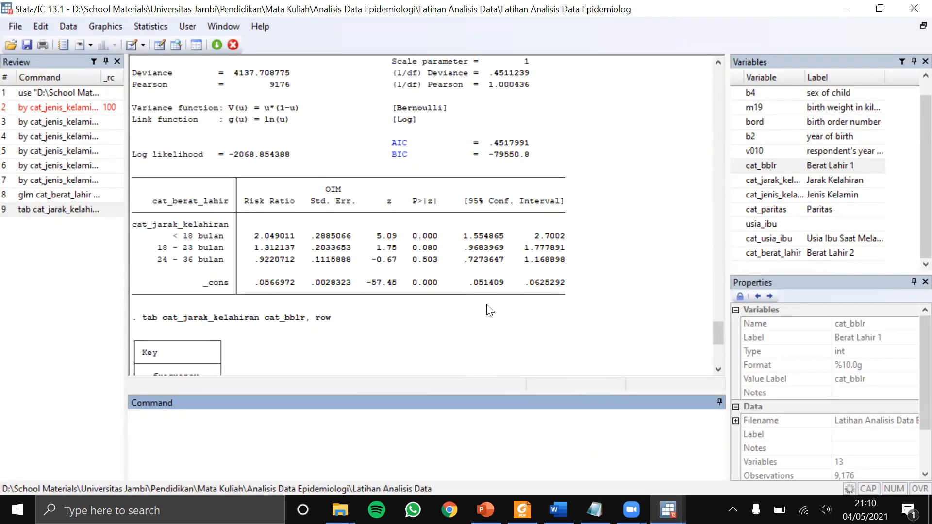
pyautogui.scroll(15, 486, 311)
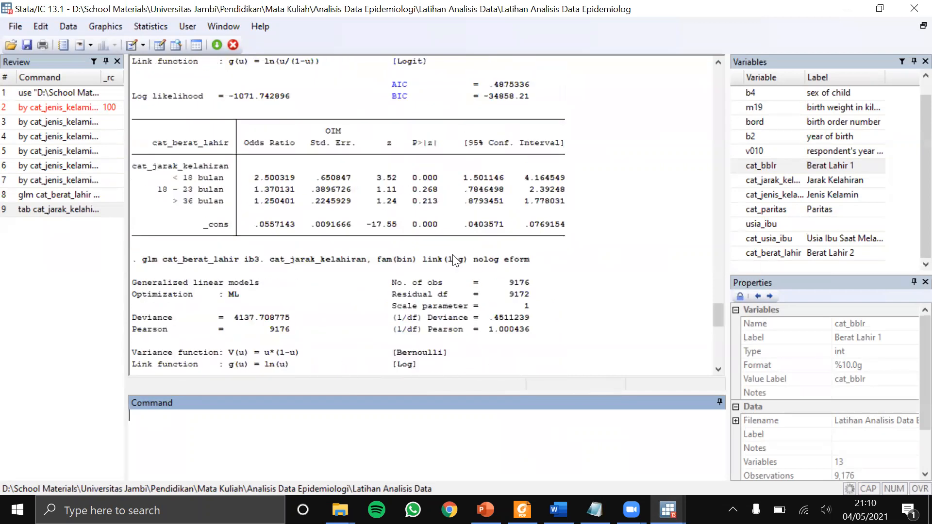
pyautogui.scroll(8, 452, 261)
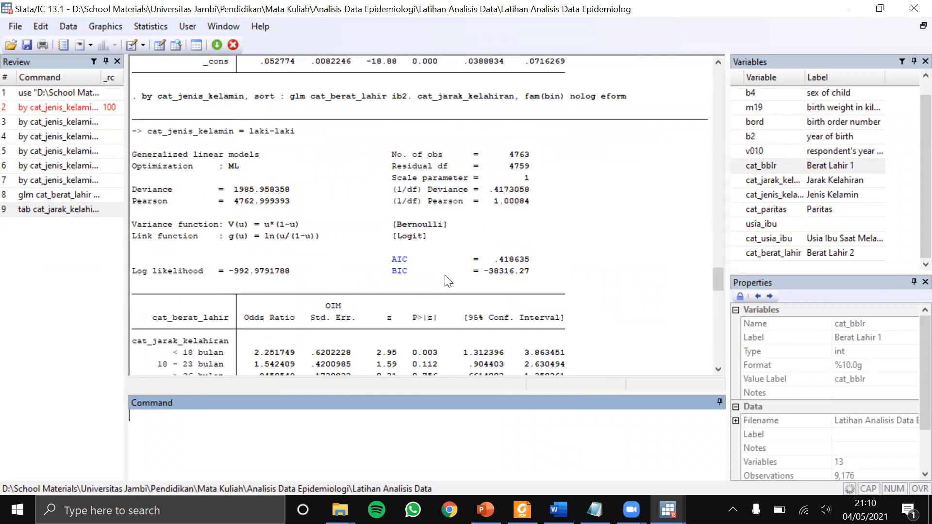
pyautogui.scroll(-13, 452, 257)
pyautogui.scroll(-4, 452, 256)
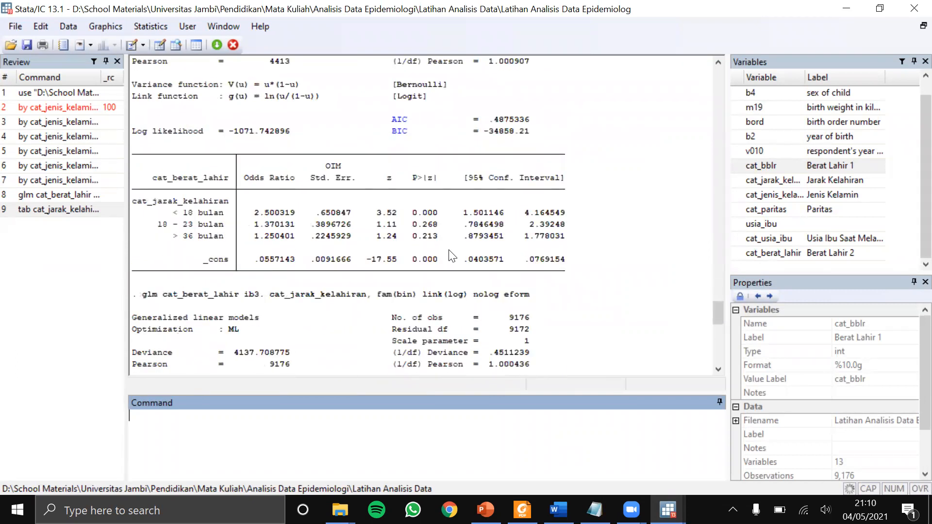
pyautogui.scroll(-3, 452, 255)
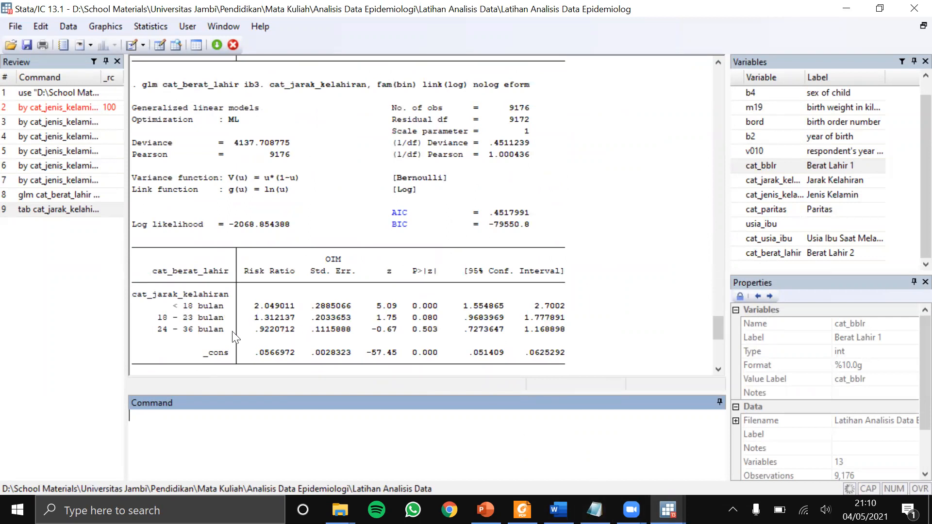
# - Switch to Word and compare the RR values with the Jarak Kelahiran categories in the dose-response table
pyautogui.click(558, 510)
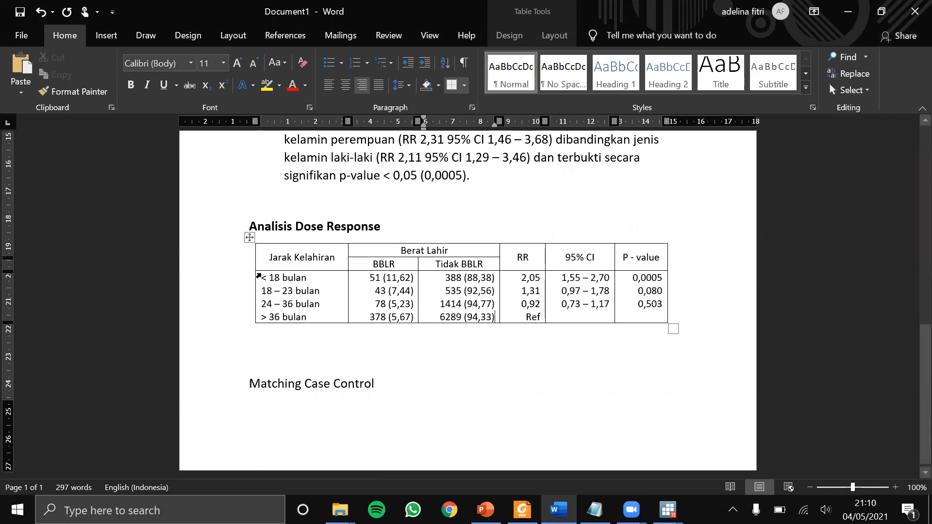
pyautogui.moveTo(524, 278); pyautogui.dragTo(542, 303)
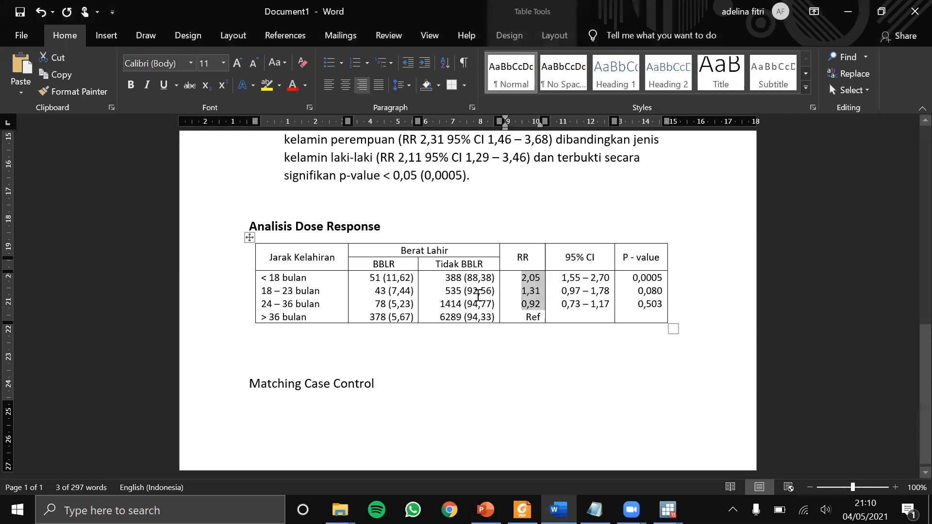
pyautogui.click(524, 276)
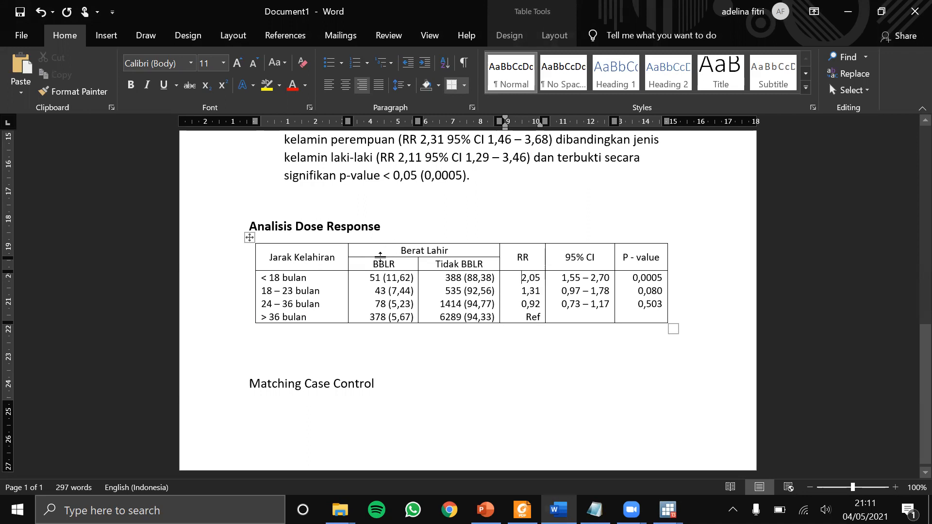
pyautogui.moveTo(522, 278); pyautogui.dragTo(542, 302)
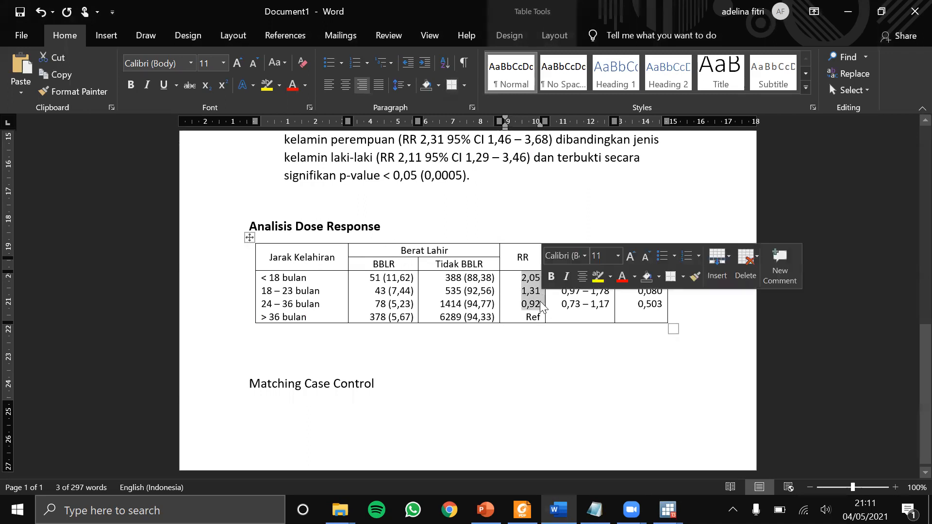
pyautogui.click(257, 281)
pyautogui.click(265, 278)
pyautogui.moveTo(262, 279); pyautogui.dragTo(320, 304)
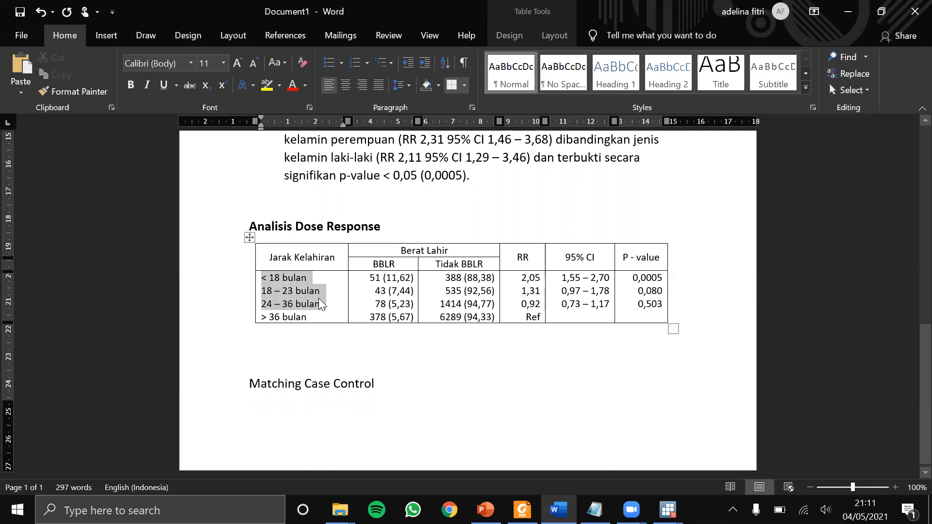
# - Start a non-bold arrow-bulleted interpretation below the dose-response table with the words "Semakin panjang jarak kelahiran"
pyautogui.click(286, 337)
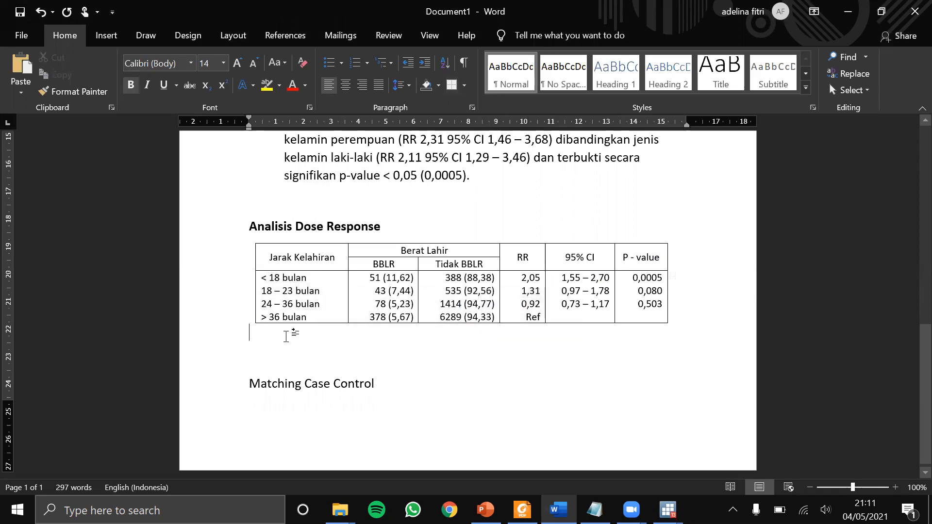
pyautogui.press('Return')
pyautogui.write('-> semak')
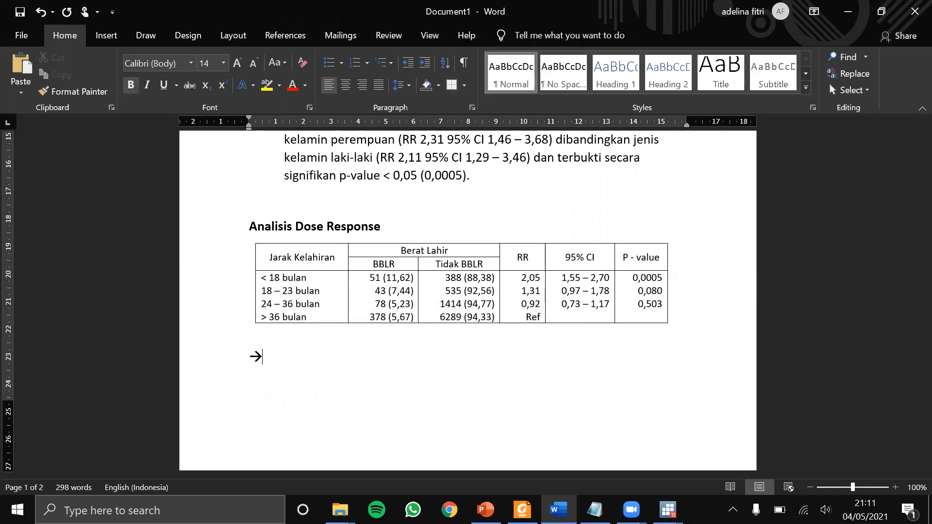
pyautogui.press('BackSpace')
pyautogui.press('BackSpace')
pyautogui.press('BackSpace')
pyautogui.press('BackSpace')
pyautogui.press('BackSpace')
pyautogui.hotkey('ctrl', 'b')
pyautogui.write('semakin pan')
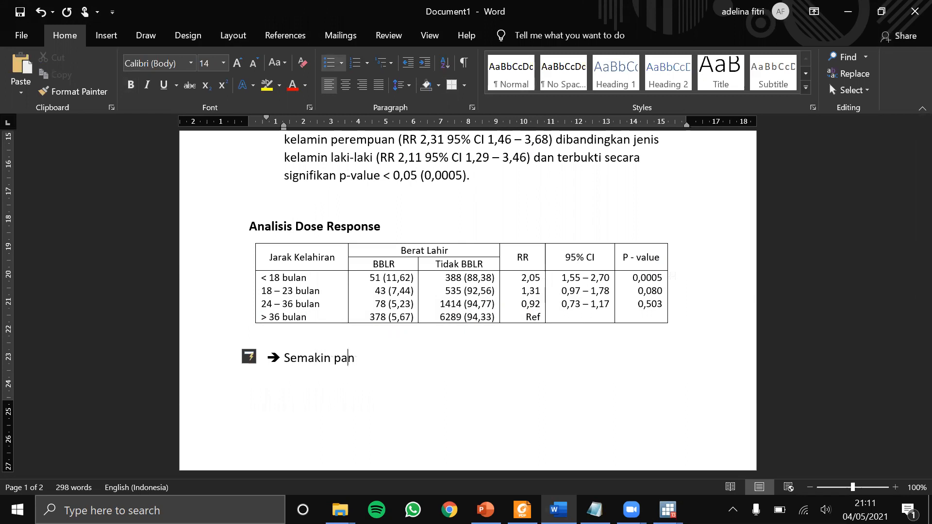
pyautogui.write('jang jarak kelahiran')
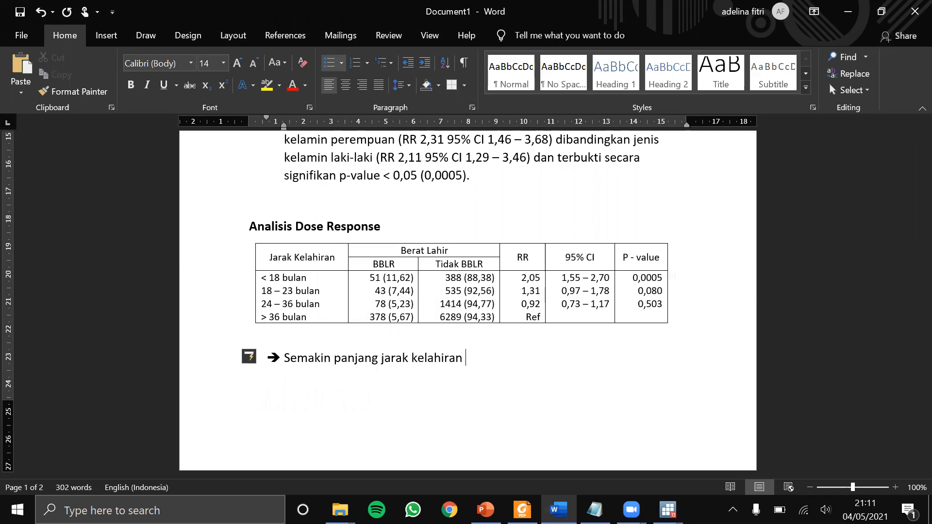
# - Complete the dose-response interpretation with "maka risiko berat bayi lahir rendah akan semakin kecil."
pyautogui.write(' maka akan men')
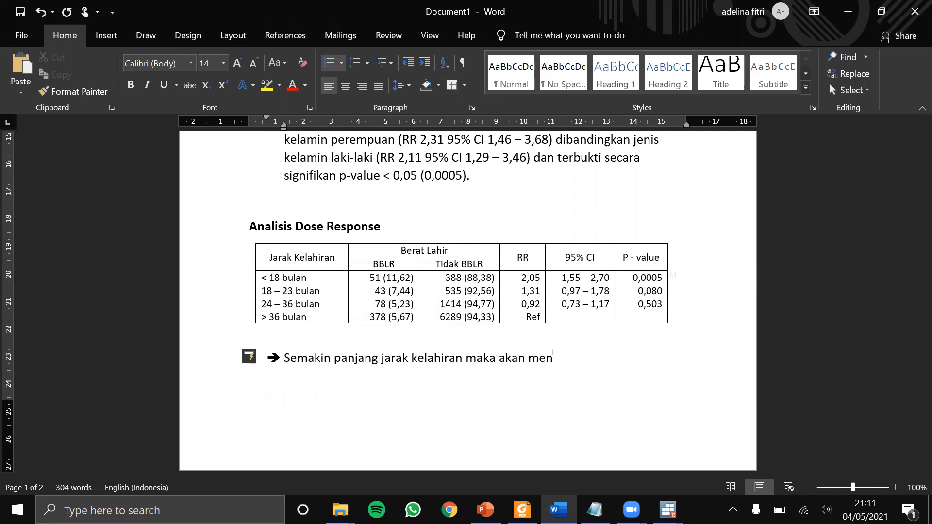
pyautogui.press('BackSpace')
pyautogui.press('BackSpace')
pyautogui.press('BackSpace')
pyautogui.press('BackSpace')
pyautogui.press('BackSpace')
pyautogui.press('BackSpace')
pyautogui.press('BackSpace')
pyautogui.press('BackSpace')
pyautogui.write('risiko berat ba')
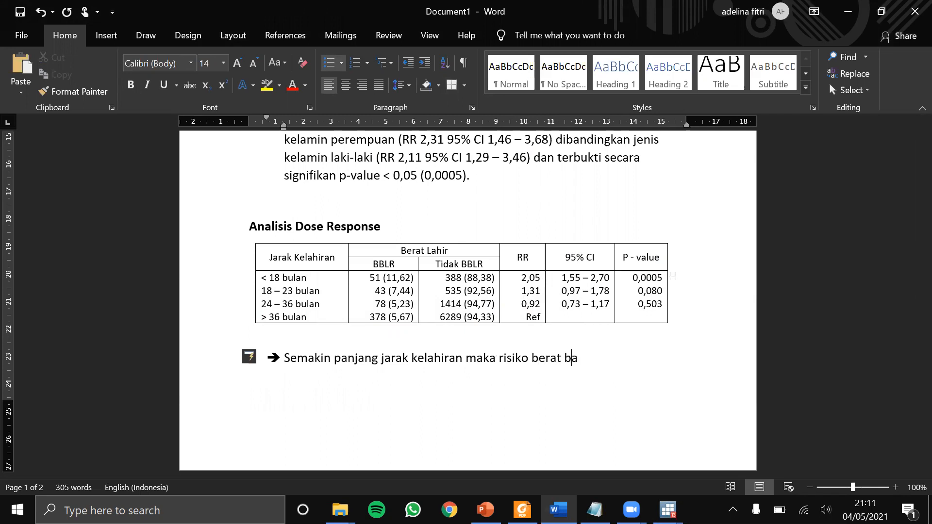
pyautogui.write('yi lahir rendah akan ')
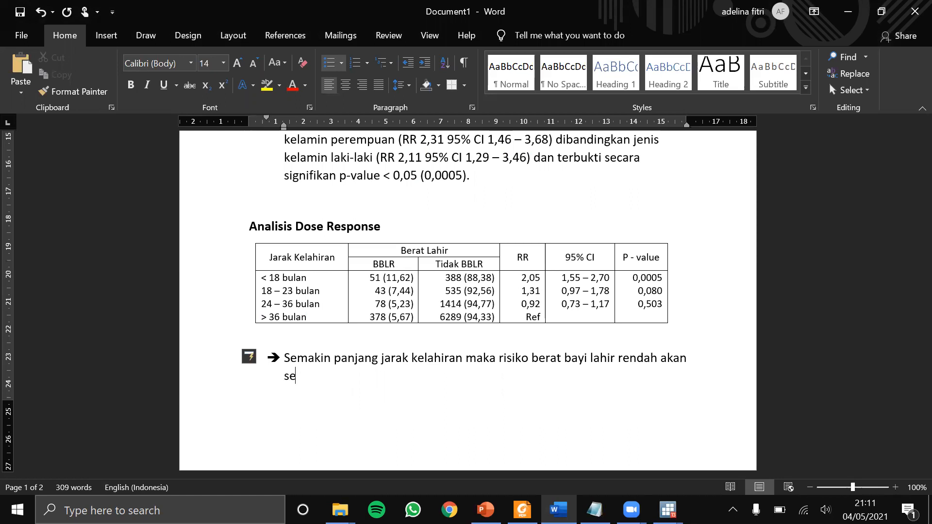
pyautogui.write('semakin kecil.')
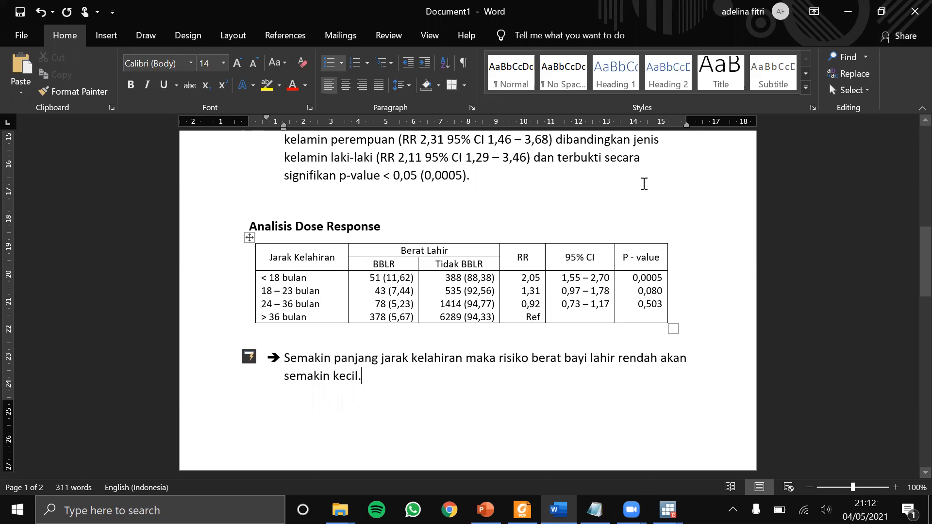
# - Switch to the thesis PDF in Foxit Reader and examine the birth interval curves in Gambar 6.1 and Gambar 6.2 against the Word interpretation
pyautogui.click(522, 509)
pyautogui.moveTo(910, 316); pyautogui.dragTo(910, 393)
pyautogui.scroll(6, 617, 321)
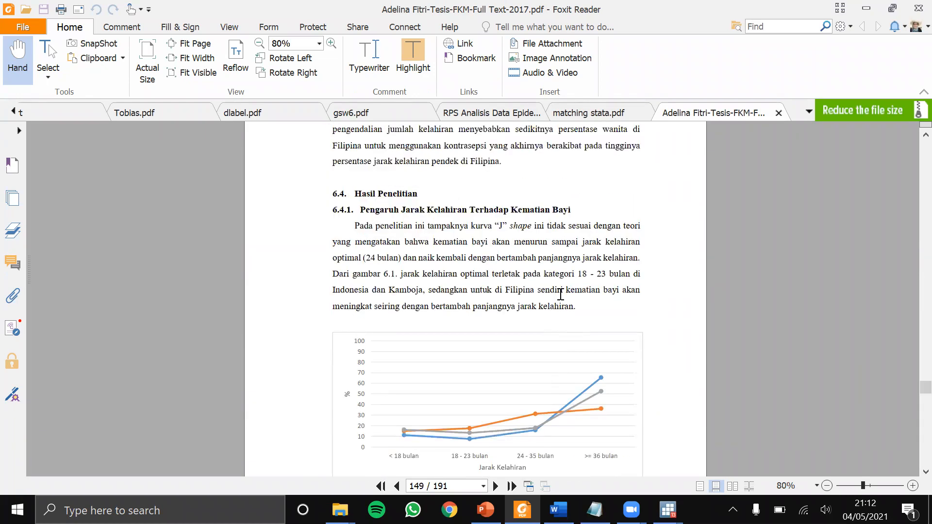
pyautogui.scroll(-3, 559, 296)
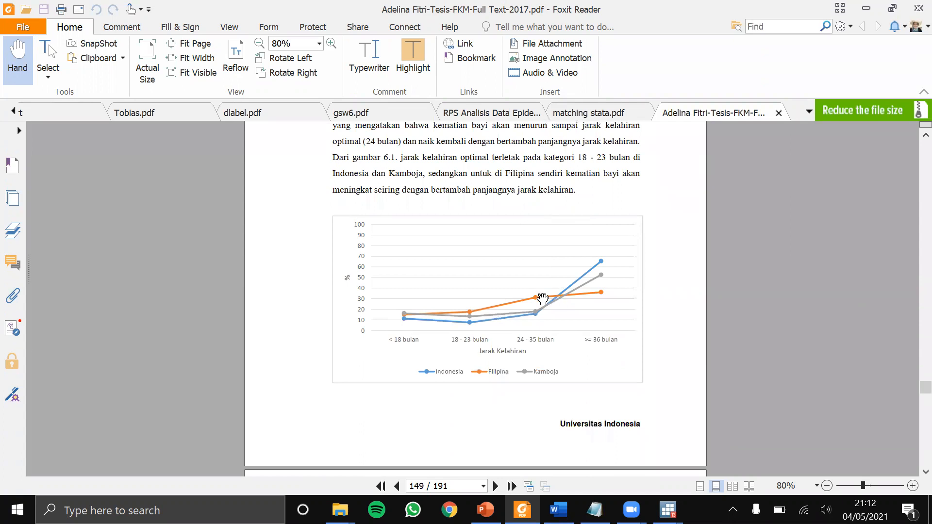
pyautogui.scroll(-3, 542, 295)
pyautogui.scroll(3, 542, 298)
pyautogui.scroll(-8, 608, 268)
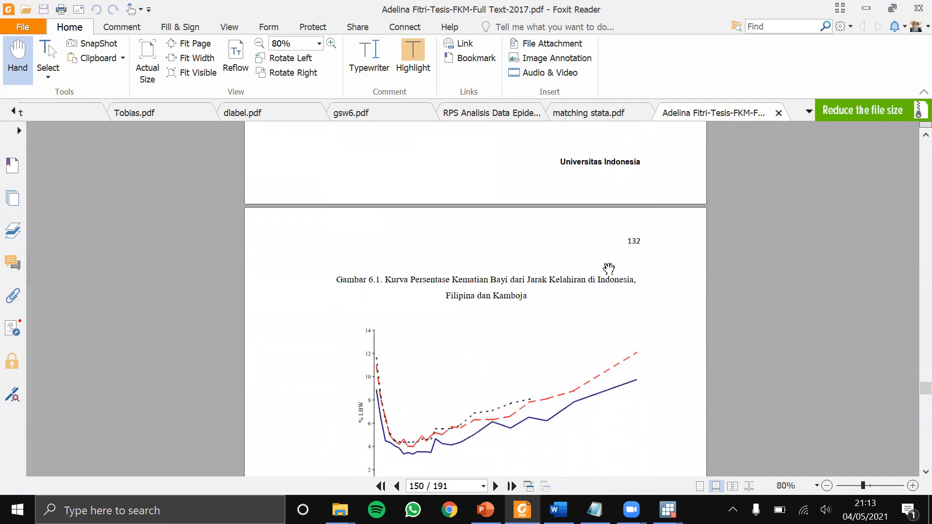
pyautogui.scroll(-3, 609, 268)
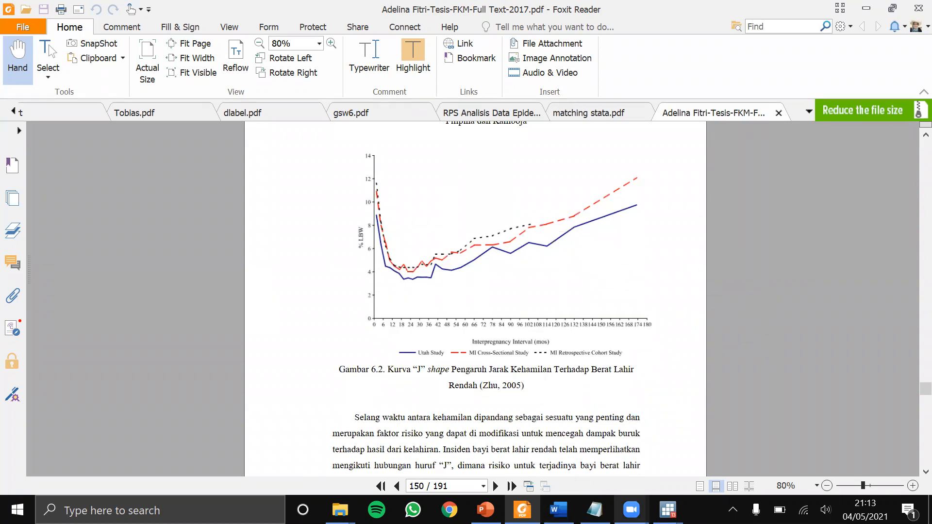
pyautogui.click(558, 510)
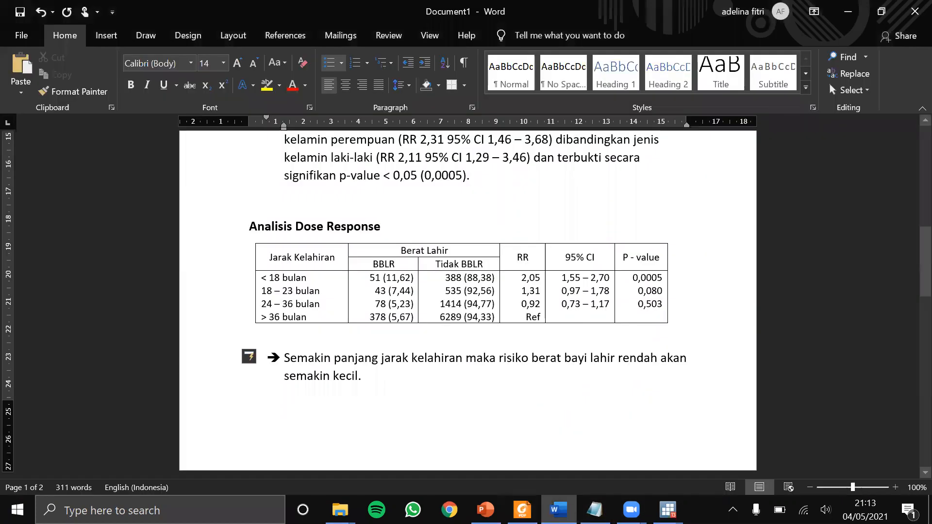
pyautogui.click(557, 510)
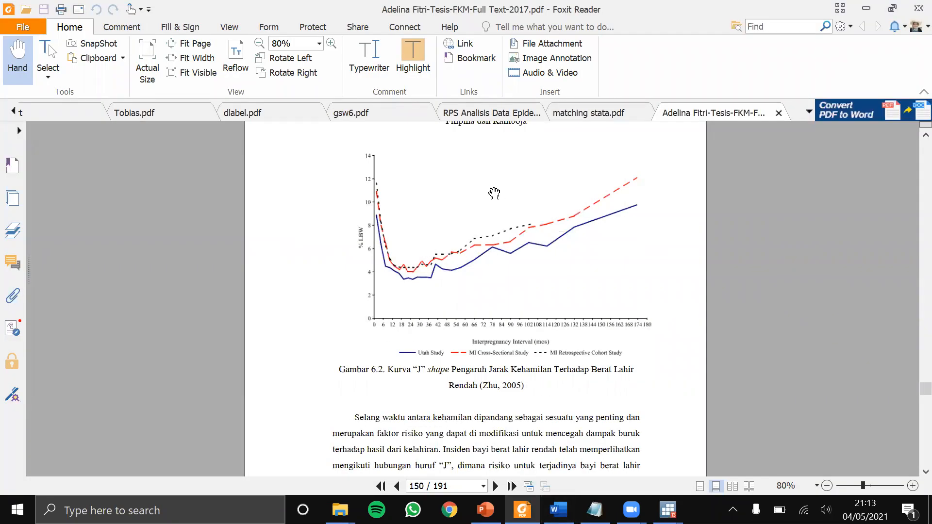
# - Return to Word and extend the RR reference entry for "> 36 bulan" to "Ref / 1"
pyautogui.click(558, 509)
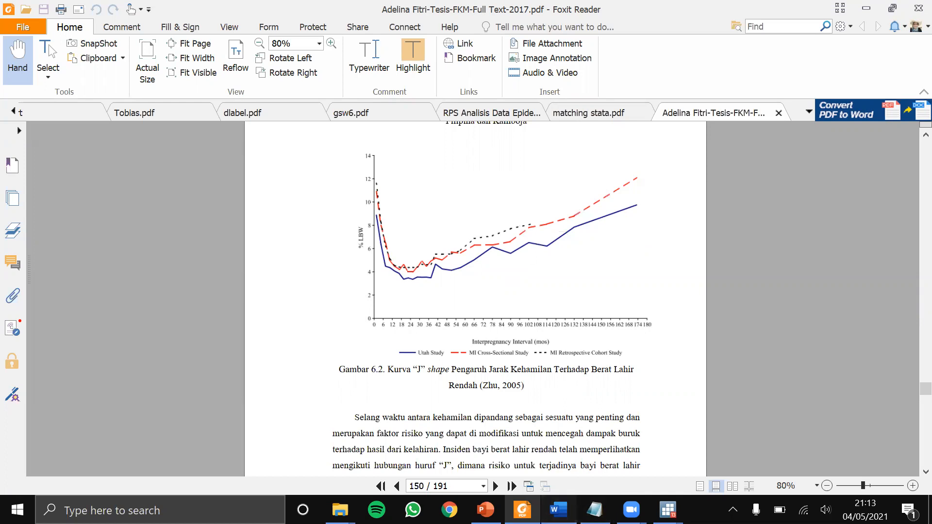
pyautogui.click(544, 318)
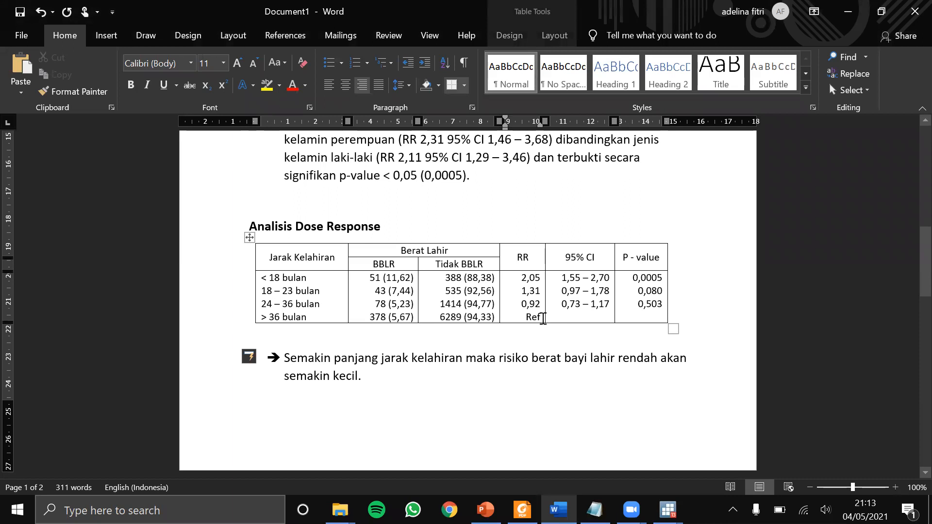
pyautogui.write('/ 1')
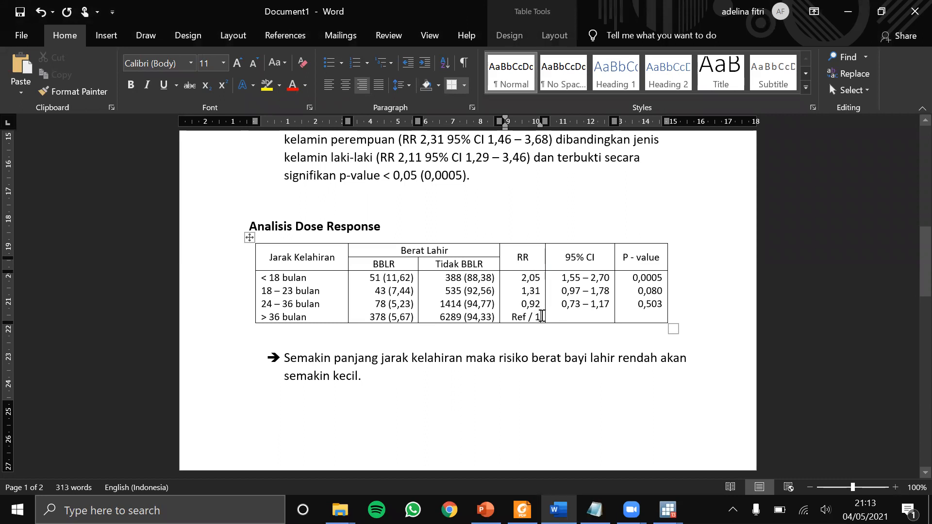
# - Switch to the "5. Matching" presentation in PowerPoint and read it from the title slide through the Partial matching slide
pyautogui.click(558, 509)
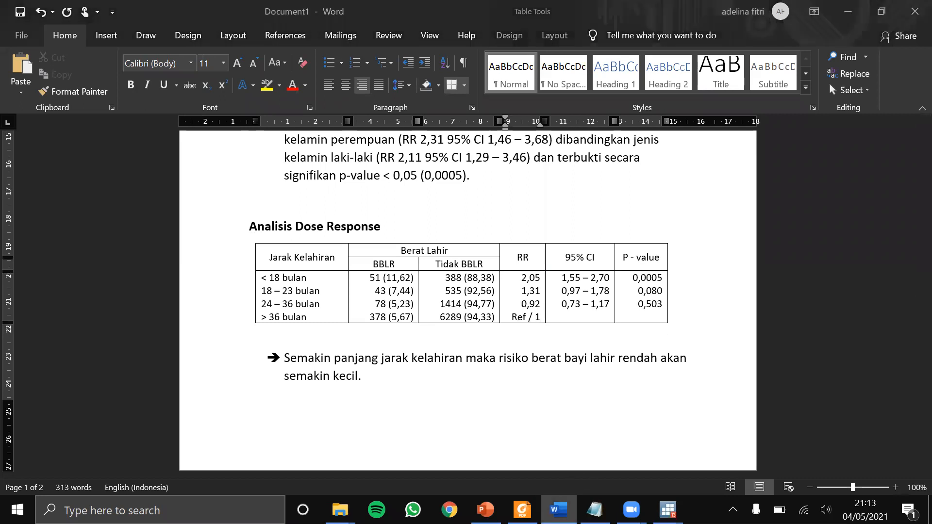
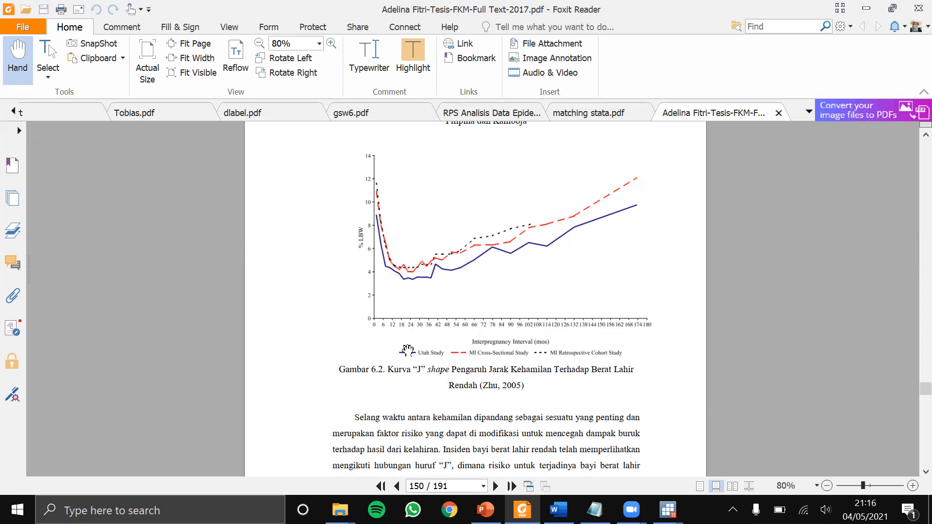
pyautogui.click(485, 510)
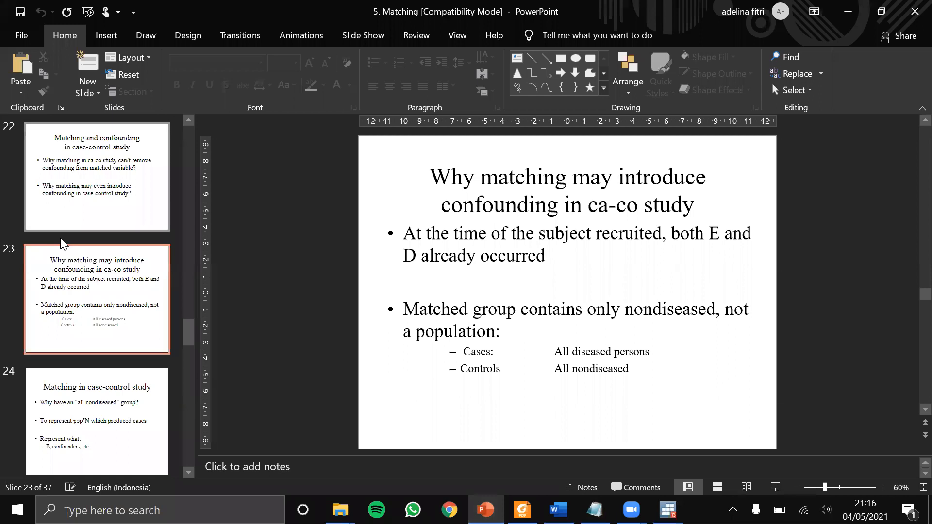
pyautogui.moveTo(188, 332); pyautogui.dragTo(187, 135)
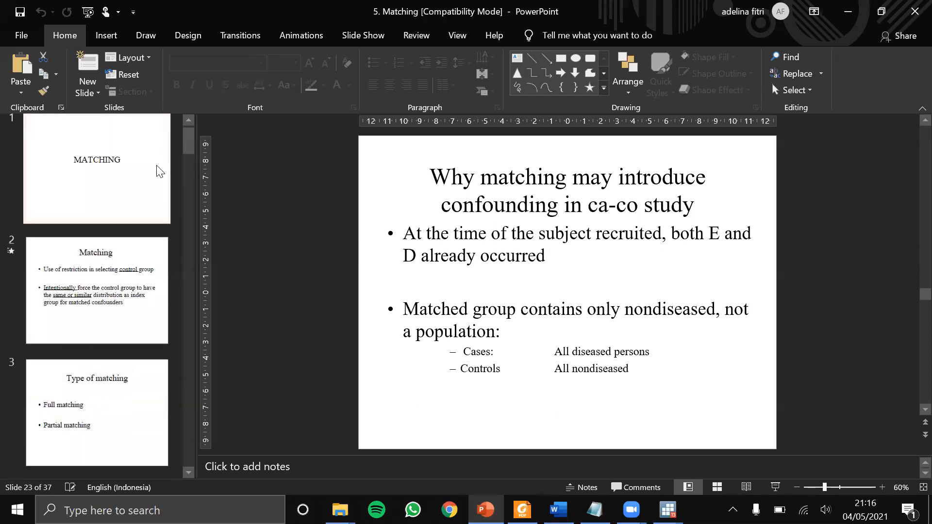
pyautogui.click(135, 173)
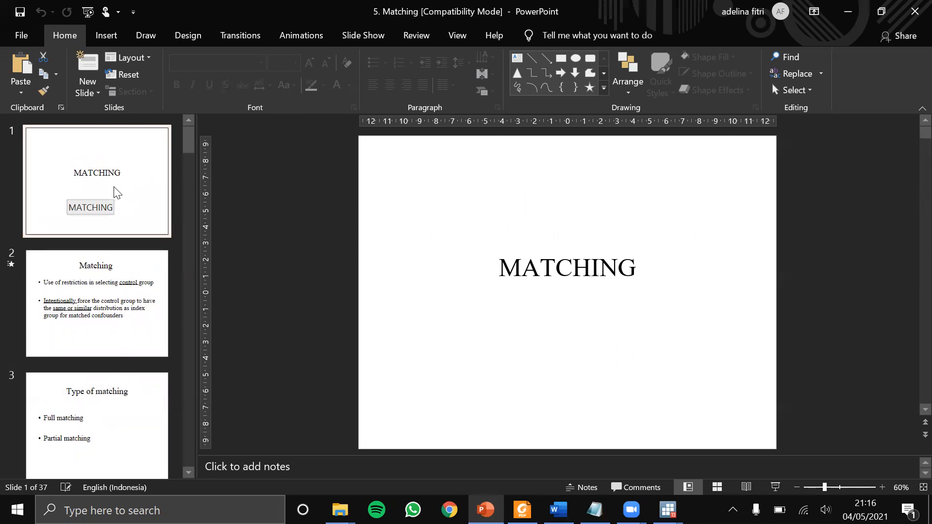
pyautogui.press('Down')
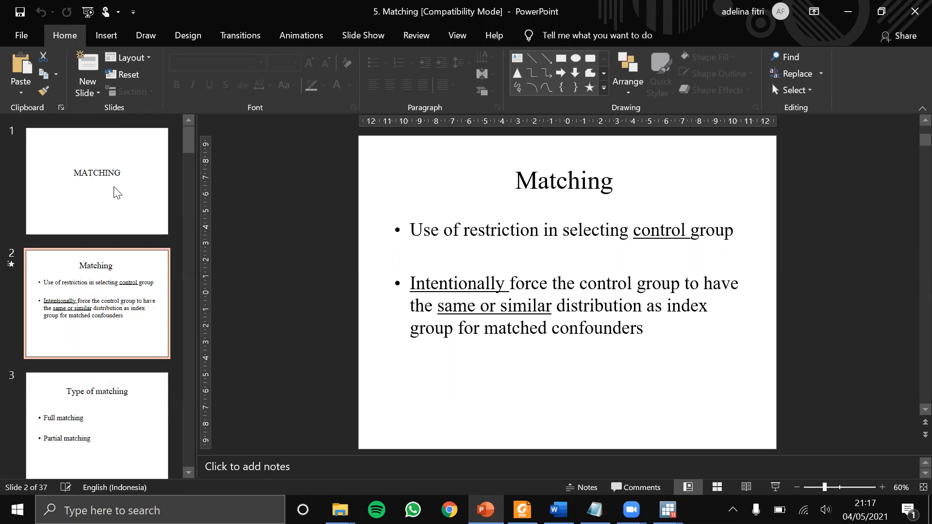
pyautogui.press('Down')
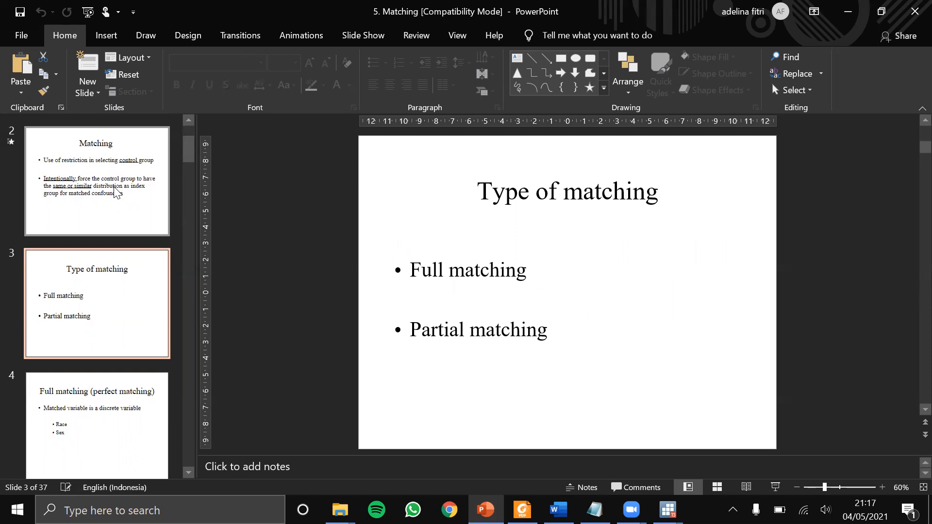
pyautogui.press('Down')
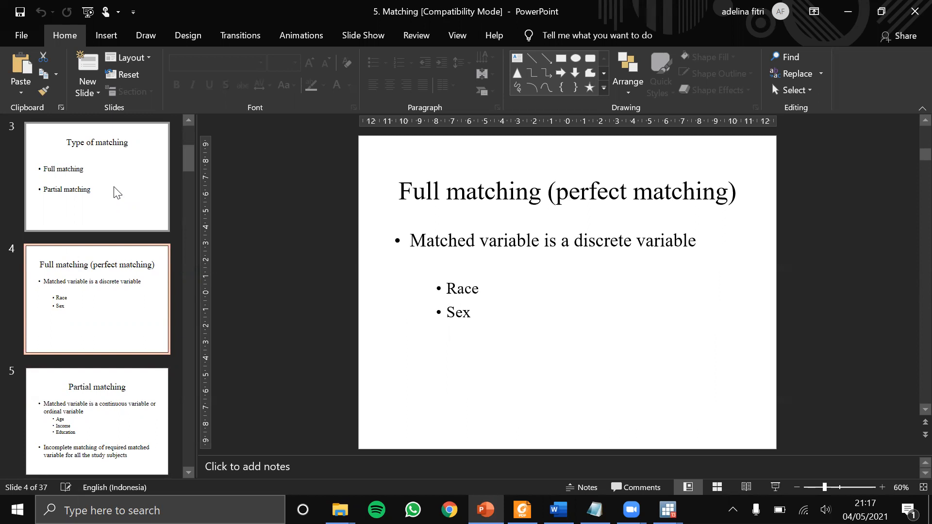
pyautogui.press('Down')
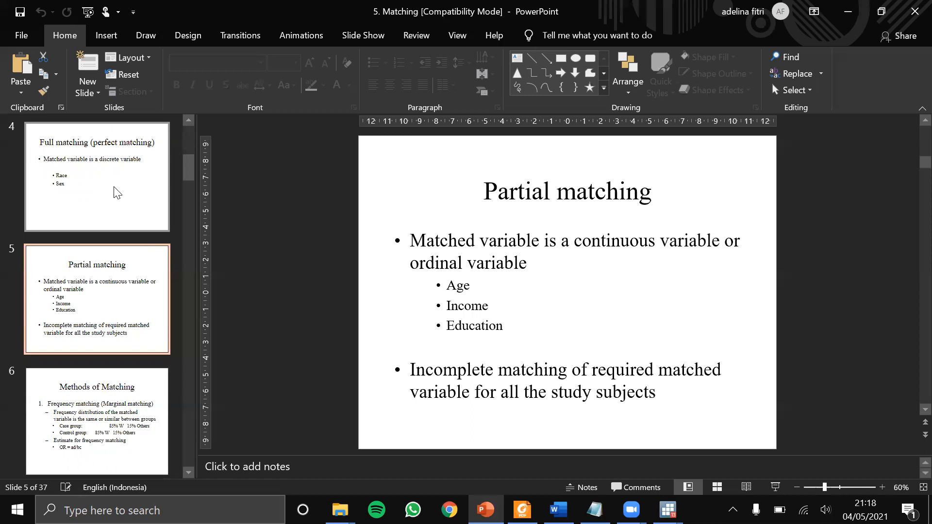
# - Go back to the Type of matching slide and reread full and partial matching, continuing to frequency matching under Methods of Matching
pyautogui.click(117, 193)
pyautogui.scroll(1, 117, 193)
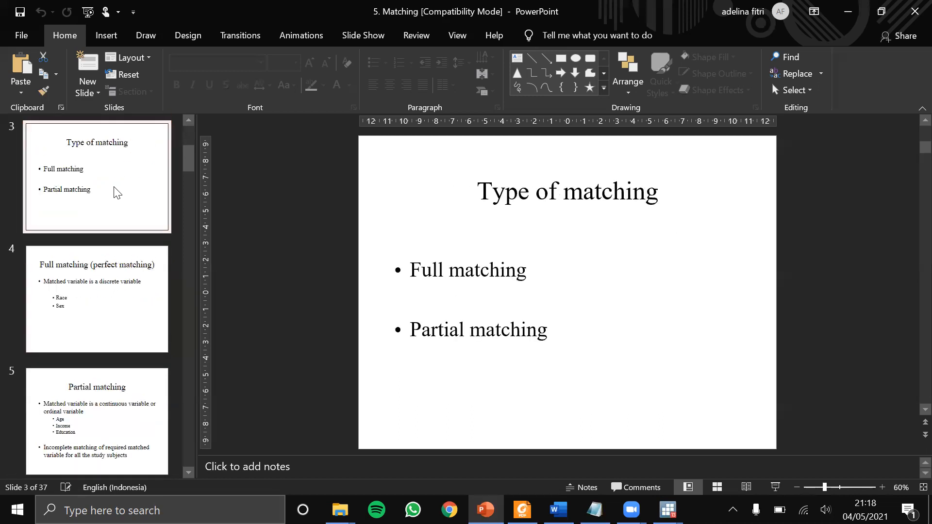
pyautogui.press('Down')
pyautogui.press('Up')
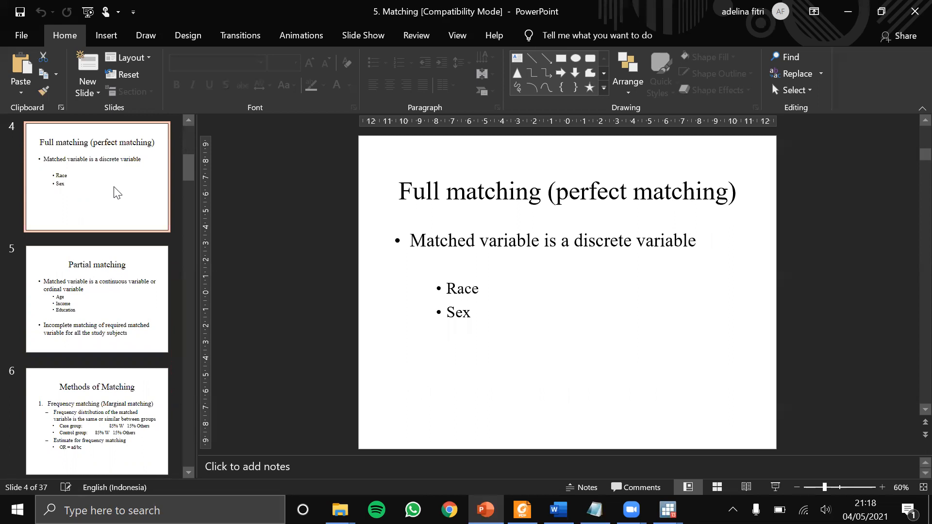
pyautogui.press('Down')
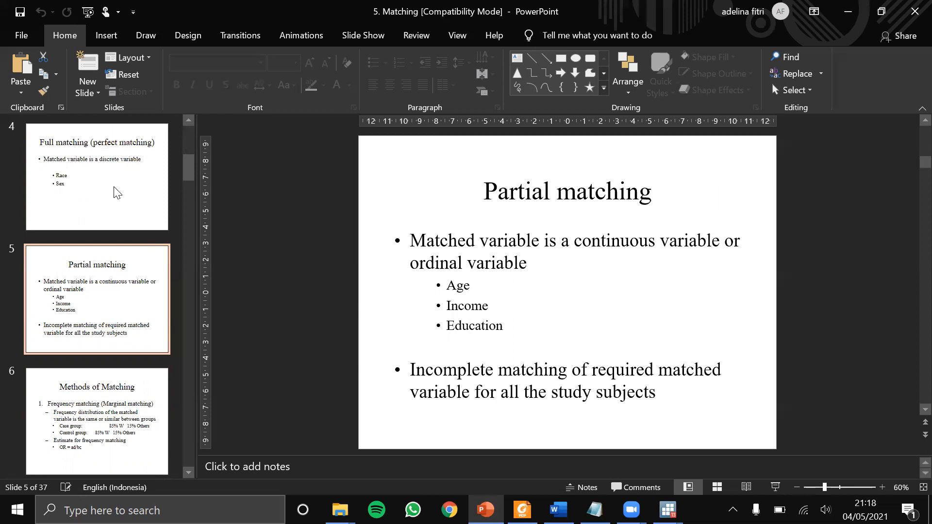
pyautogui.press('Down')
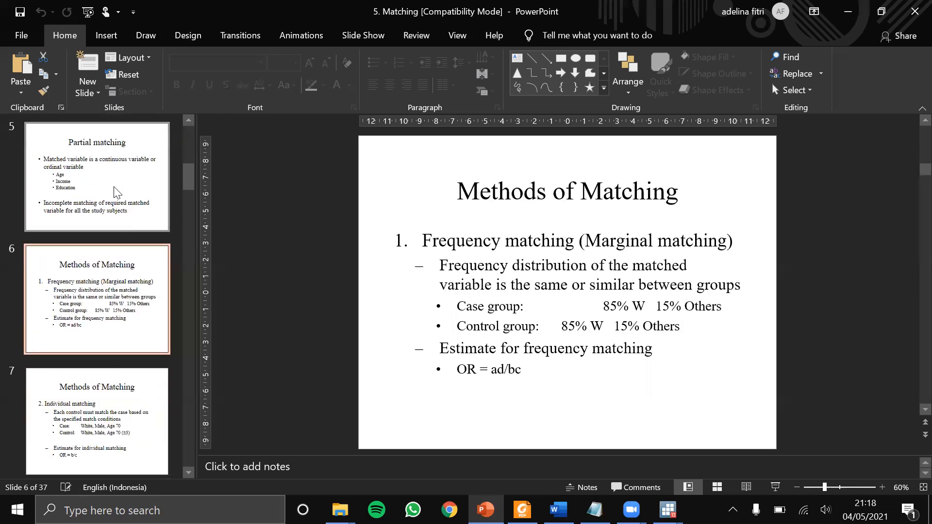